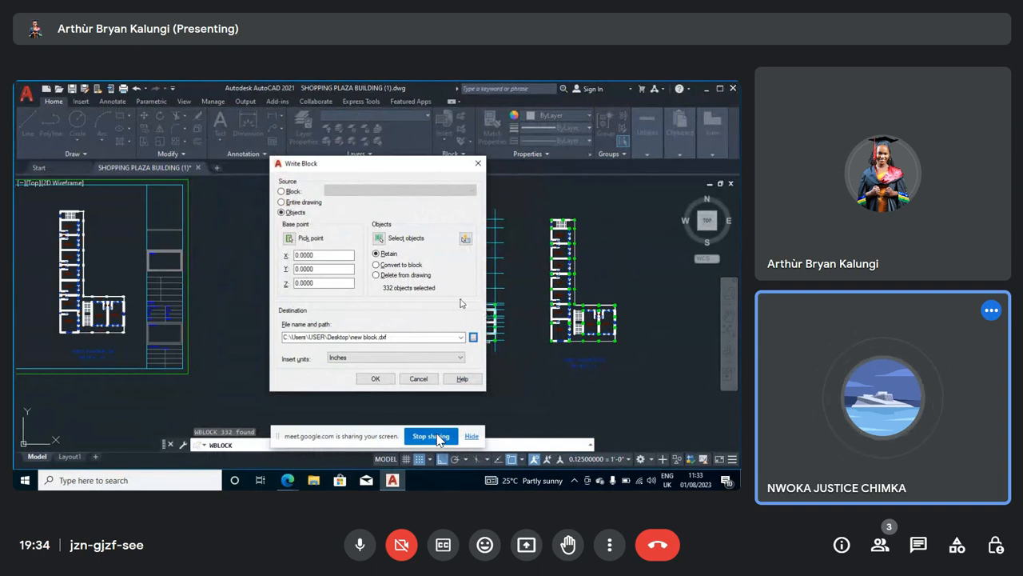
# Step: Write the selected plan objects to the Desktop as an AutoCAD 2018 DXF file named "Shopping building design"
pyautogui.moveTo(499, 409)
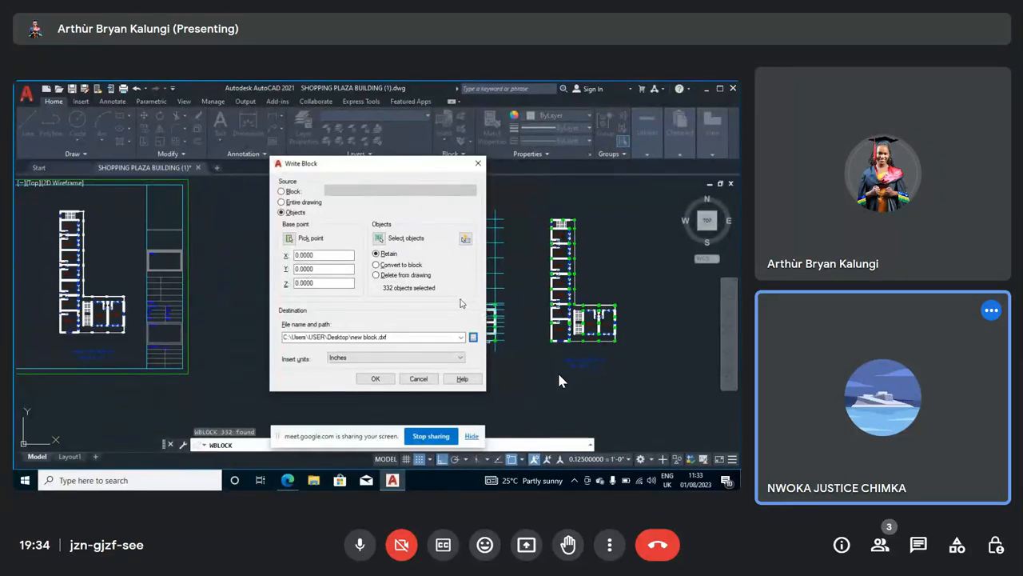
pyautogui.moveTo(512, 6)
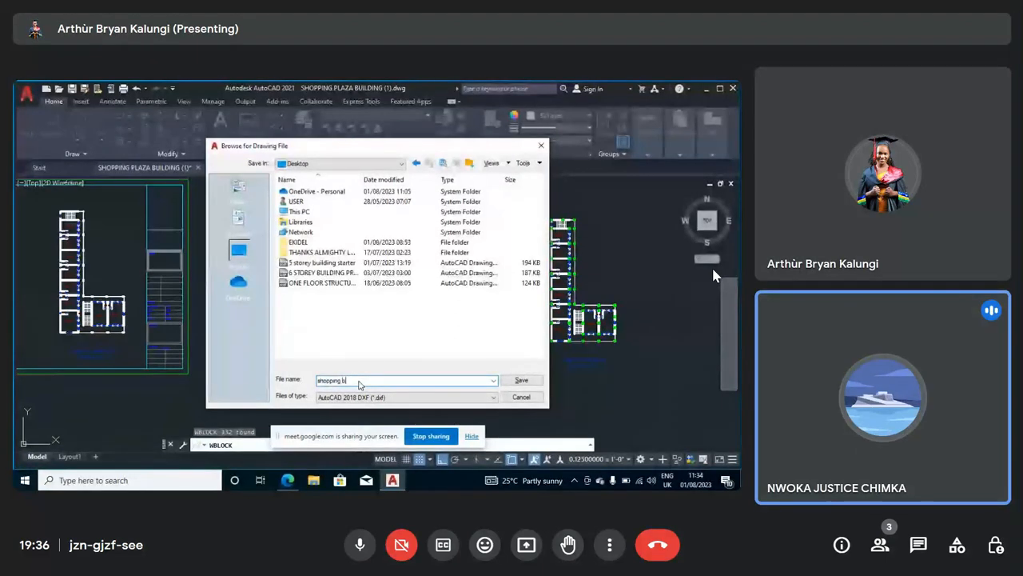
pyautogui.write('building')
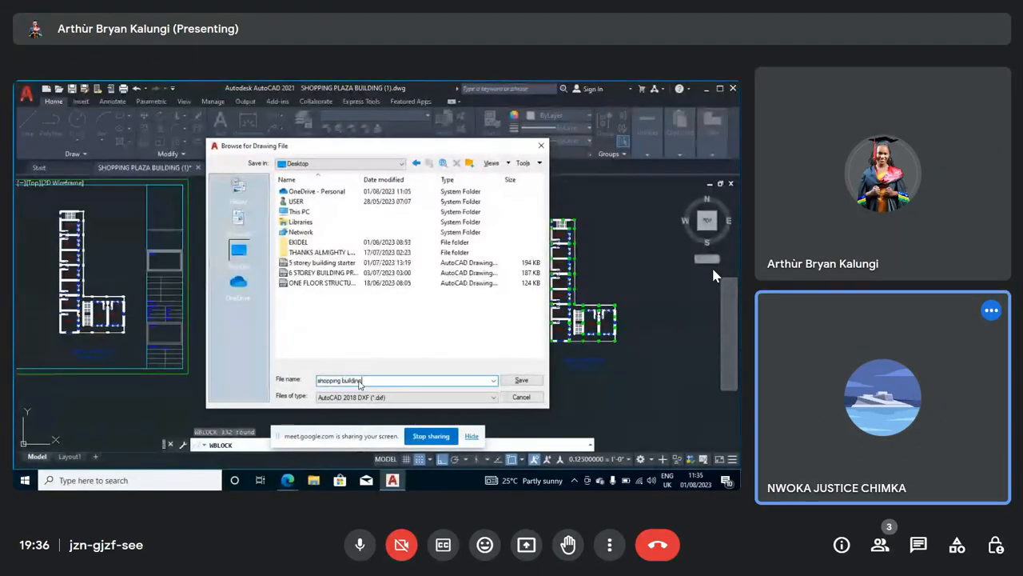
pyautogui.write(' d')
pyautogui.write('r')
pyautogui.write('sign')
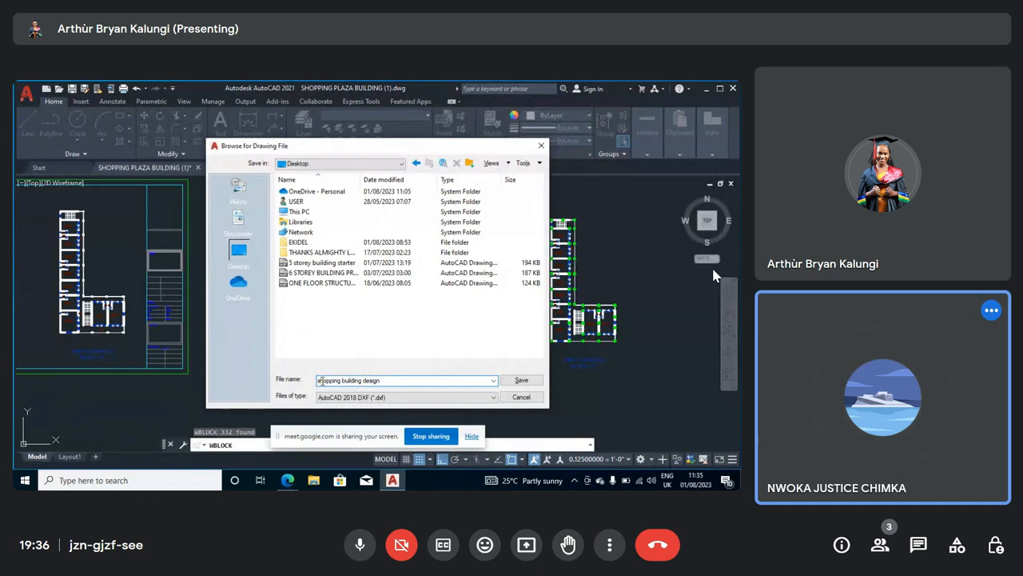
pyautogui.press('BackSpace')
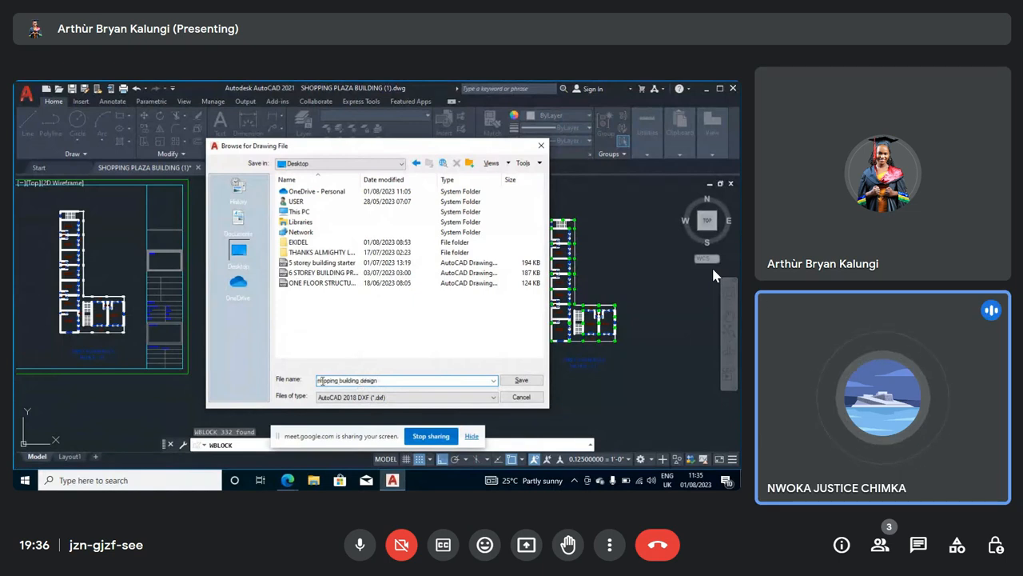
pyautogui.write('S')
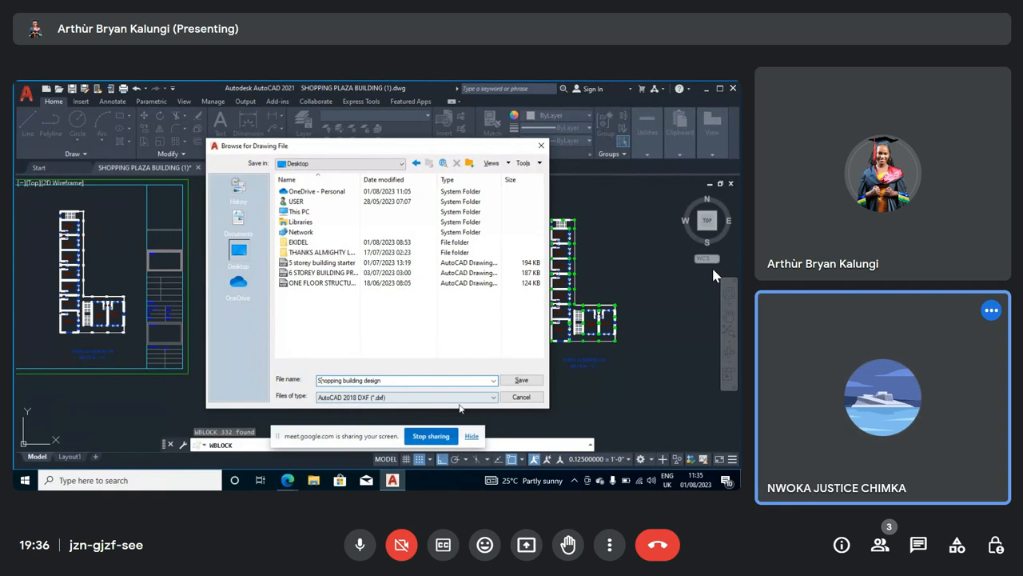
pyautogui.click(520, 381)
pyautogui.click(517, 381)
pyautogui.click(369, 379)
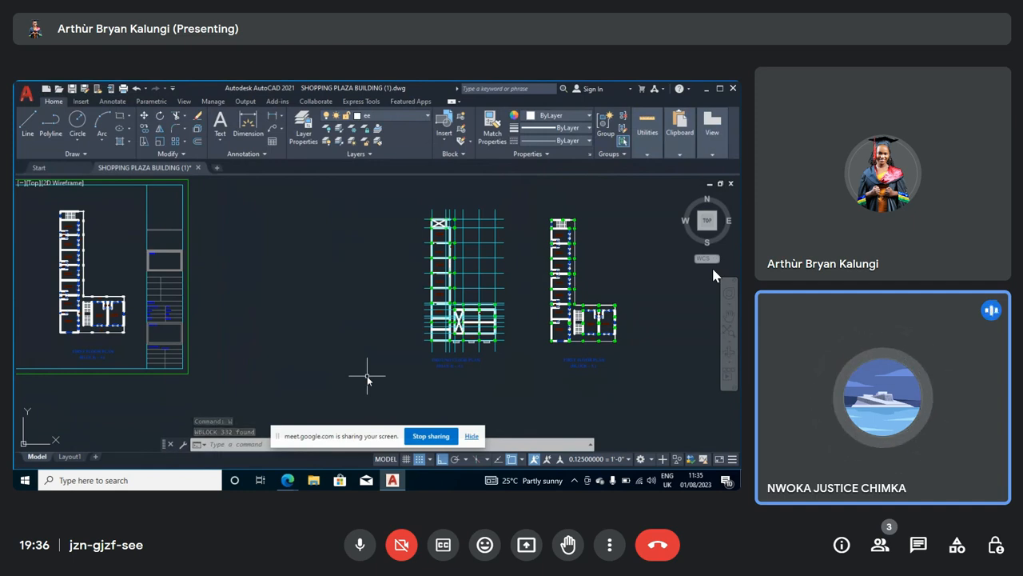
# Step: Switch to ProtaStructure and import the axes from layer GRID and the columns from layer COLUMN of the reference drawing
pyautogui.click(707, 89)
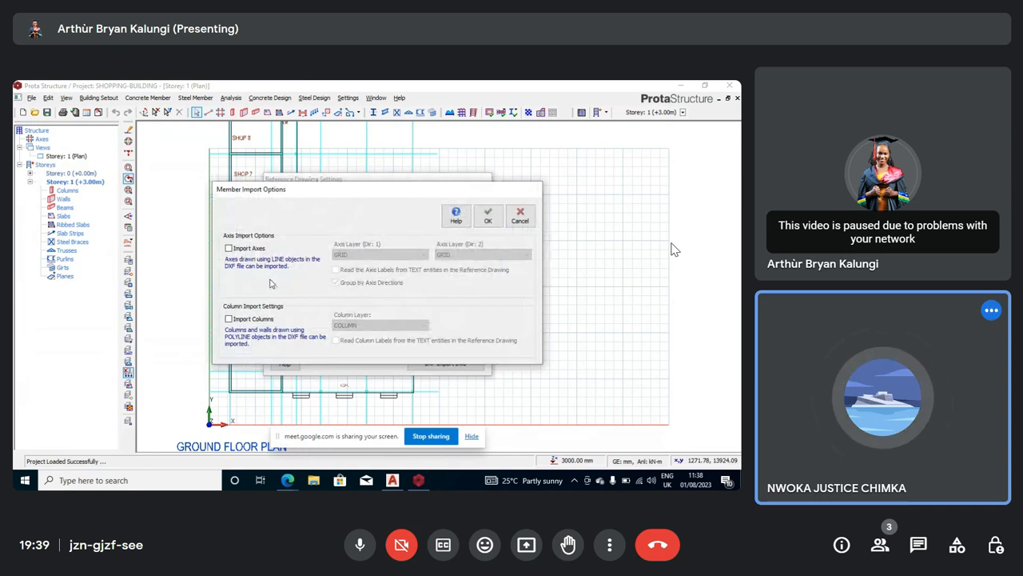
pyautogui.click(228, 248)
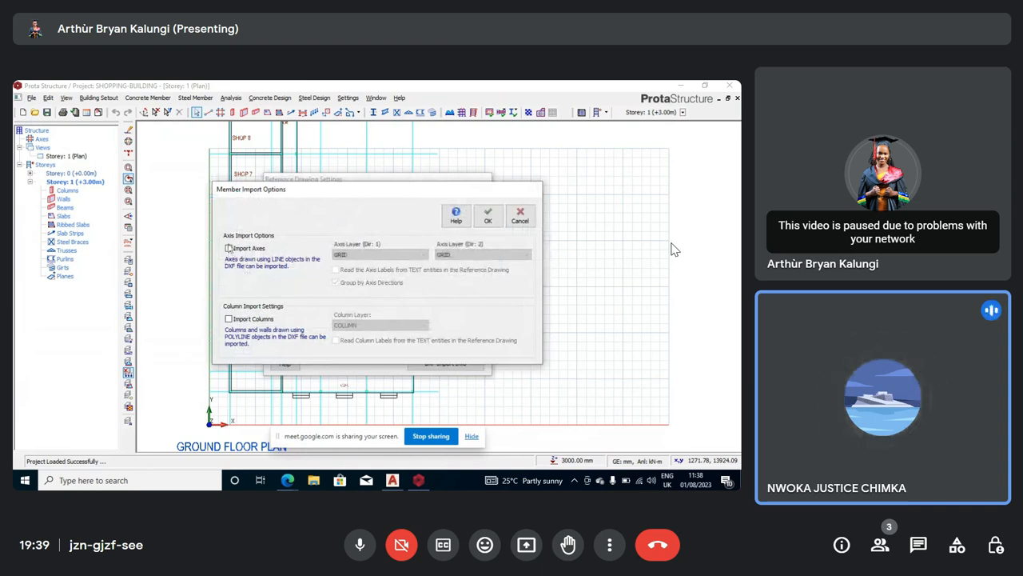
pyautogui.click(229, 319)
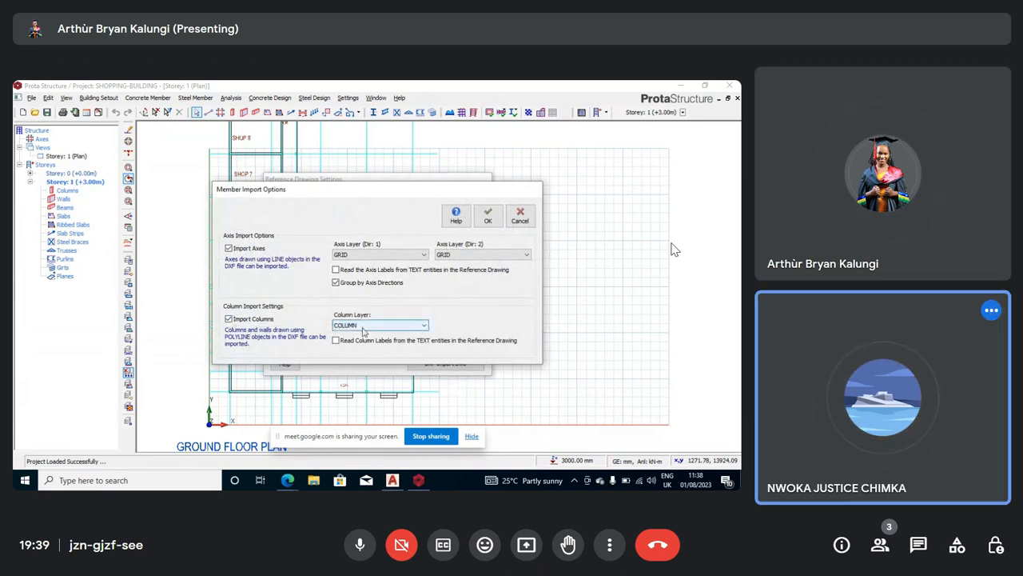
pyautogui.click(487, 216)
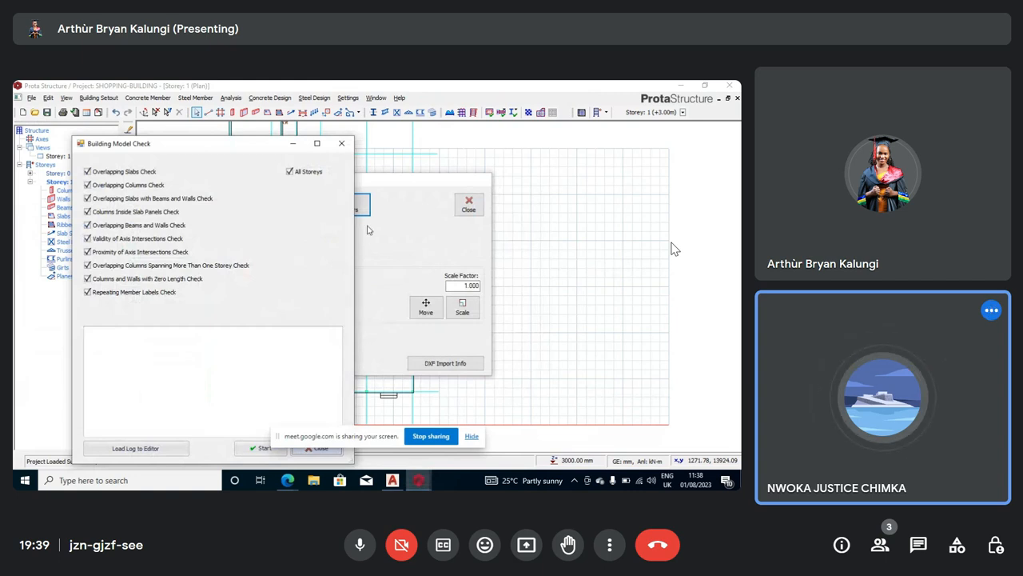
pyautogui.click(341, 145)
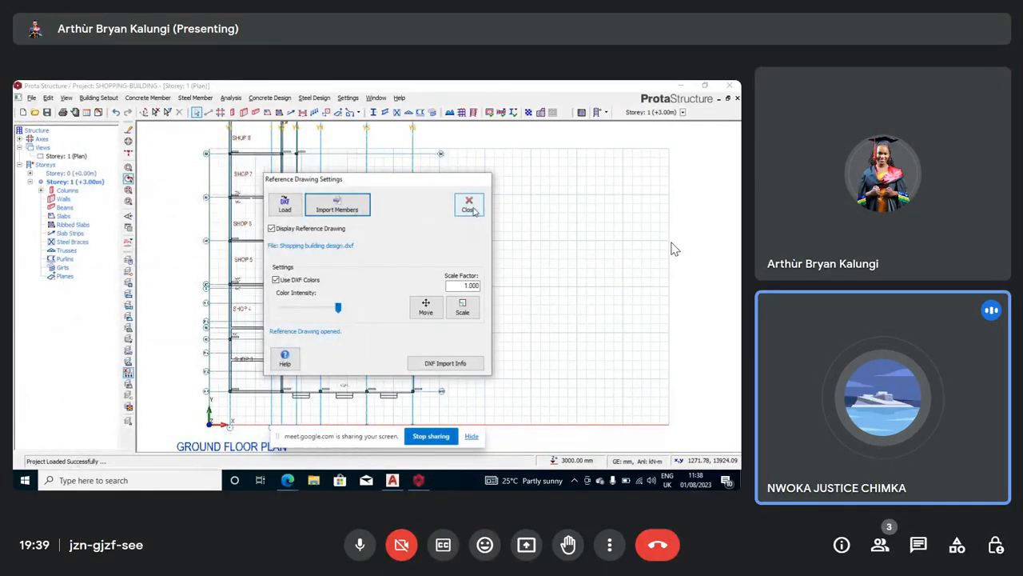
pyautogui.click(470, 207)
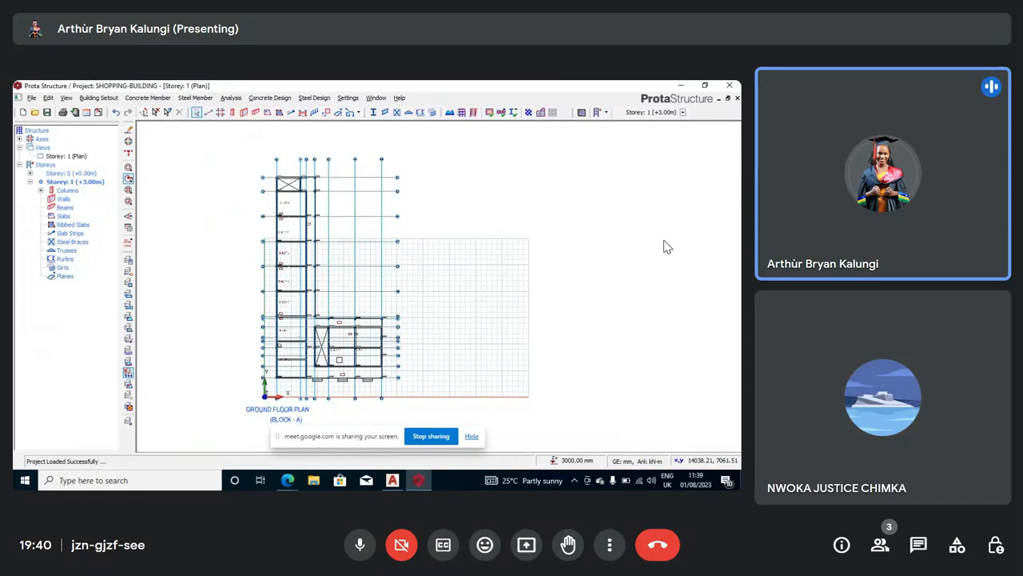
# Step: Open the column table for the columns of Storey 1
pyautogui.scroll(2, 667, 246)
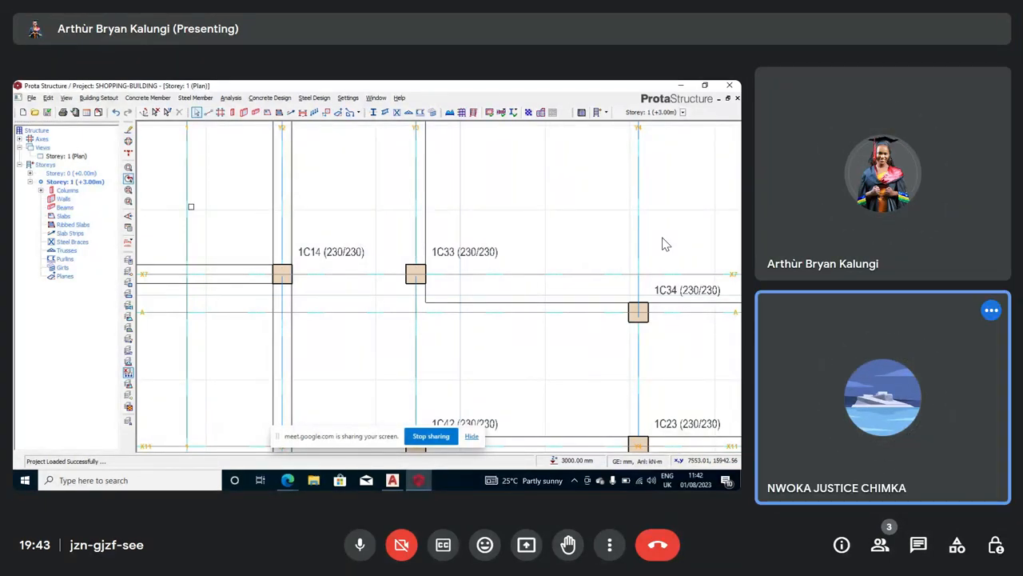
pyautogui.click(72, 190)
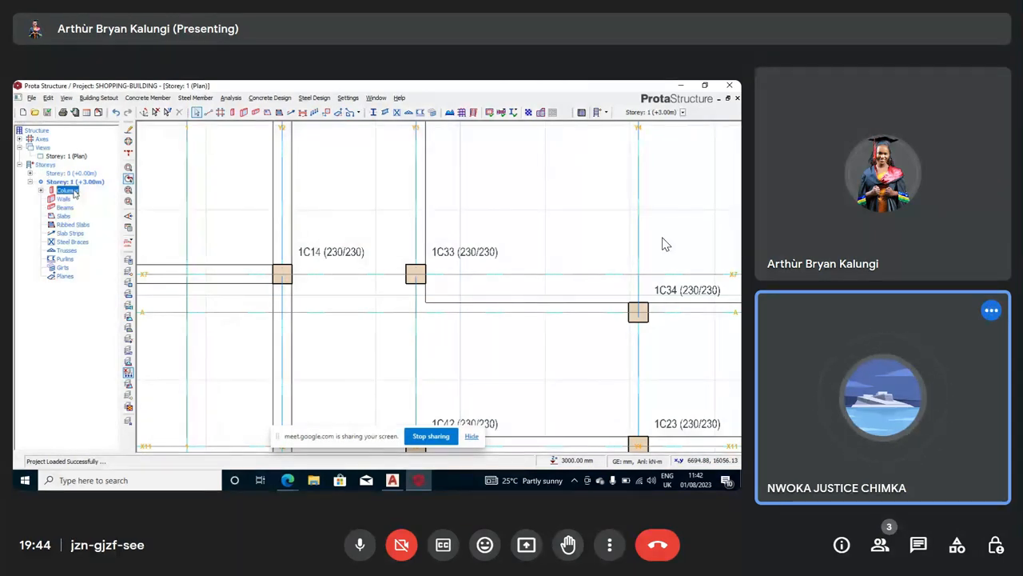
pyautogui.rightClick(73, 191)
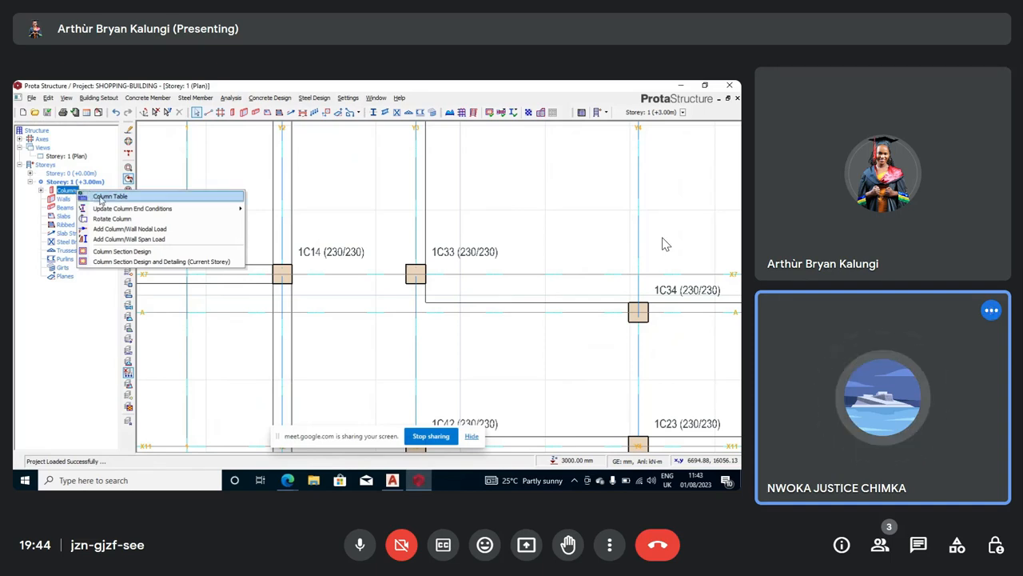
pyautogui.click(102, 196)
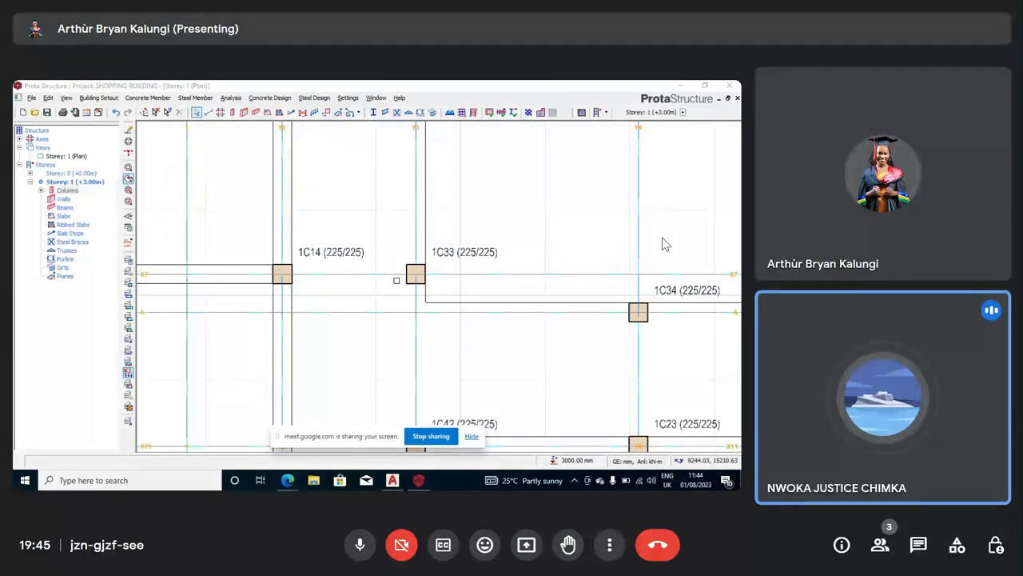
# Step: Start a concrete beam and set its width to 225 mm and its bottom height to 450 mm
pyautogui.scroll(-2, 397, 279)
pyautogui.scroll(-1, 397, 280)
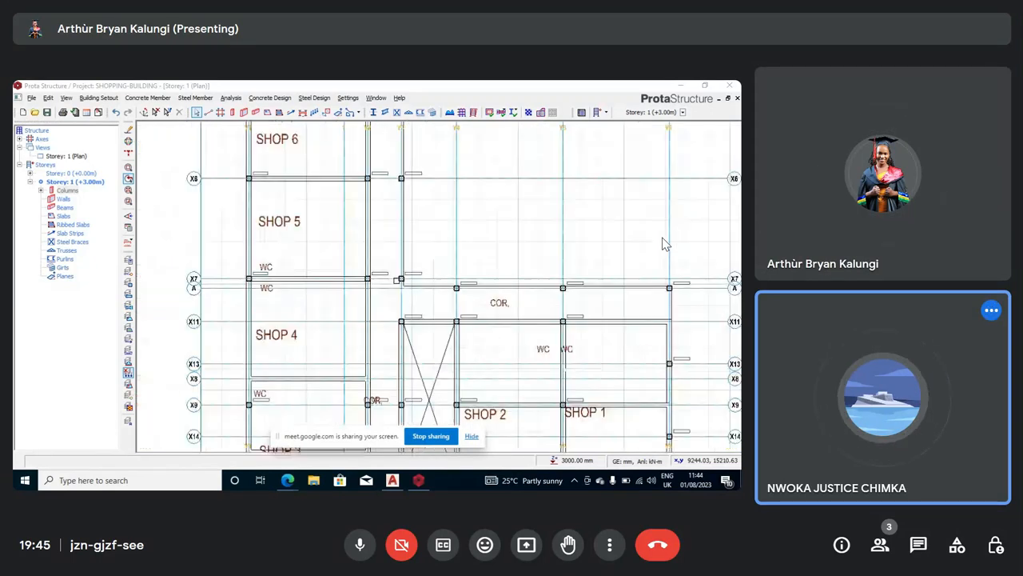
pyautogui.scroll(-1, 396, 280)
pyautogui.scroll(-1, 397, 279)
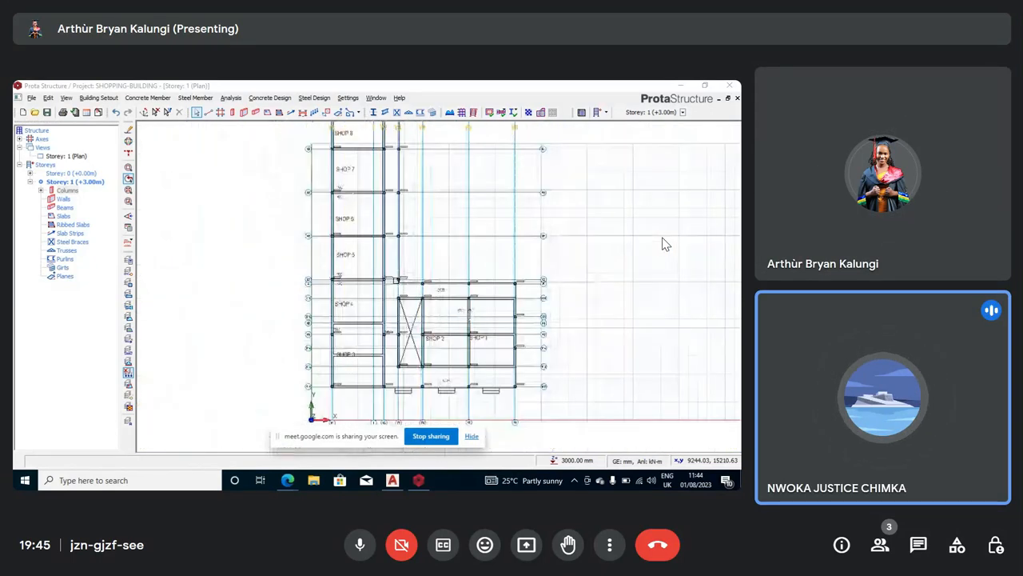
pyautogui.click(160, 99)
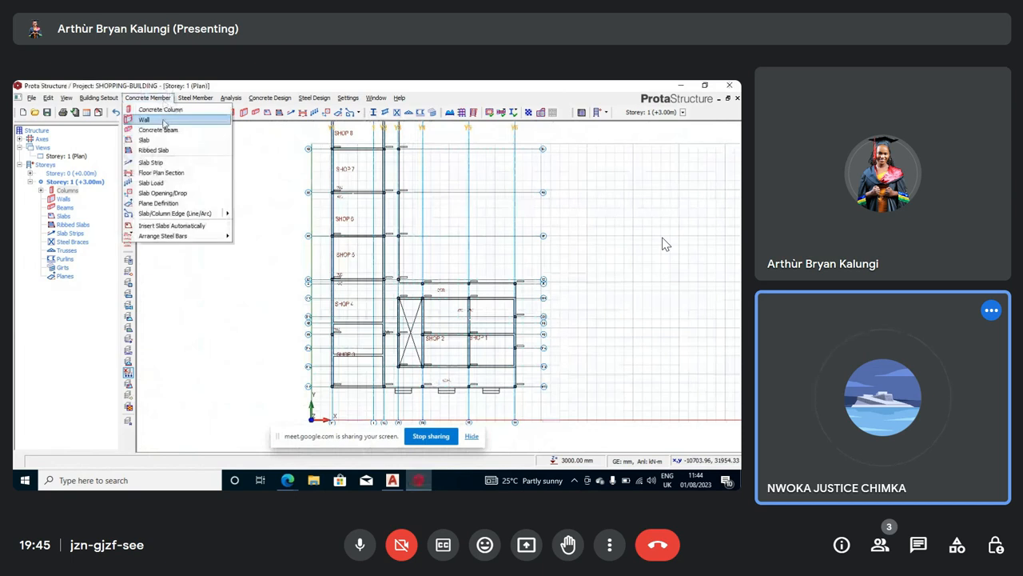
pyautogui.click(164, 131)
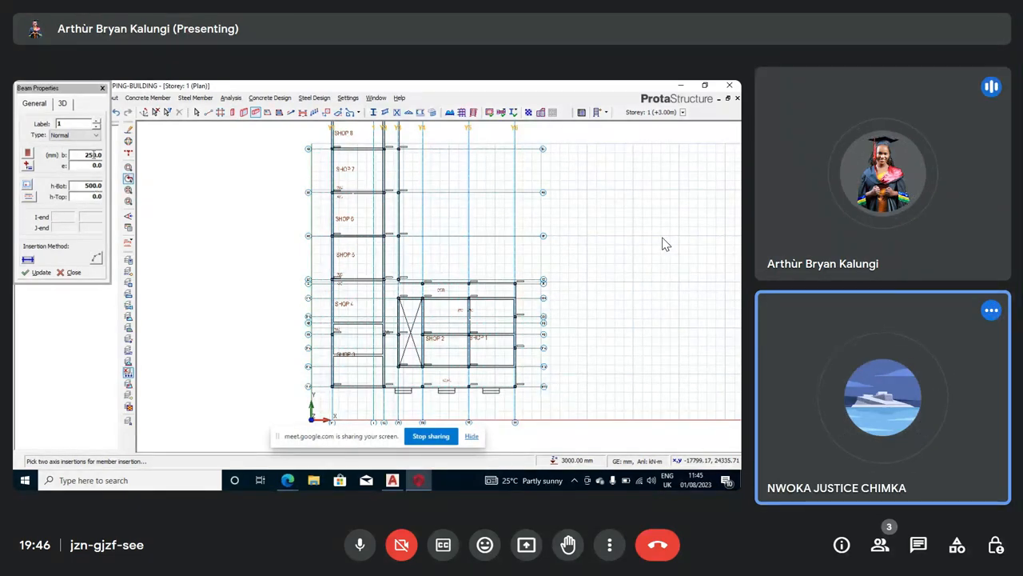
pyautogui.click(93, 154)
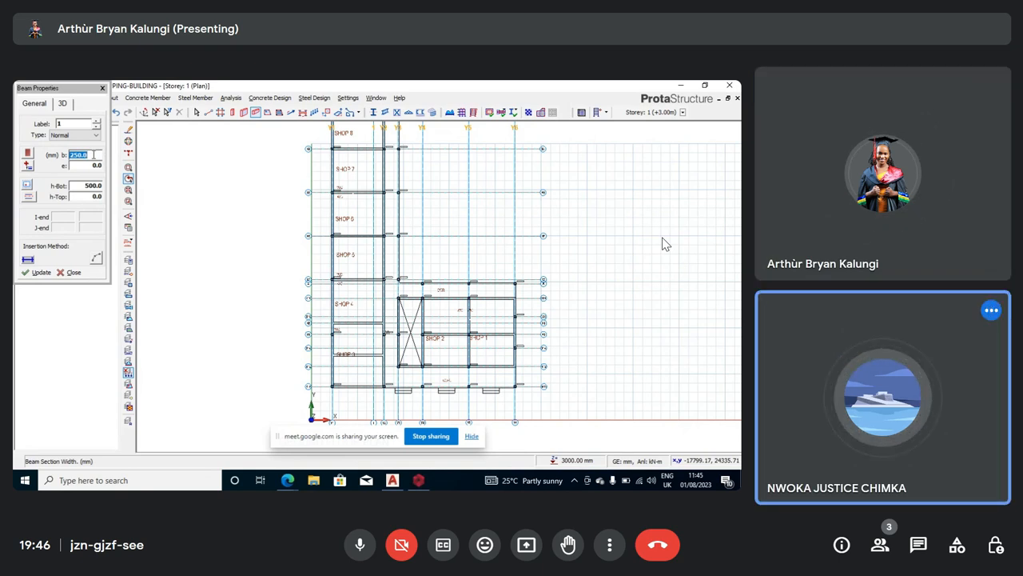
pyautogui.press('BackSpace')
pyautogui.write('225')
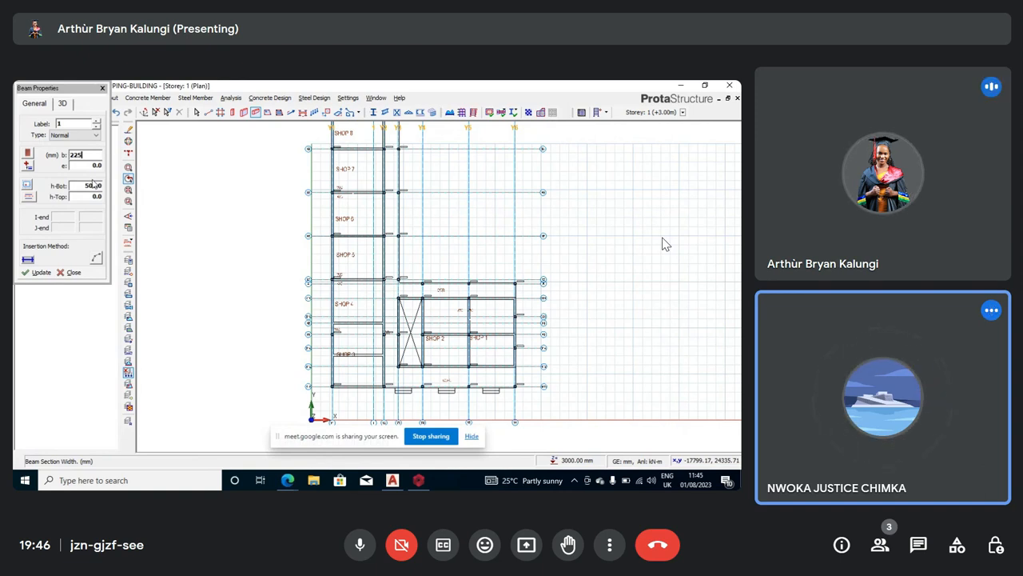
pyautogui.click(93, 185)
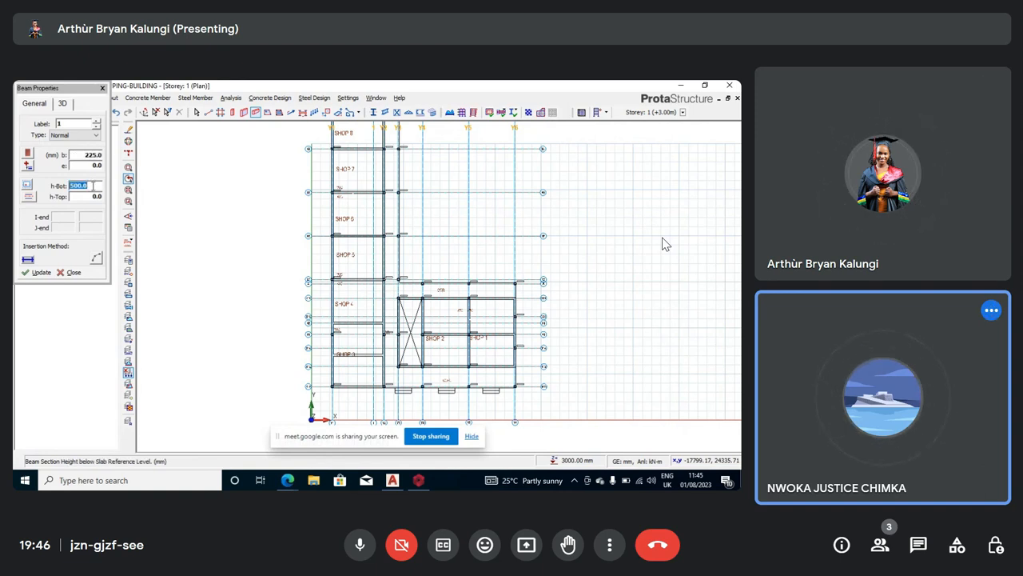
pyautogui.press('BackSpace')
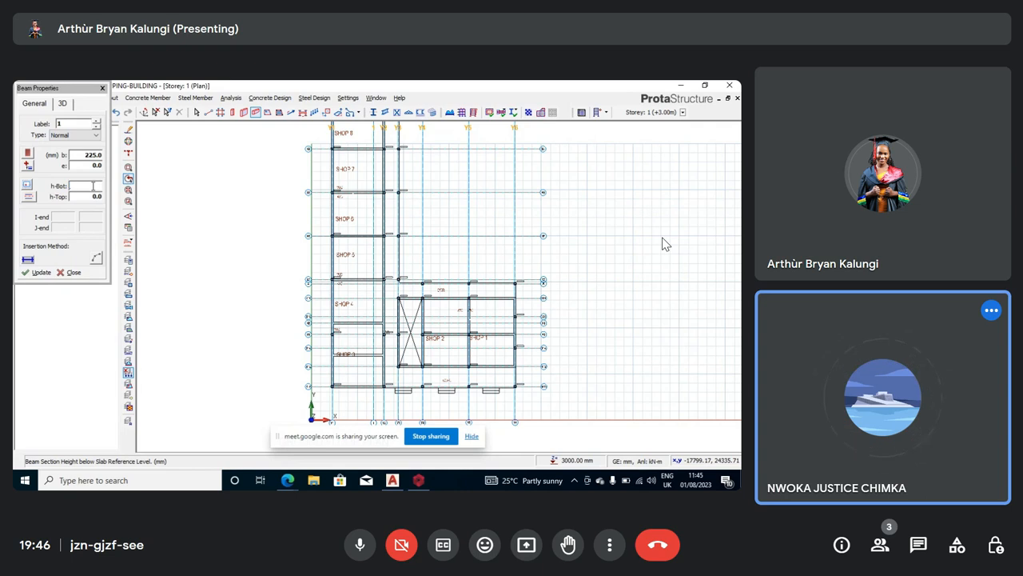
pyautogui.write('450')
pyautogui.scroll(2, 404, 199)
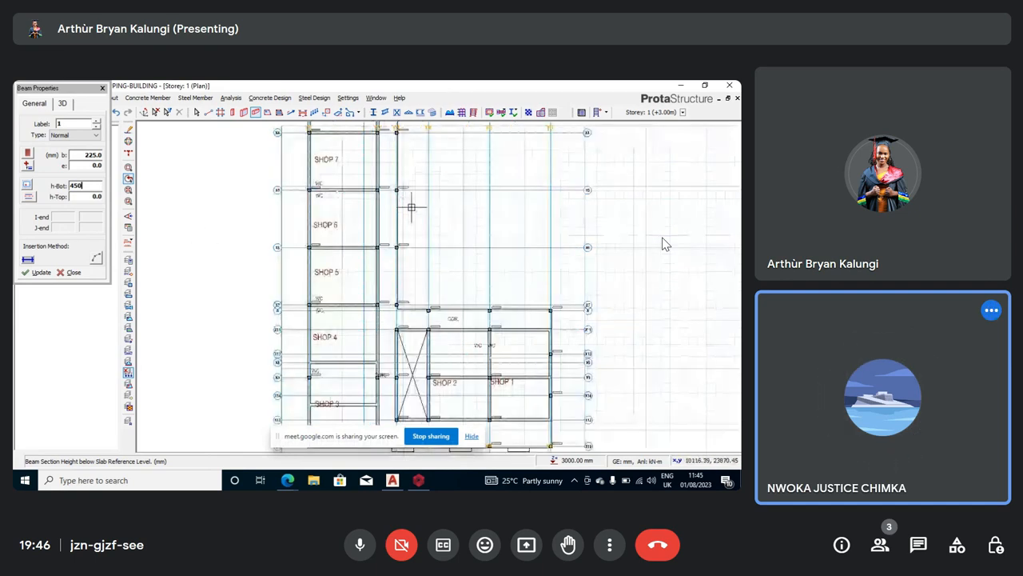
pyautogui.scroll(-2, 411, 208)
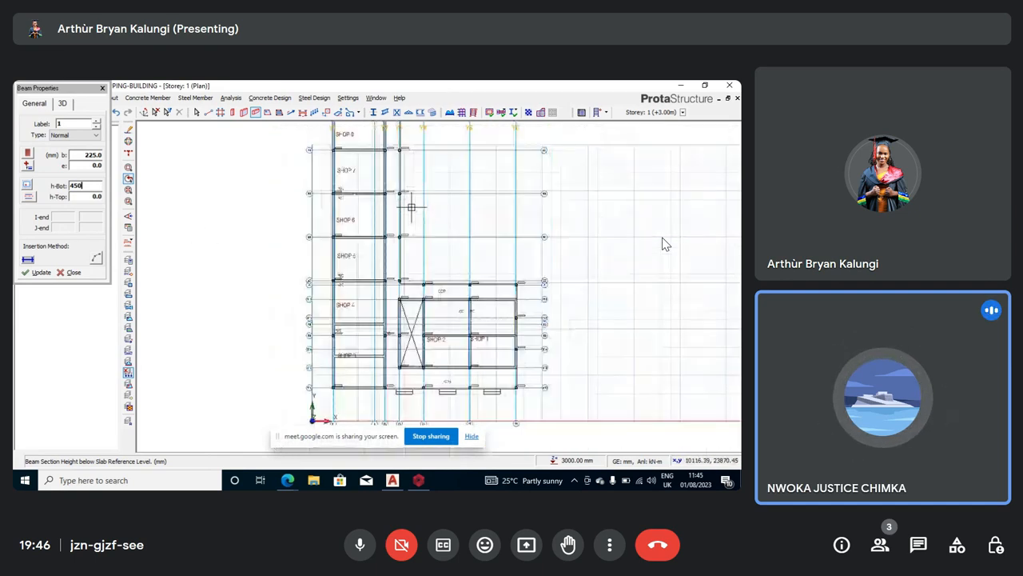
pyautogui.scroll(-3, 411, 208)
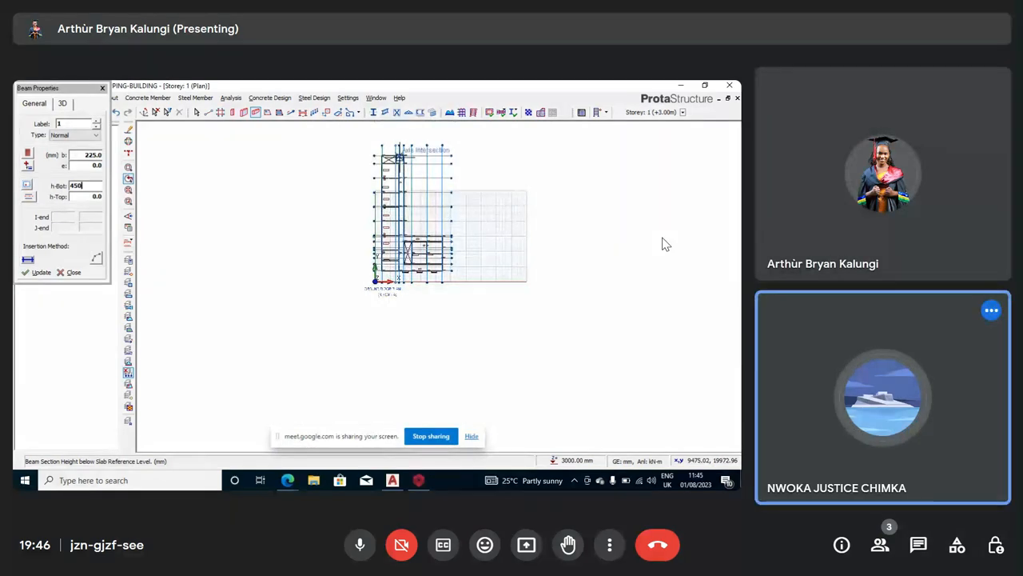
pyautogui.scroll(4, 396, 158)
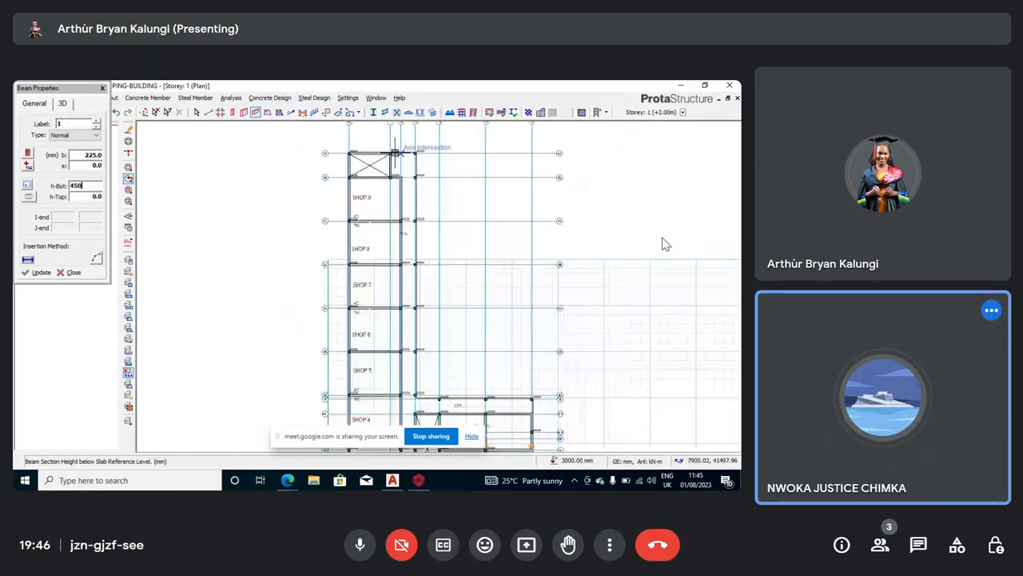
pyautogui.scroll(2, 393, 149)
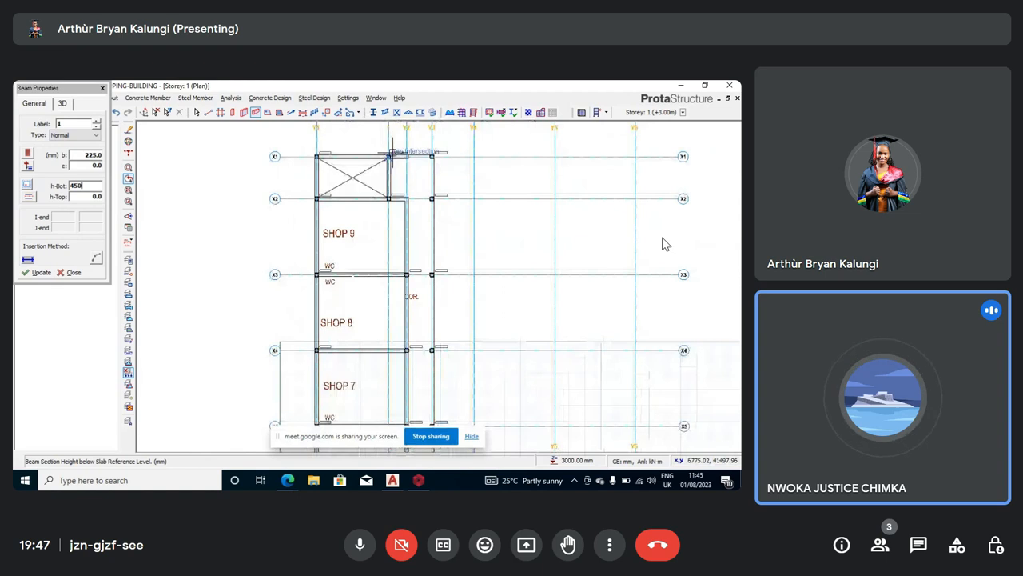
pyautogui.scroll(2, 393, 150)
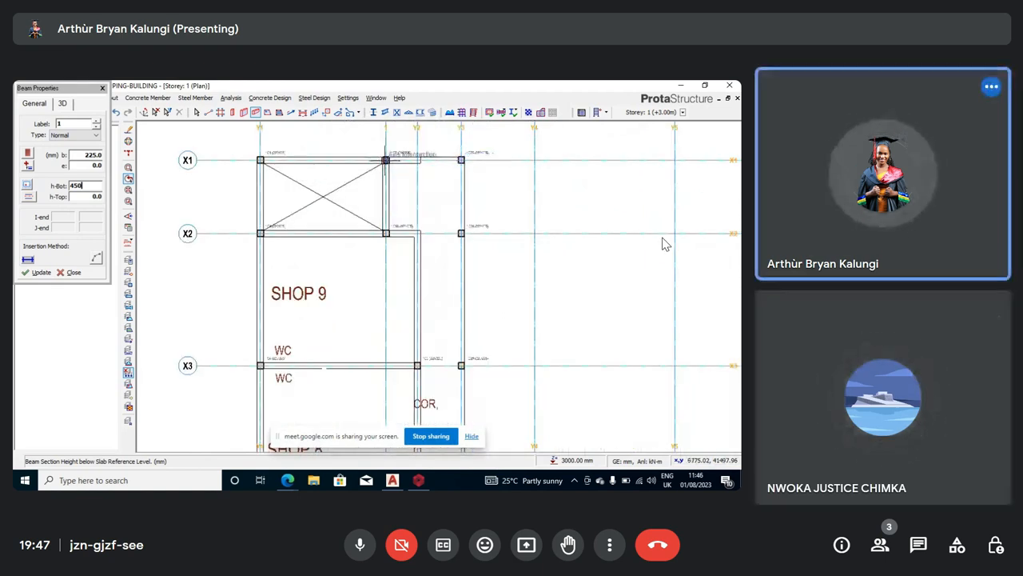
pyautogui.scroll(2, 386, 160)
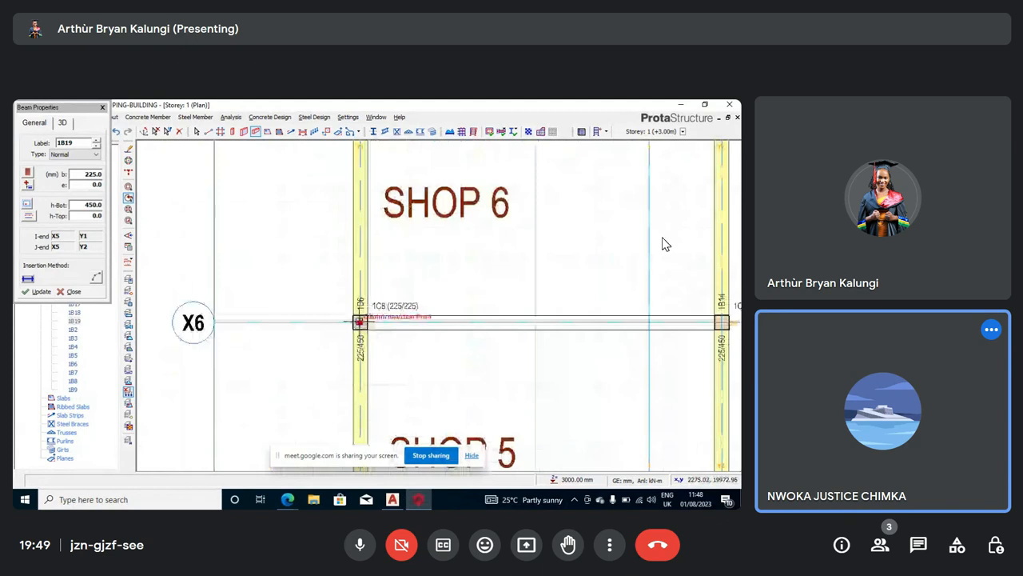
# Step: Place the 225 × 450 mm beam along axis X6 between axes Y1 and Y2, separating Shop 5 from Shop 6
pyautogui.scroll(-3, 492, 320)
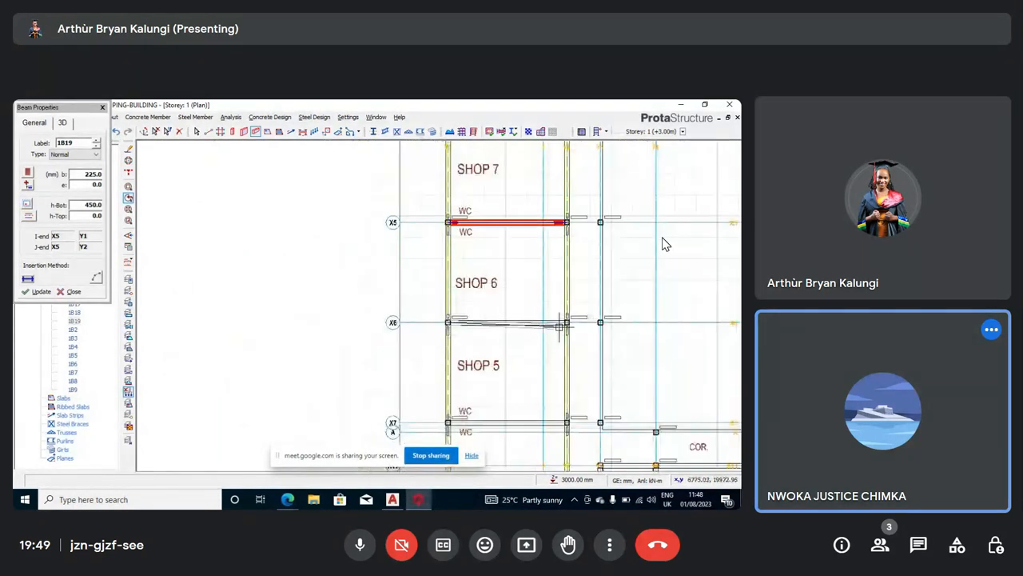
pyautogui.scroll(3, 566, 322)
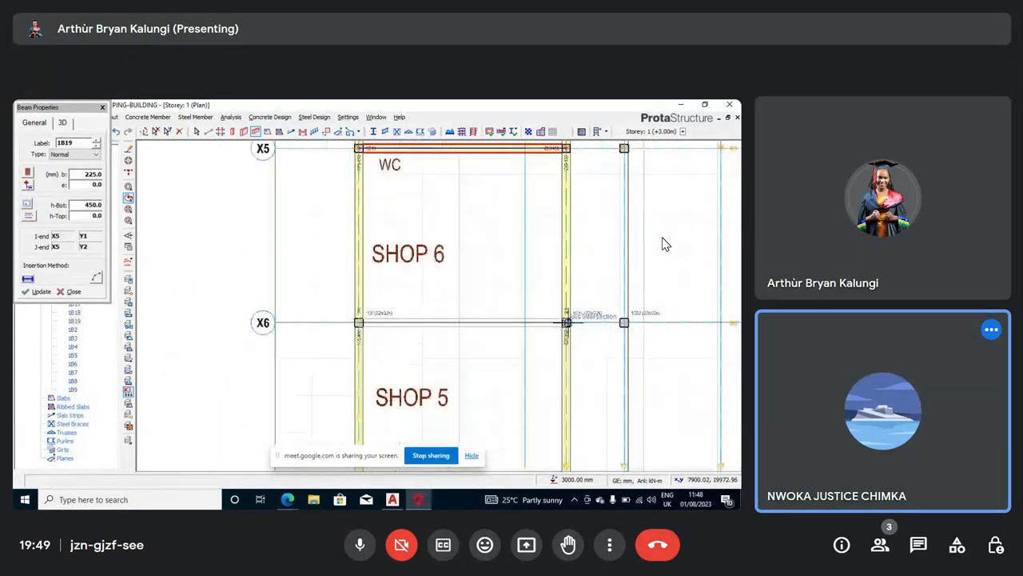
pyautogui.scroll(2, 567, 322)
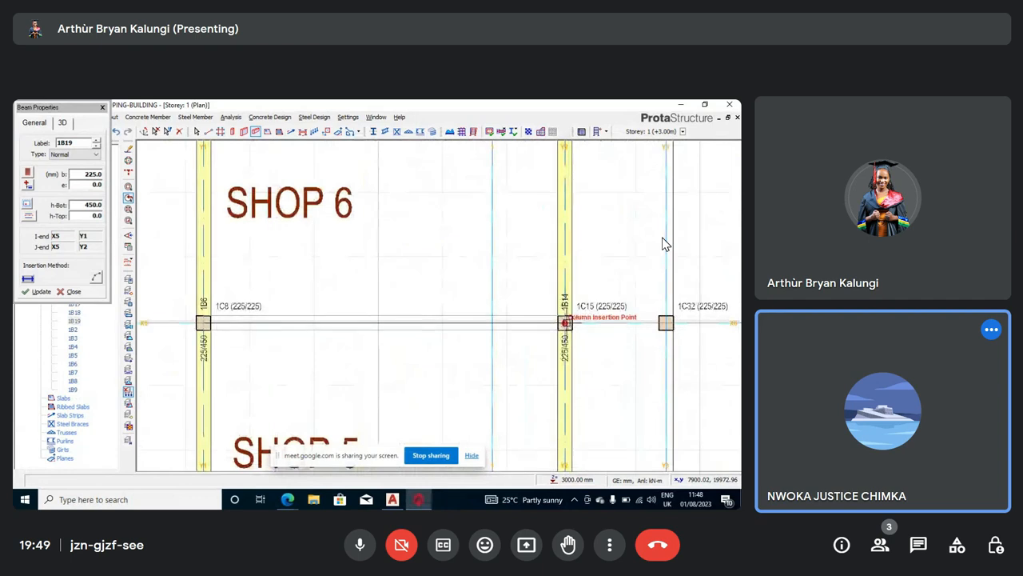
pyautogui.click(565, 322)
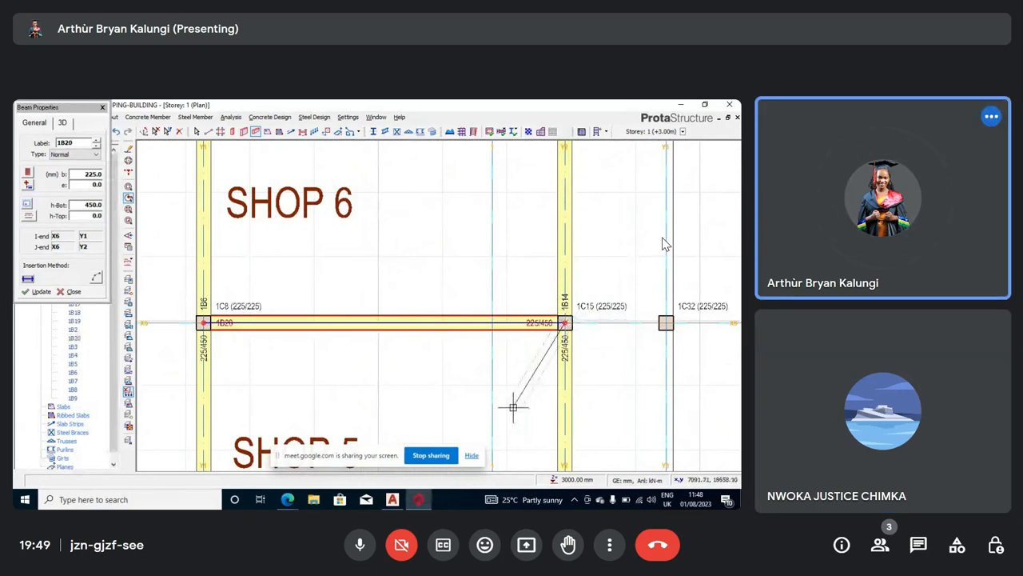
pyautogui.scroll(-5, 488, 291)
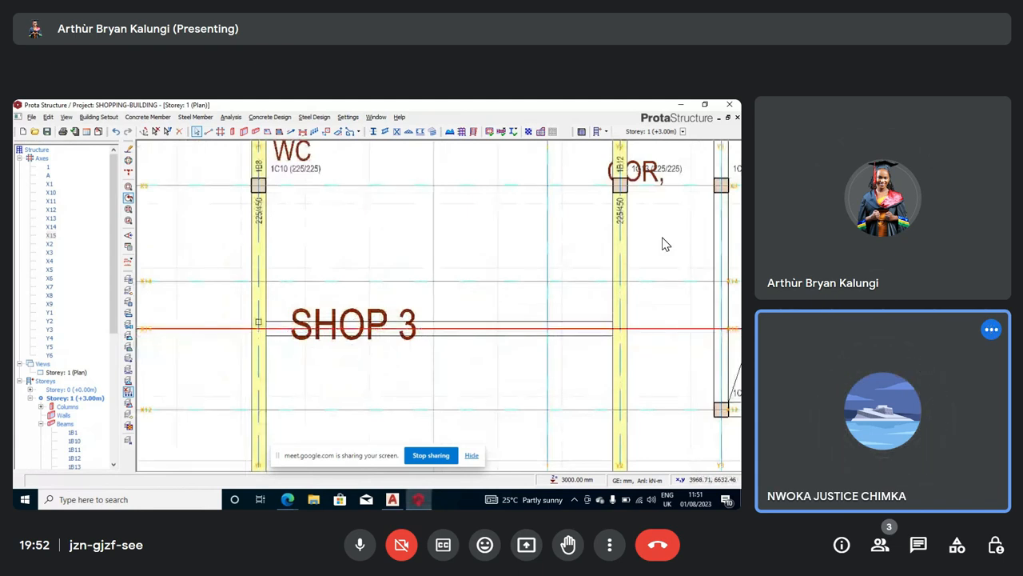
# Step: Insert a 225 × 450 mm concrete beam along axis X15 between axes Y1 and Y2, across Shop 3
pyautogui.click(147, 117)
pyautogui.click(147, 150)
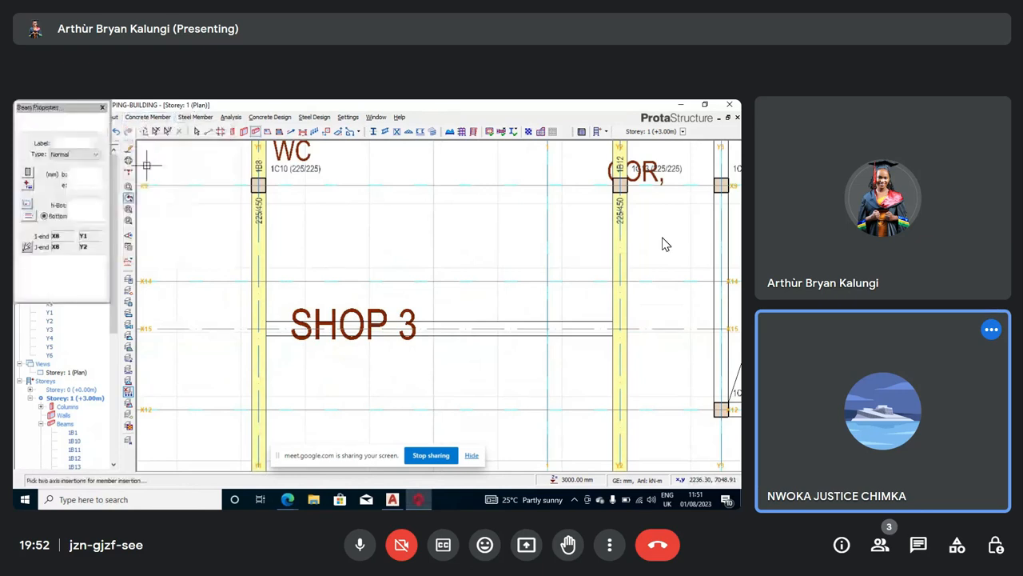
pyautogui.click(258, 329)
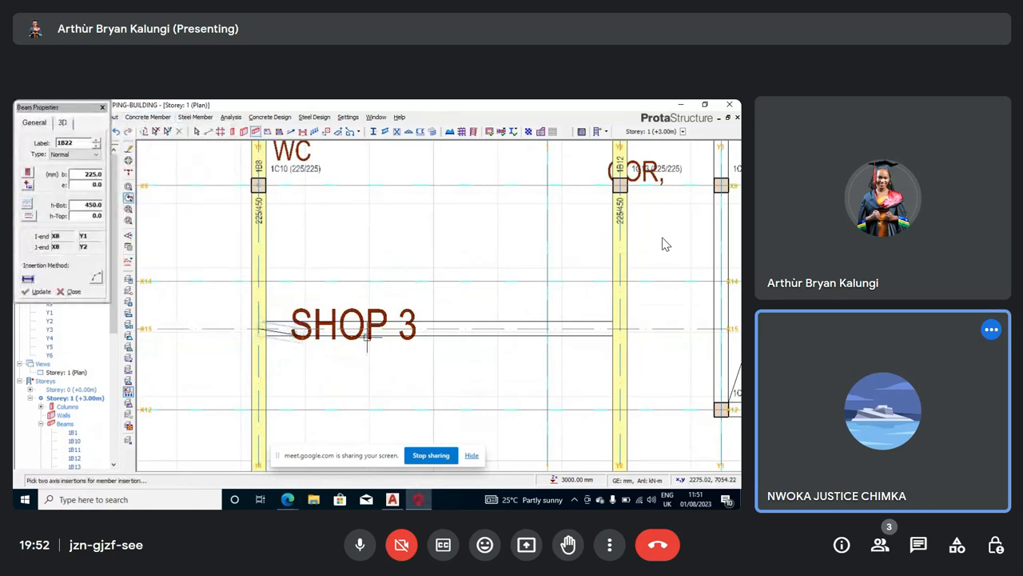
pyautogui.click(620, 329)
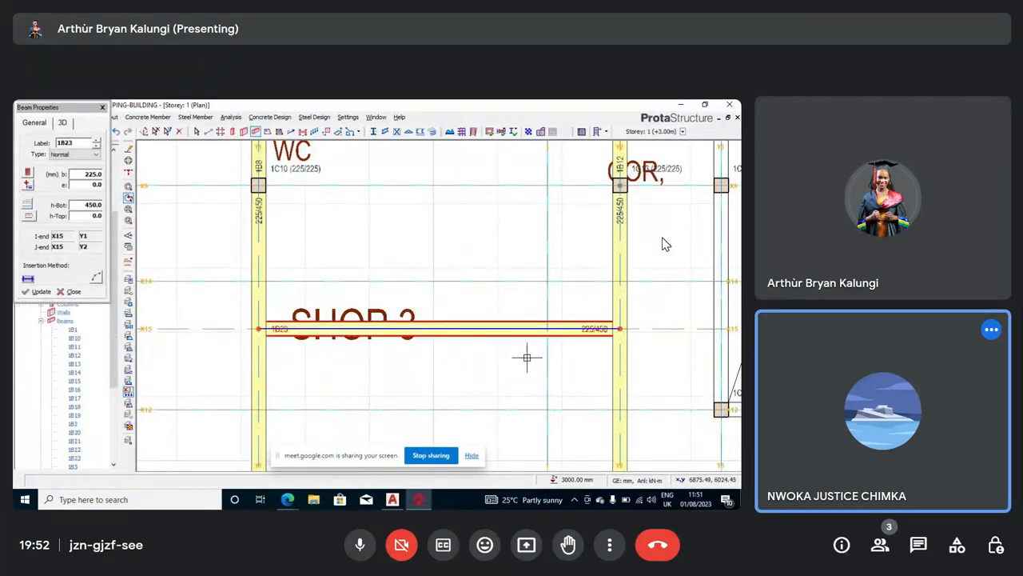
# Step: Place a 225 × 450 mm beam along axis X2 above Shop 9, from axis 1 to axis Y3
pyautogui.scroll(-2, 523, 352)
pyautogui.scroll(-1, 513, 309)
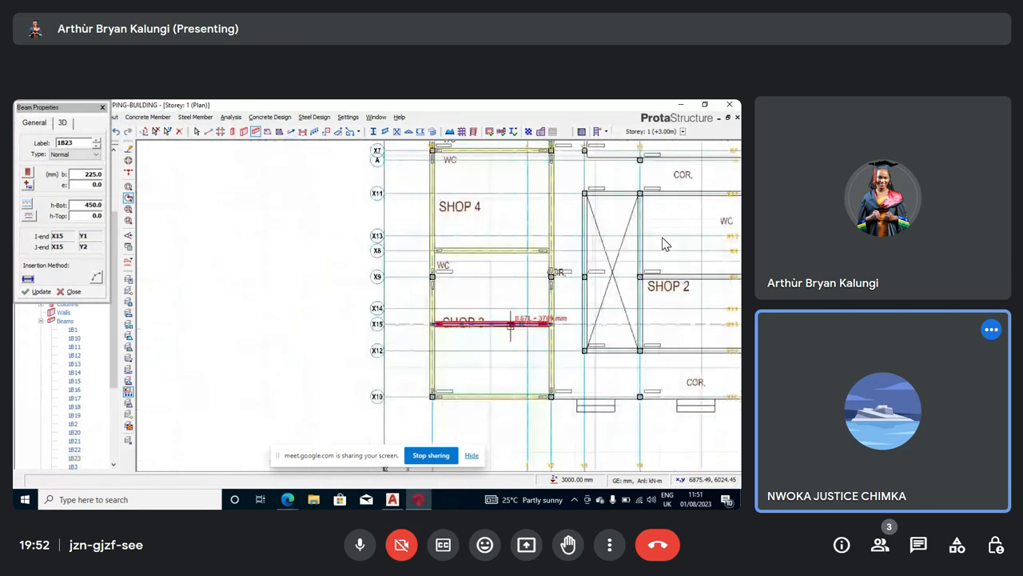
pyautogui.scroll(-2, 509, 380)
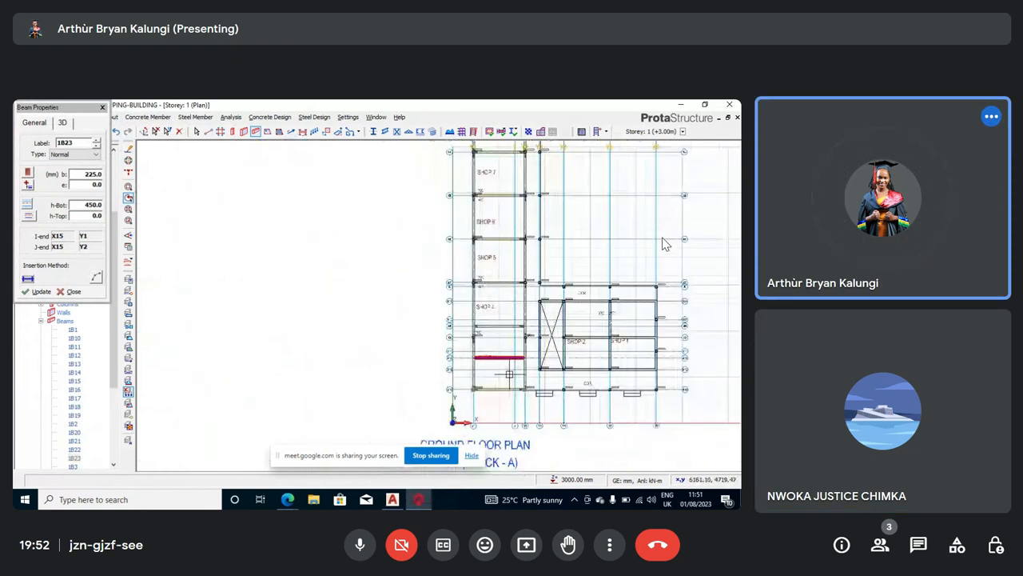
pyautogui.scroll(-2, 509, 379)
pyautogui.scroll(3, 663, 244)
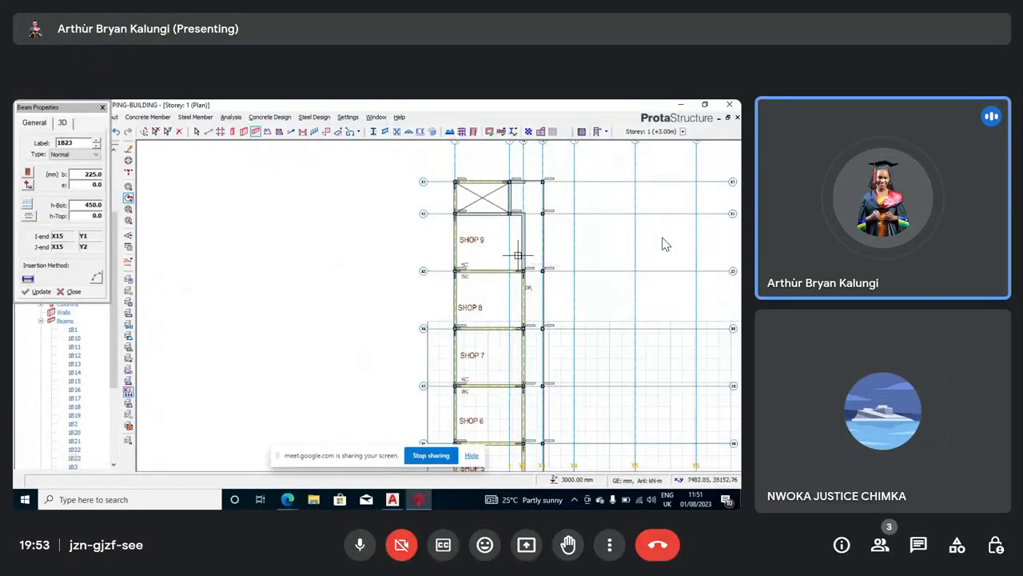
pyautogui.scroll(2, 523, 213)
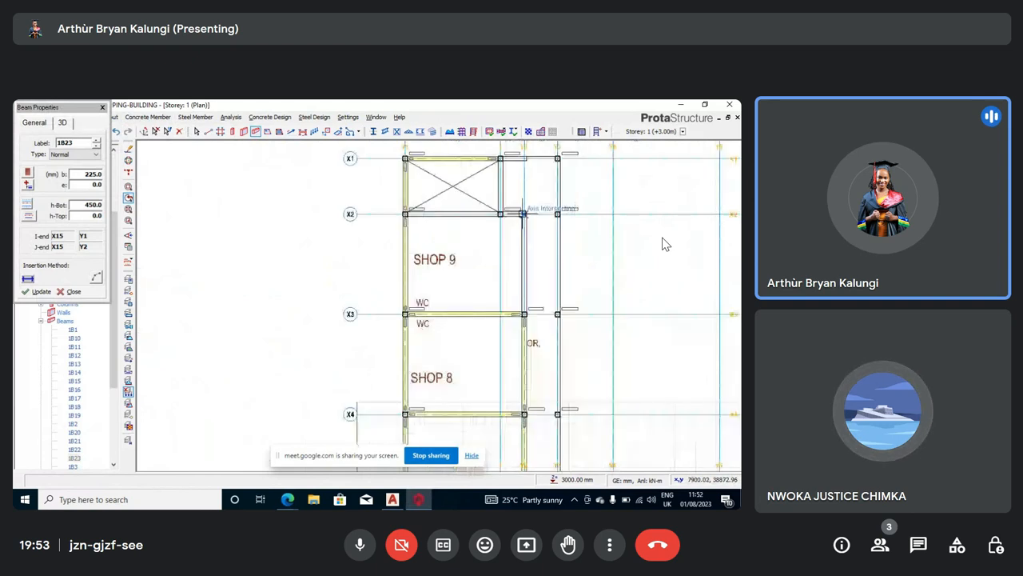
pyautogui.scroll(1, 524, 213)
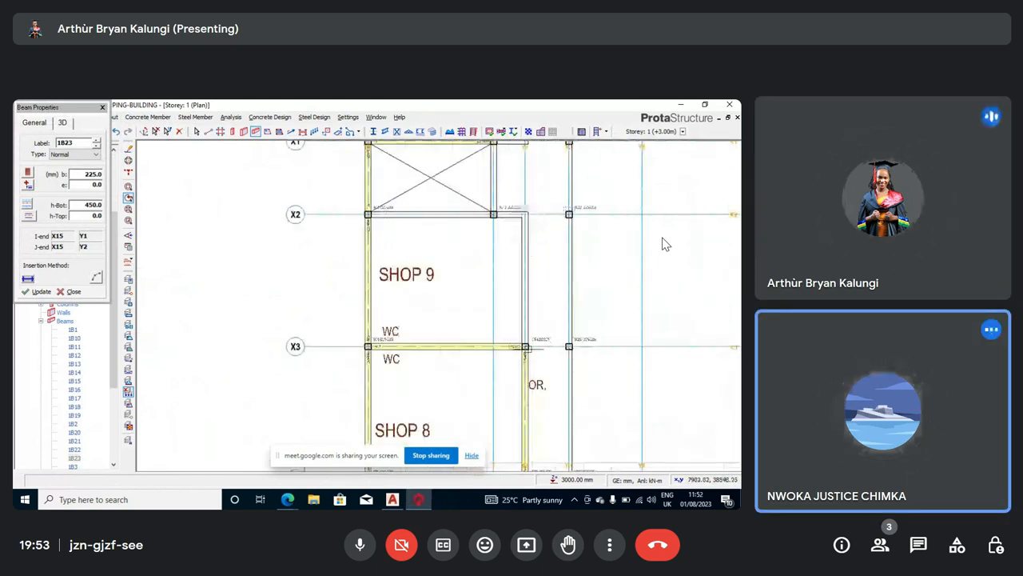
pyautogui.scroll(-3, 520, 297)
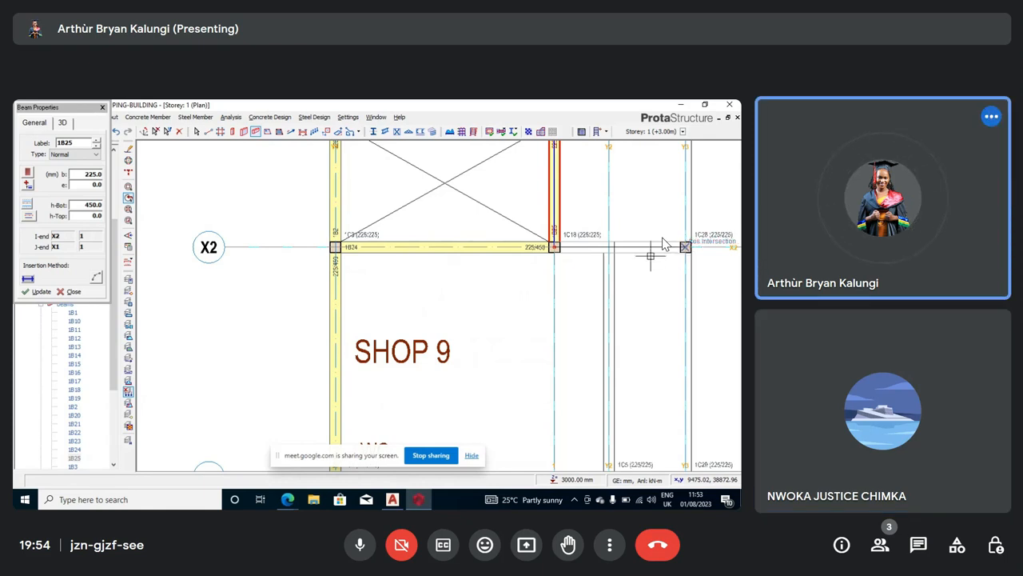
pyautogui.scroll(-4, 648, 256)
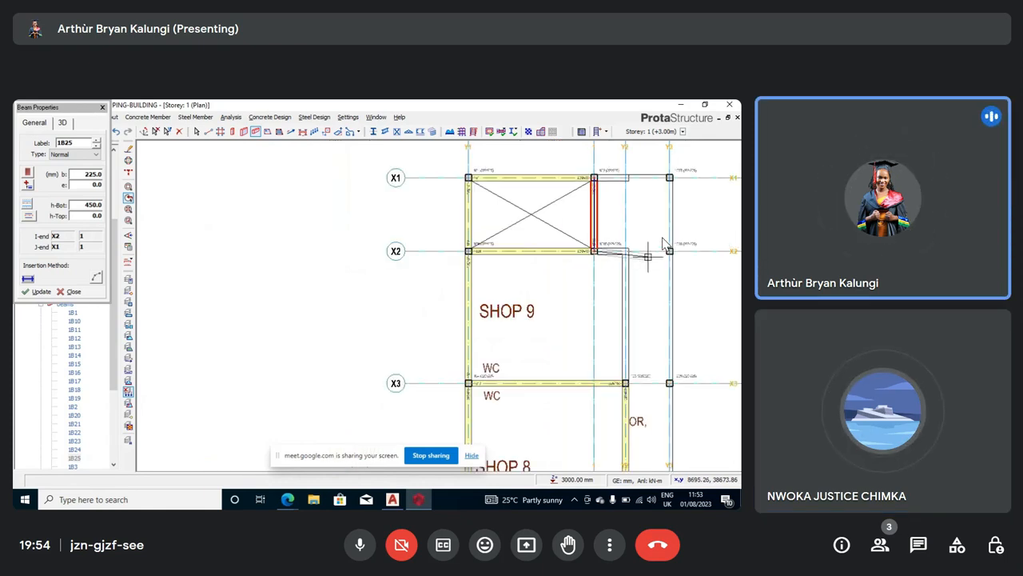
pyautogui.scroll(-2, 648, 257)
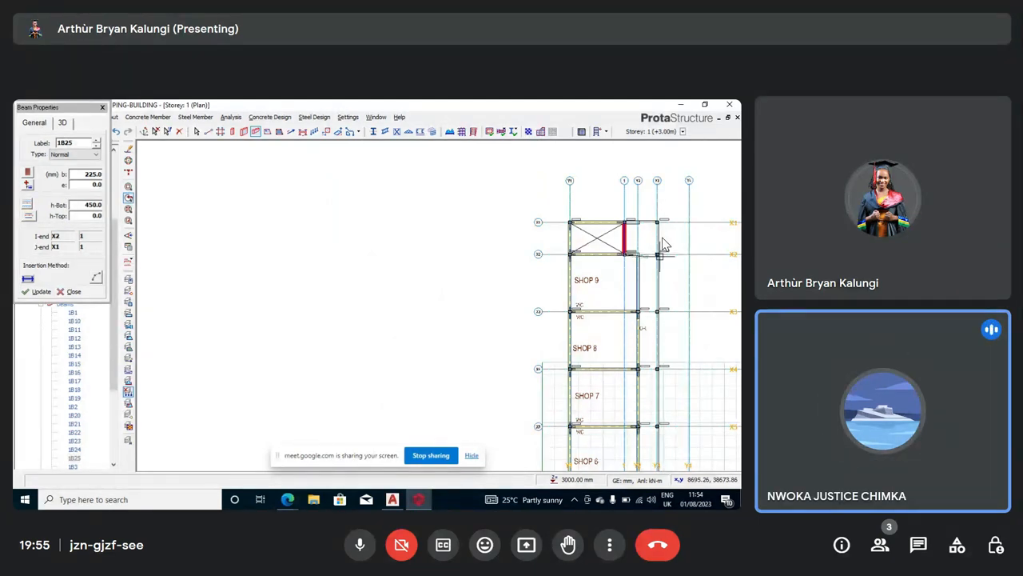
pyautogui.scroll(1, 661, 242)
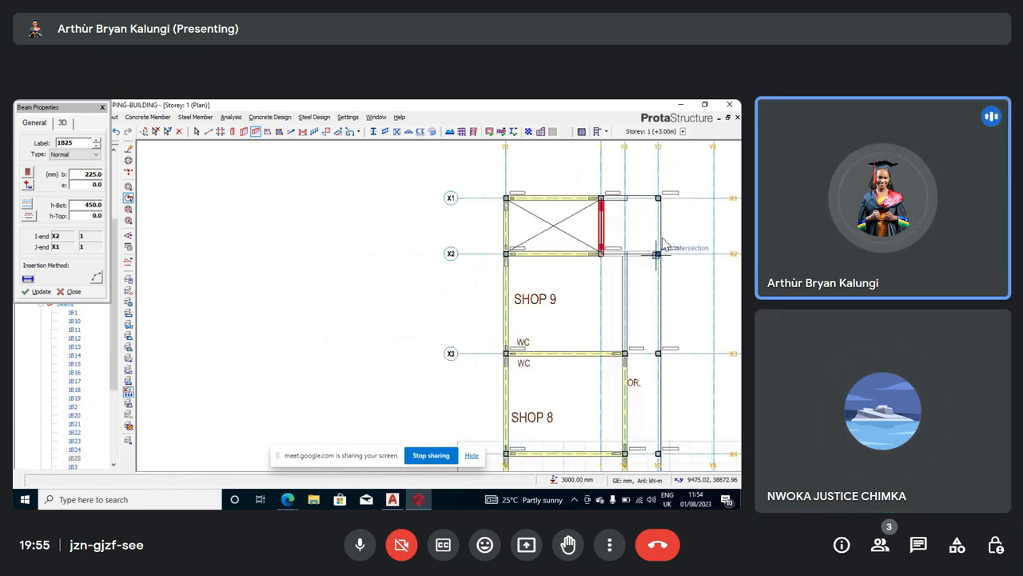
pyautogui.scroll(2, 663, 242)
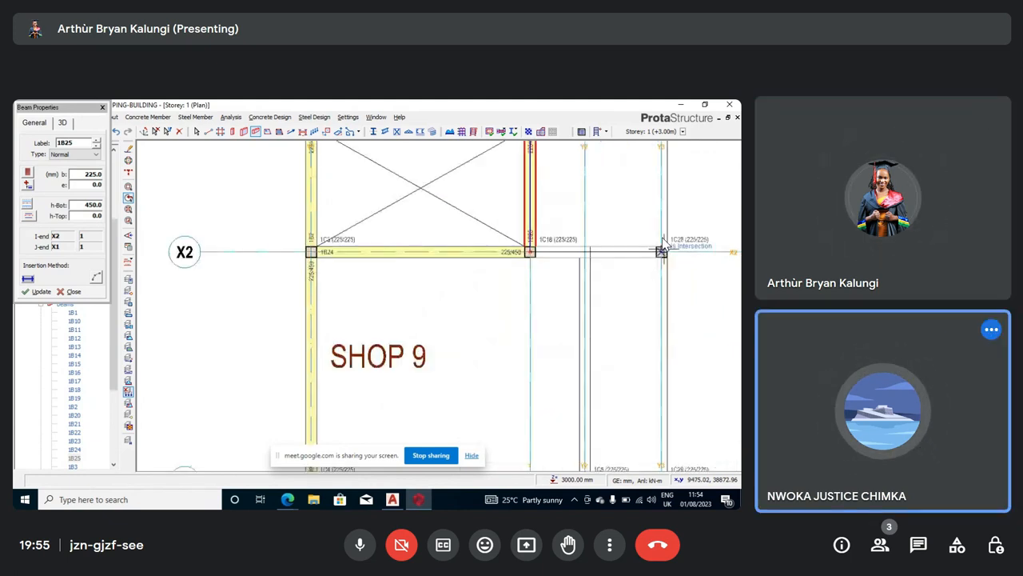
pyautogui.click(663, 240)
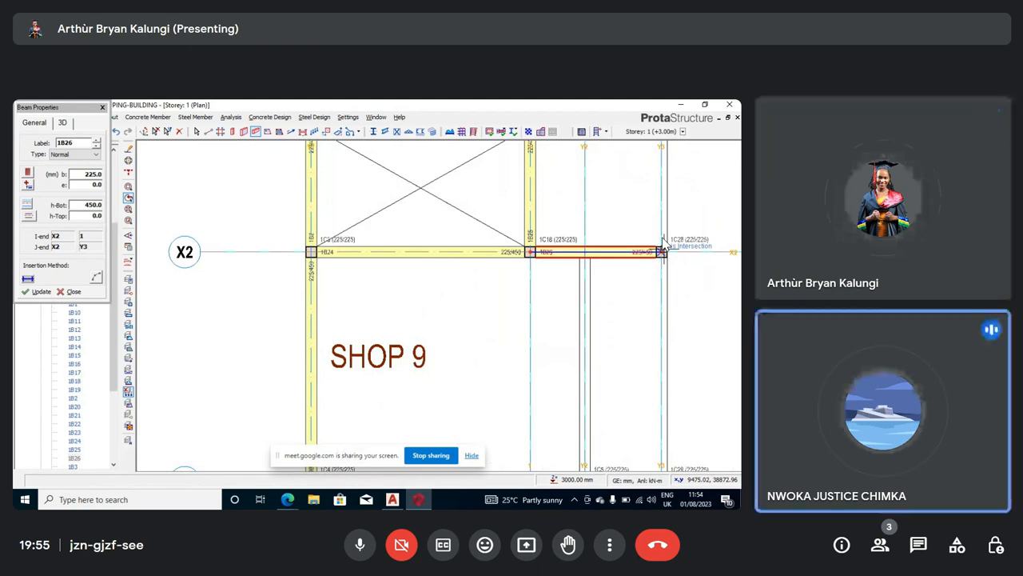
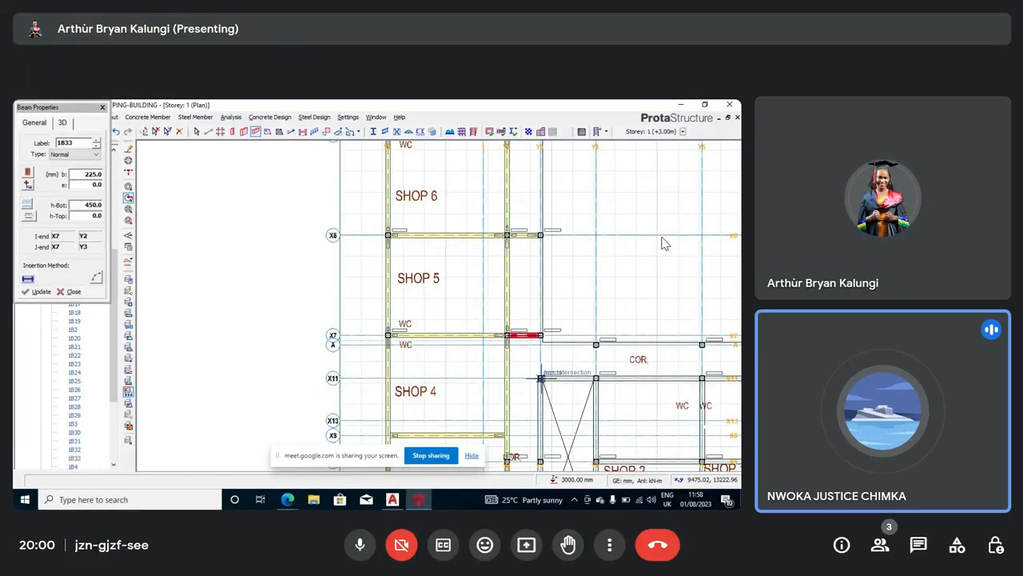
# Step: Place the 225 × 450 mm beams along axis Y5 between Shops 1 and 2, ending at the column on axis X10
pyautogui.scroll(2, 540, 377)
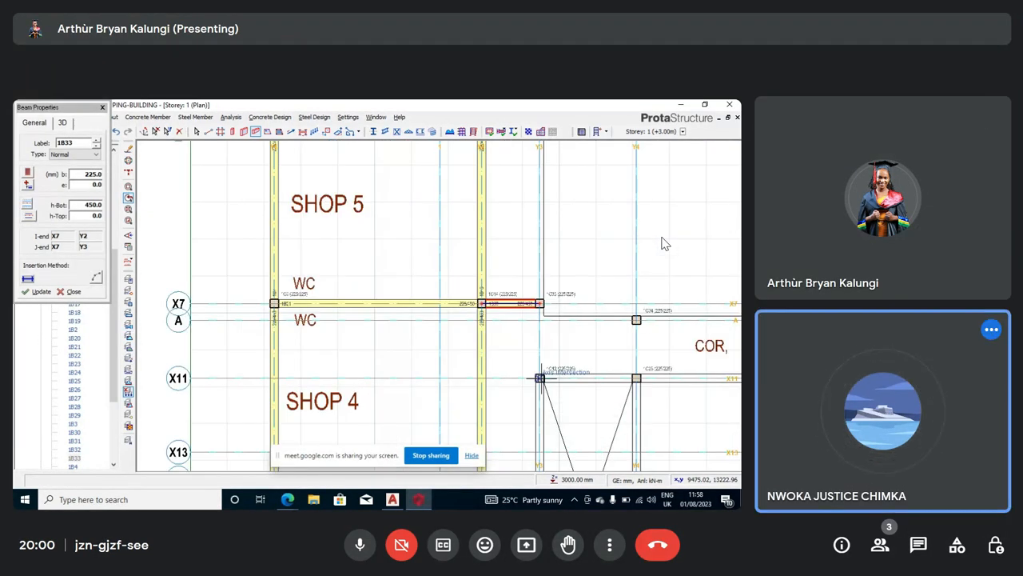
pyautogui.scroll(1, 540, 377)
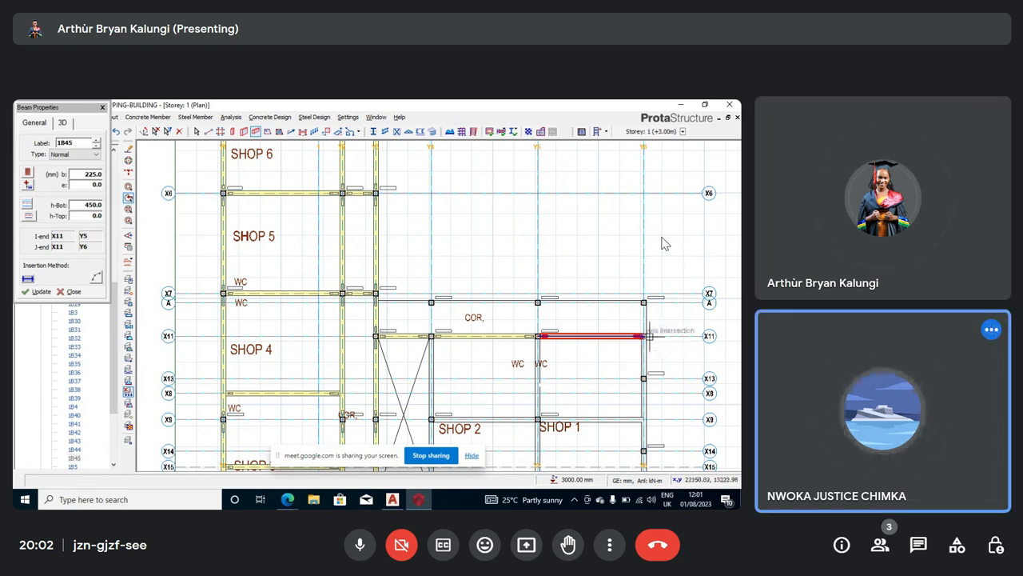
pyautogui.scroll(3, 649, 336)
pyautogui.scroll(2, 649, 336)
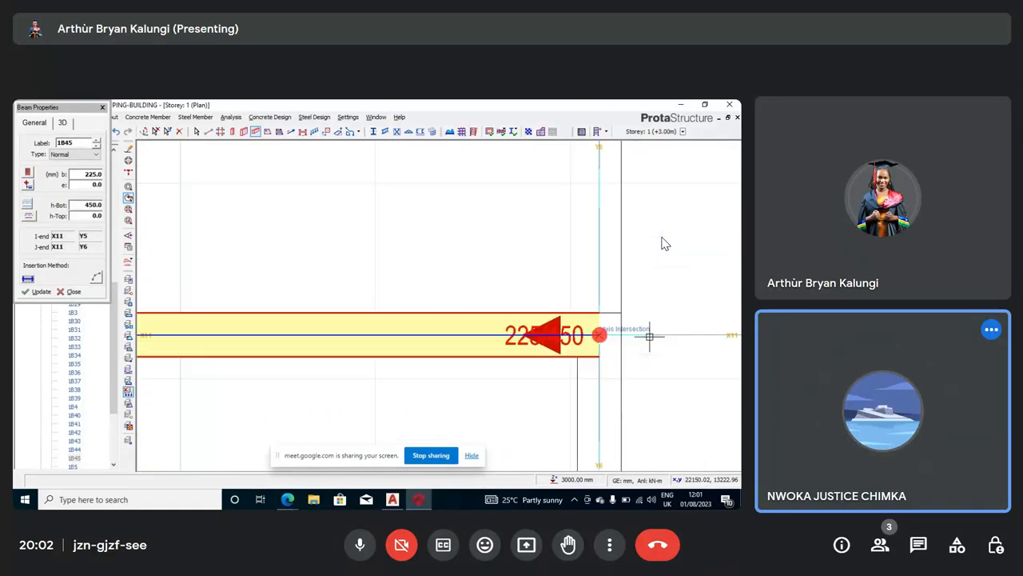
pyautogui.scroll(2, 649, 336)
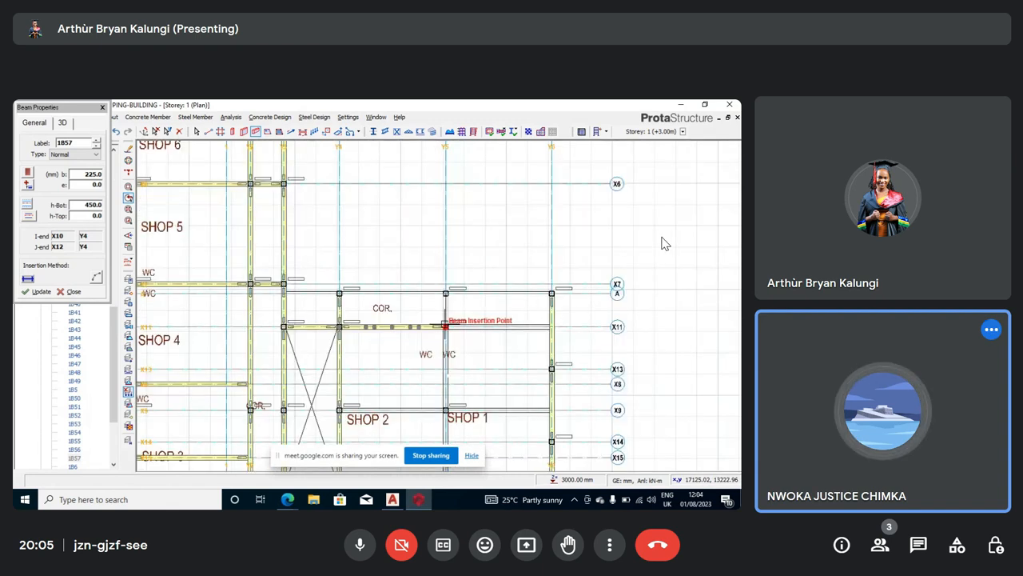
pyautogui.scroll(5, 662, 243)
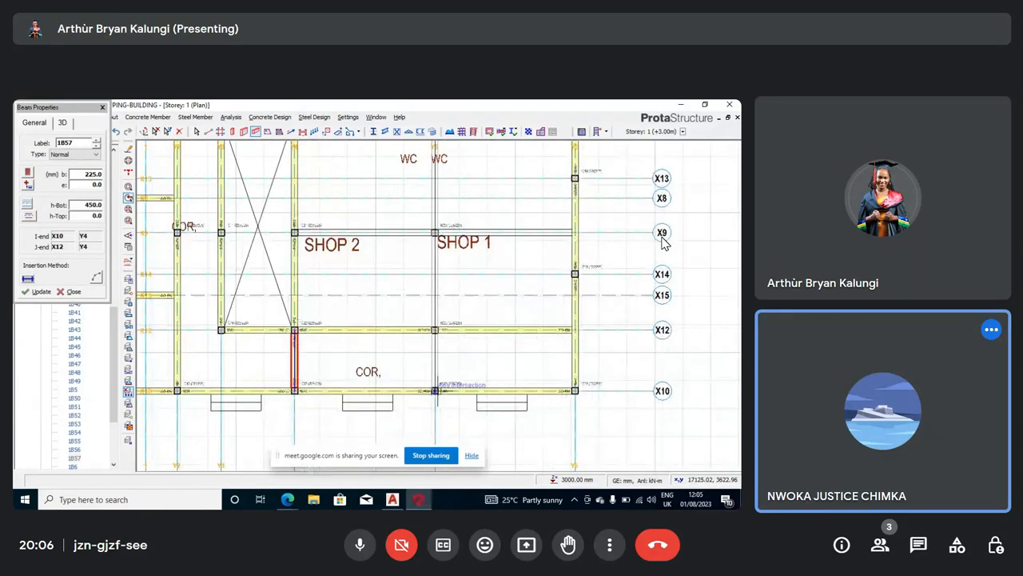
pyautogui.scroll(2, 661, 243)
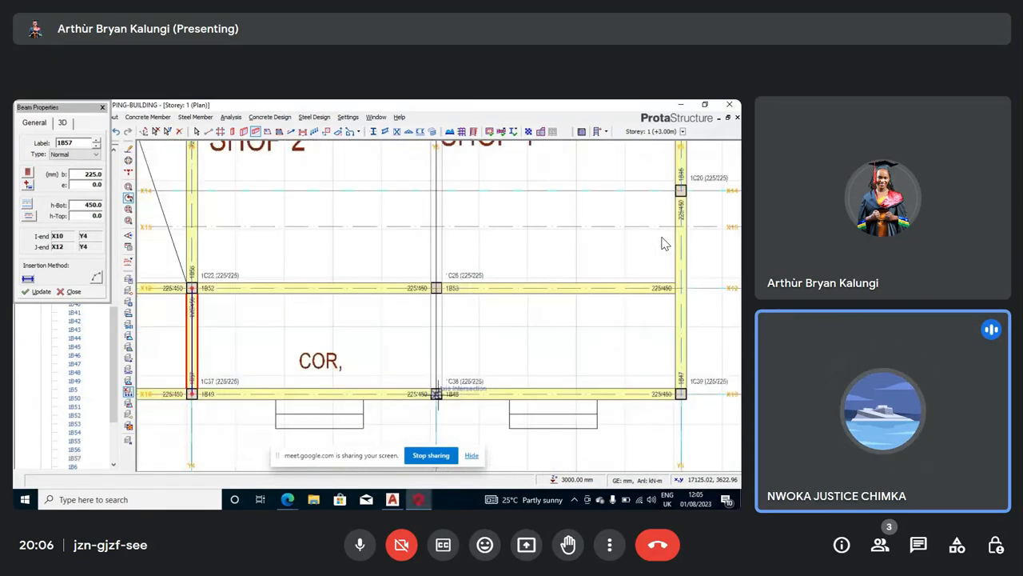
pyautogui.click(438, 394)
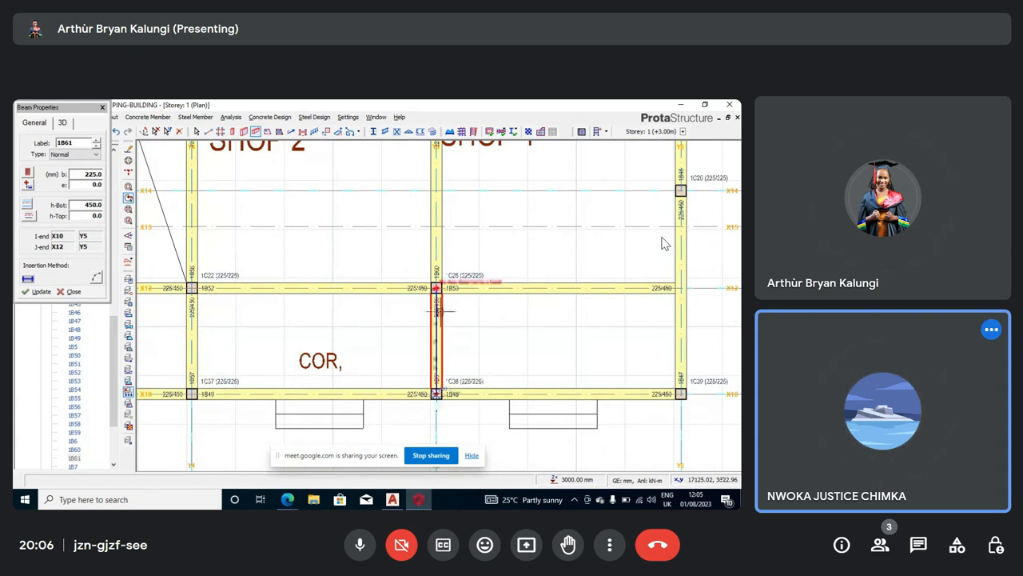
pyautogui.scroll(-2, 662, 243)
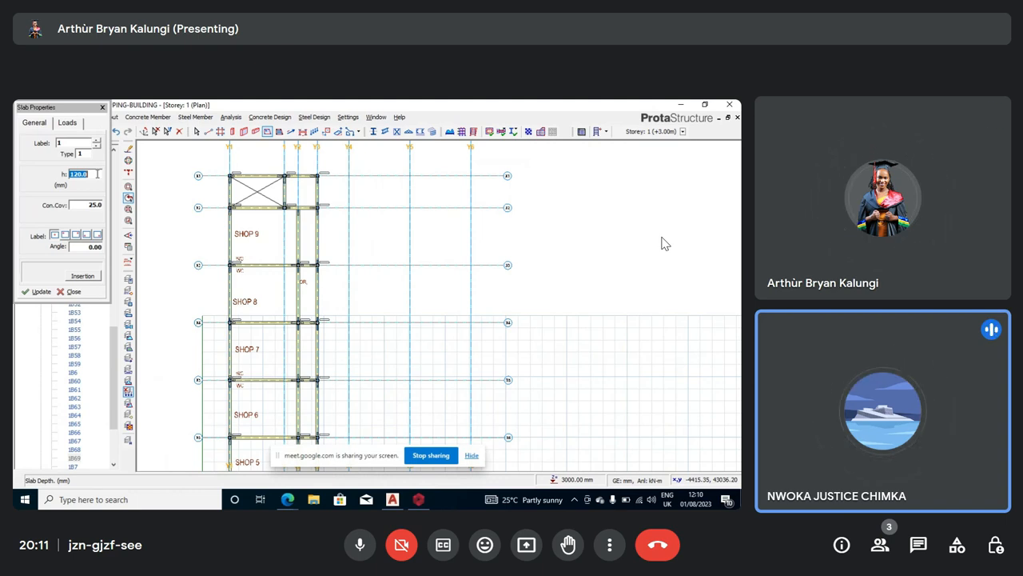
# Step: Clear the default slab depth in the slab properties and set the slab's dead load to 1.7 kN/m²
pyautogui.press('BackSpace')
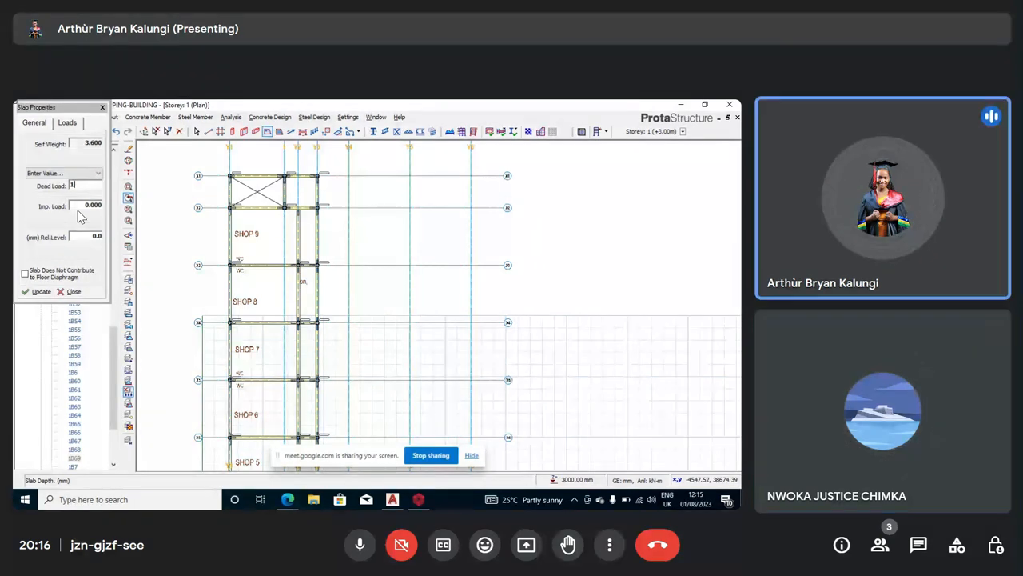
pyautogui.write('.')
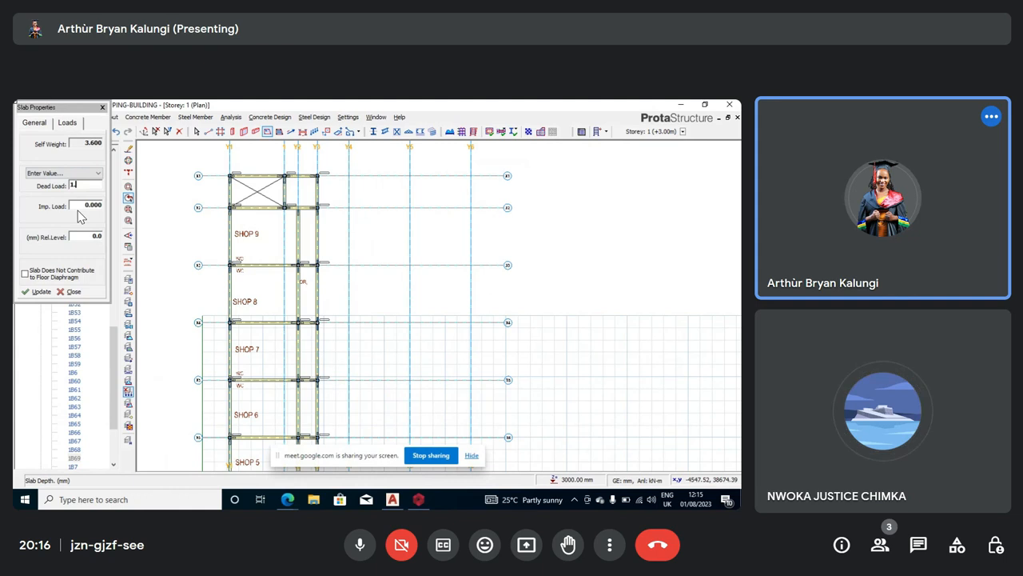
pyautogui.write('7')
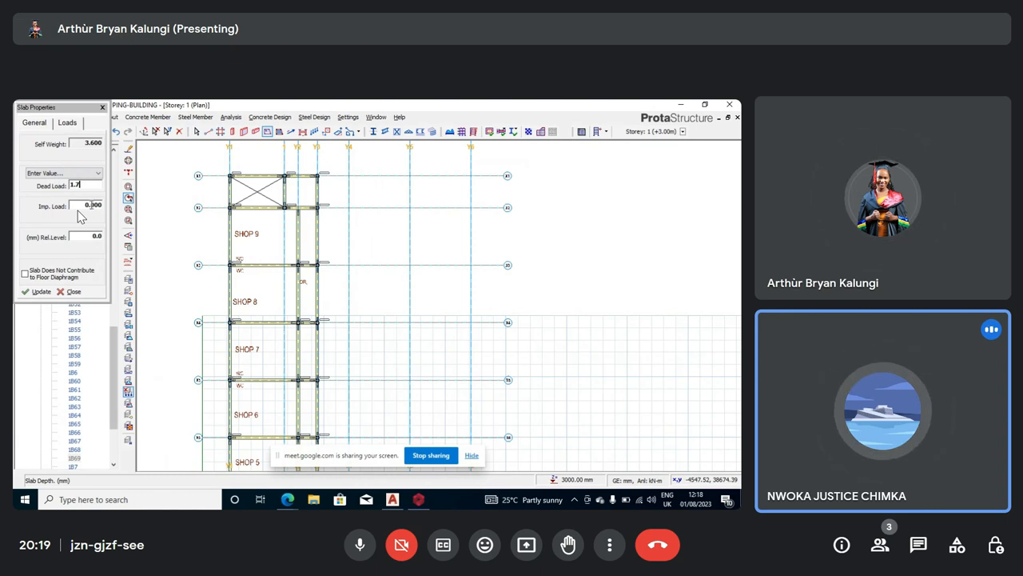
pyautogui.press('Tab')
# Step: Choose the slab's imposed load from the preset list of occupancy types
pyautogui.click(80, 209)
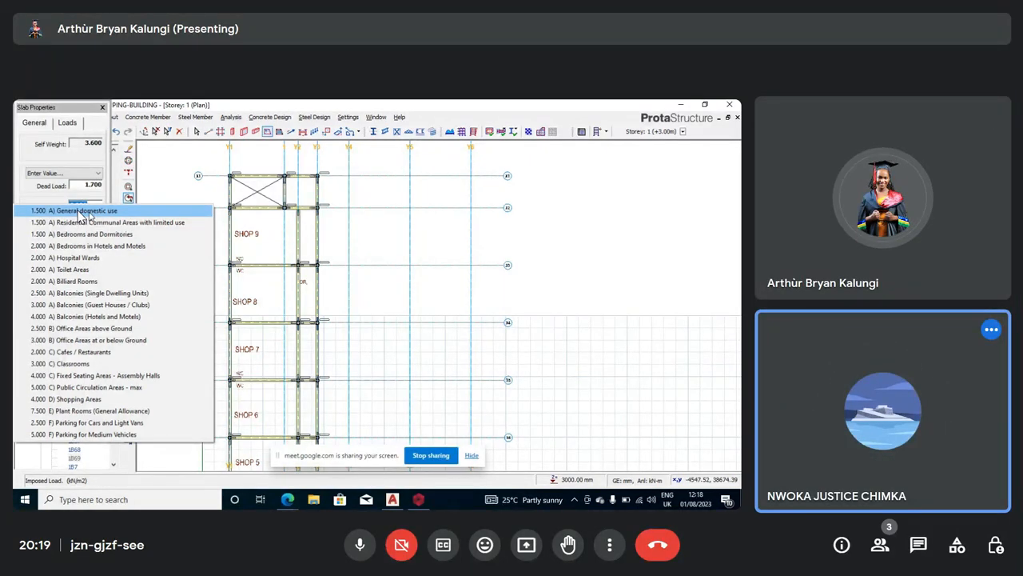
pyautogui.press('Down')
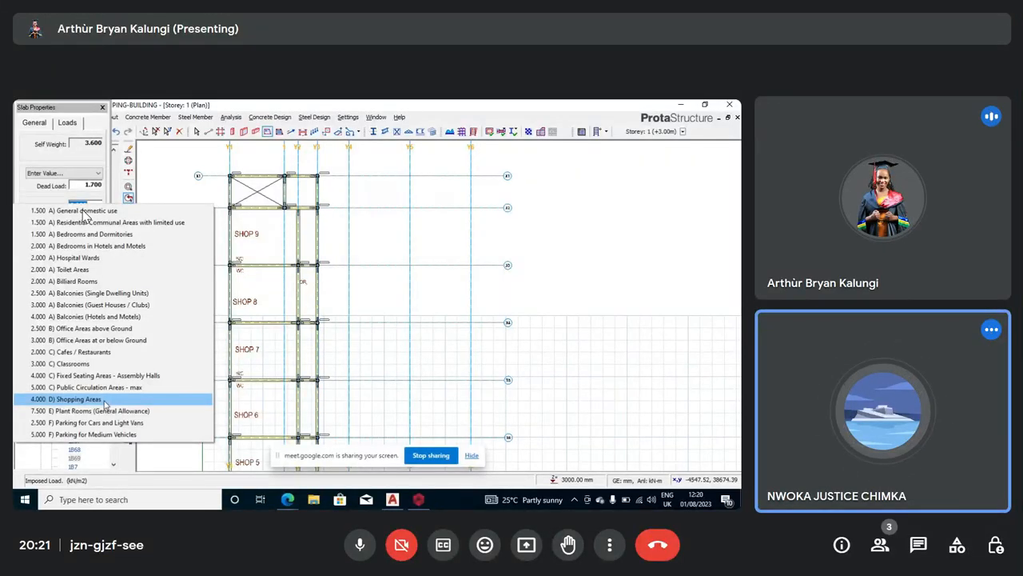
pyautogui.click(116, 329)
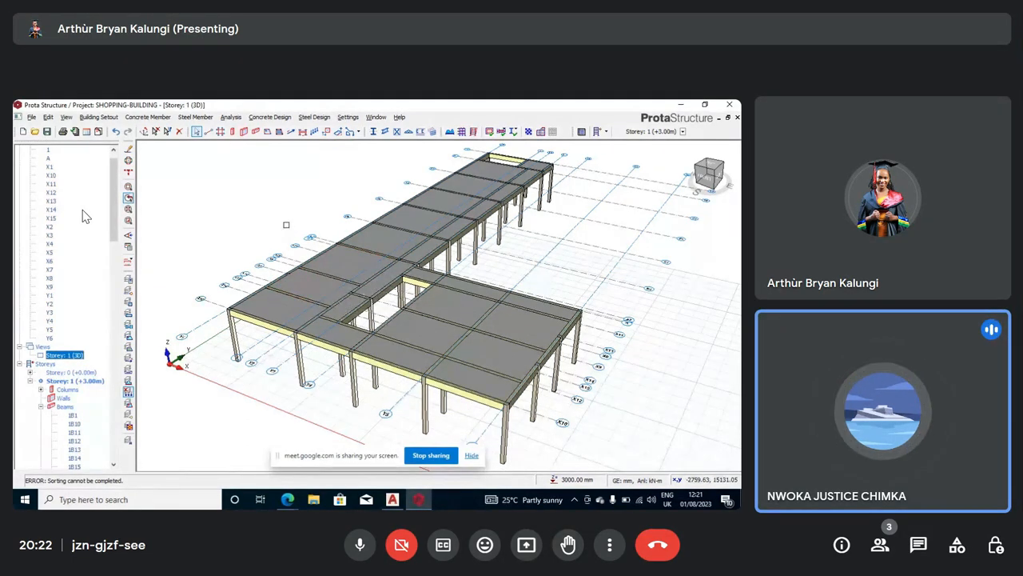
pyautogui.moveTo(287, 224); pyautogui.dragTo(287, 228, button='middle')
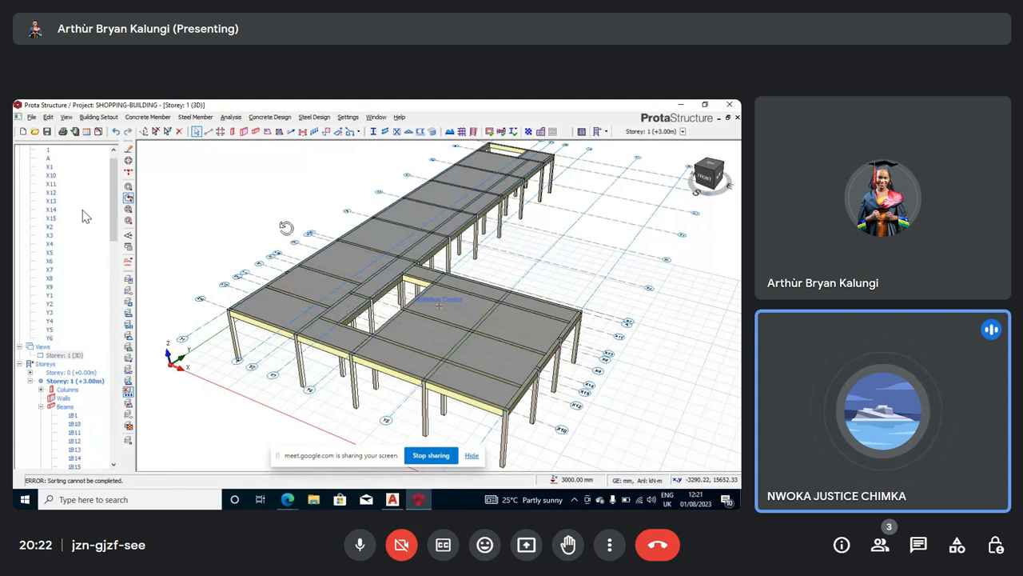
# Step: Inspect the Storey 1 slabs in 3D, save the project, and switch the Storey 1 view to plan
pyautogui.moveTo(286, 227); pyautogui.dragTo(288, 192, button='middle')
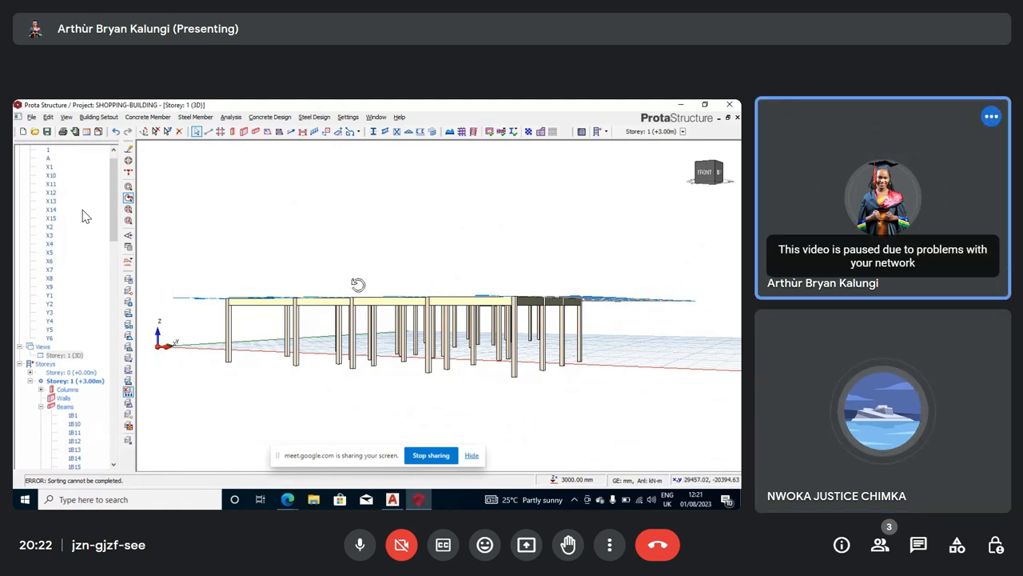
pyautogui.moveTo(358, 284); pyautogui.dragTo(257, 237, button='middle')
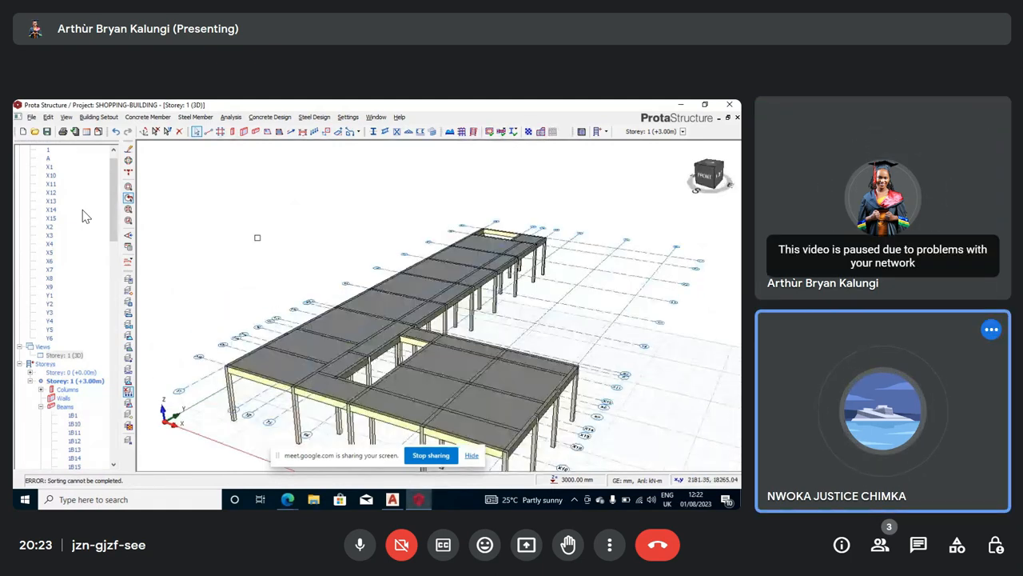
pyautogui.click(47, 131)
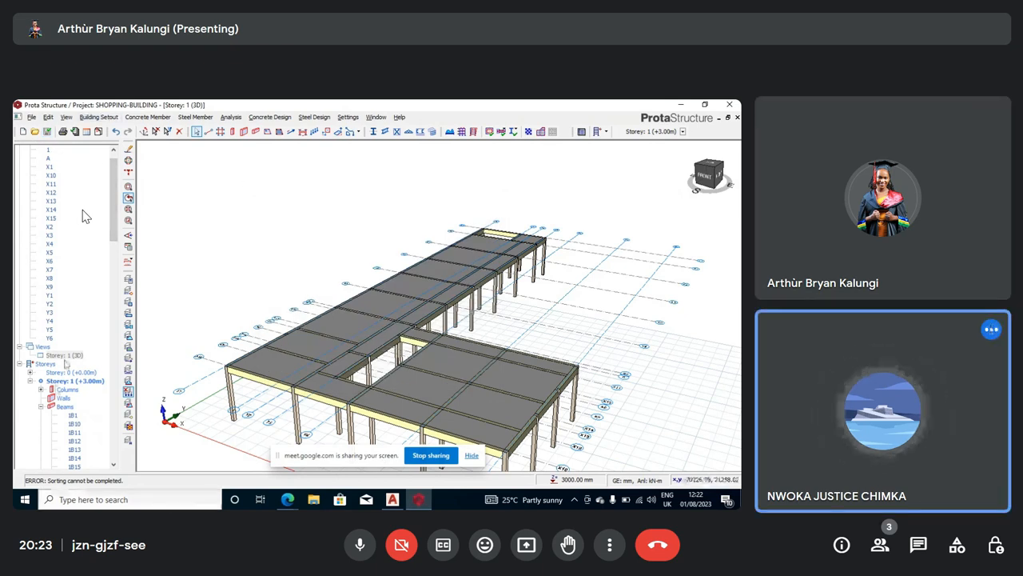
pyautogui.rightClick(70, 356)
pyautogui.click(90, 360)
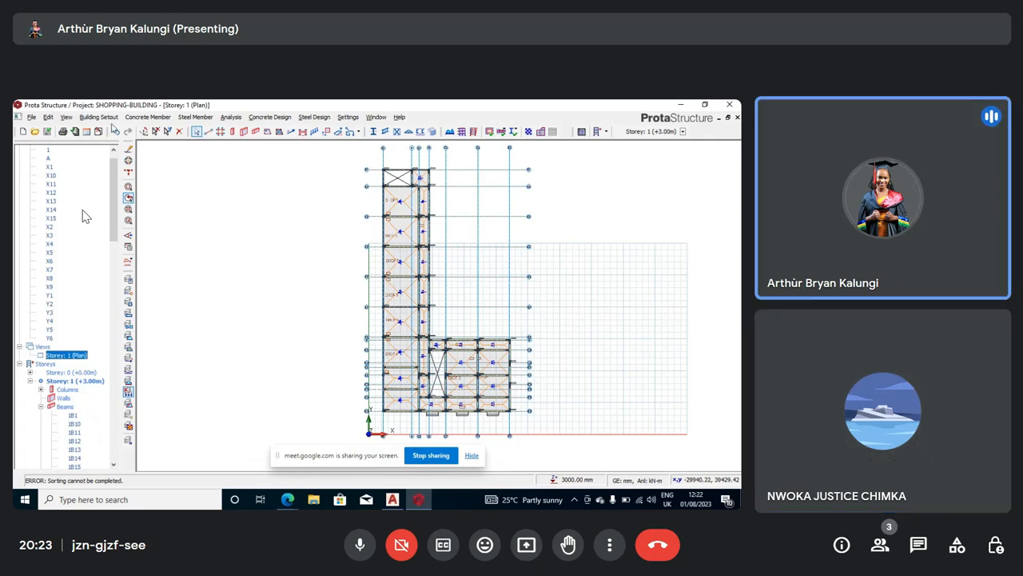
# Step: Insert a new storey at the top of the building by setting the total number of storeys to 2
pyautogui.click(98, 118)
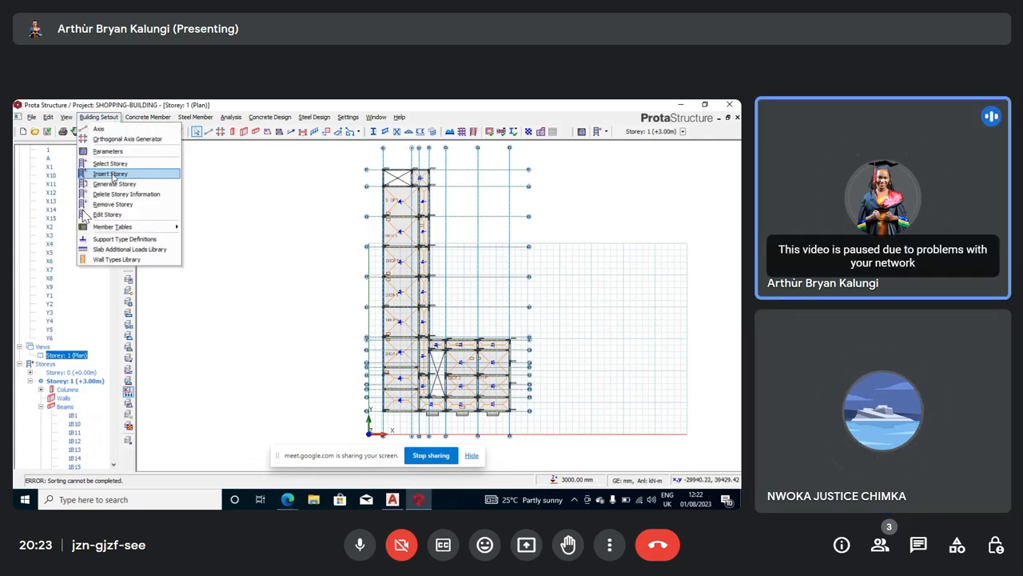
pyautogui.click(114, 174)
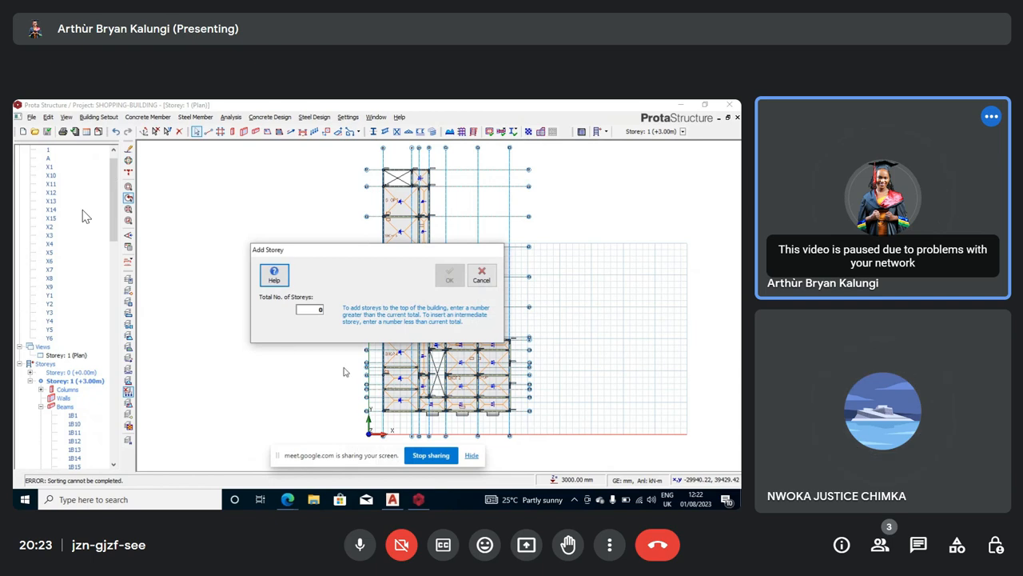
pyautogui.click(322, 310)
pyautogui.press('BackSpace')
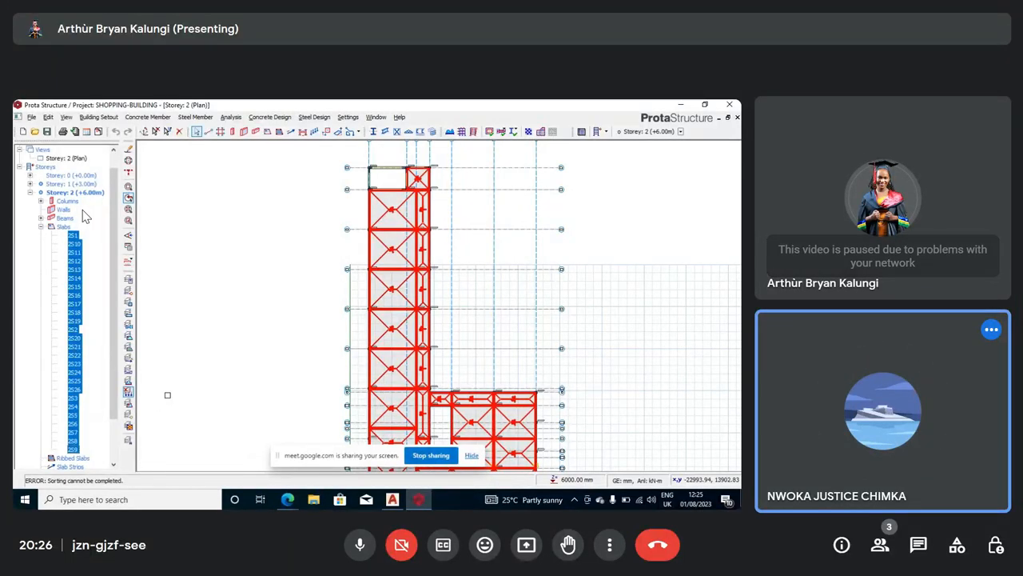
# Step: Delete all the slabs of Storey 2, limiting the element filter to slabs
pyautogui.press('Delete')
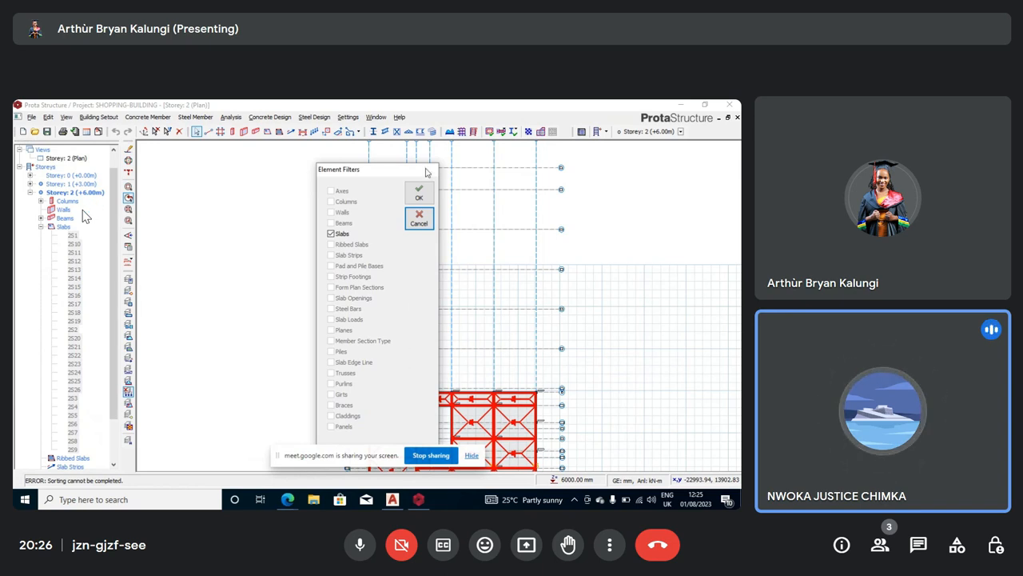
pyautogui.click(415, 196)
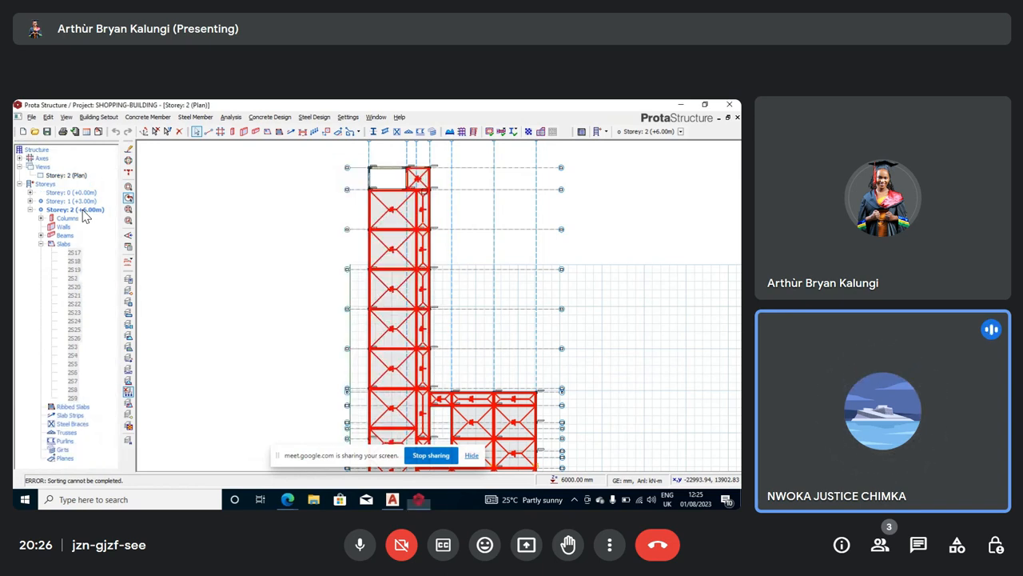
pyautogui.press('Delete')
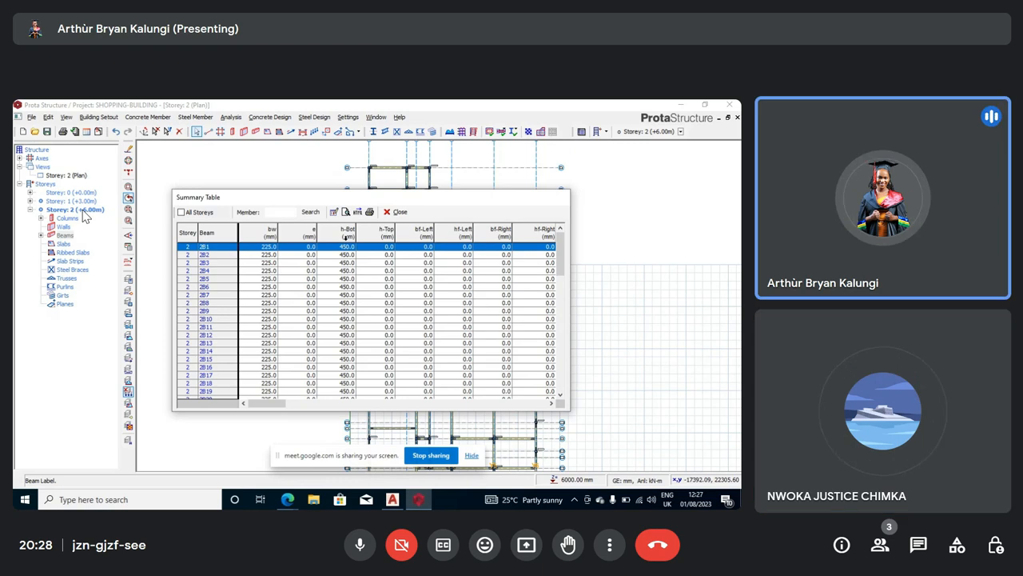
# Step: Set the bottom depth h-Bot of all Storey 2 beams to 300 mm in the beam summary table and close it
pyautogui.click(347, 239)
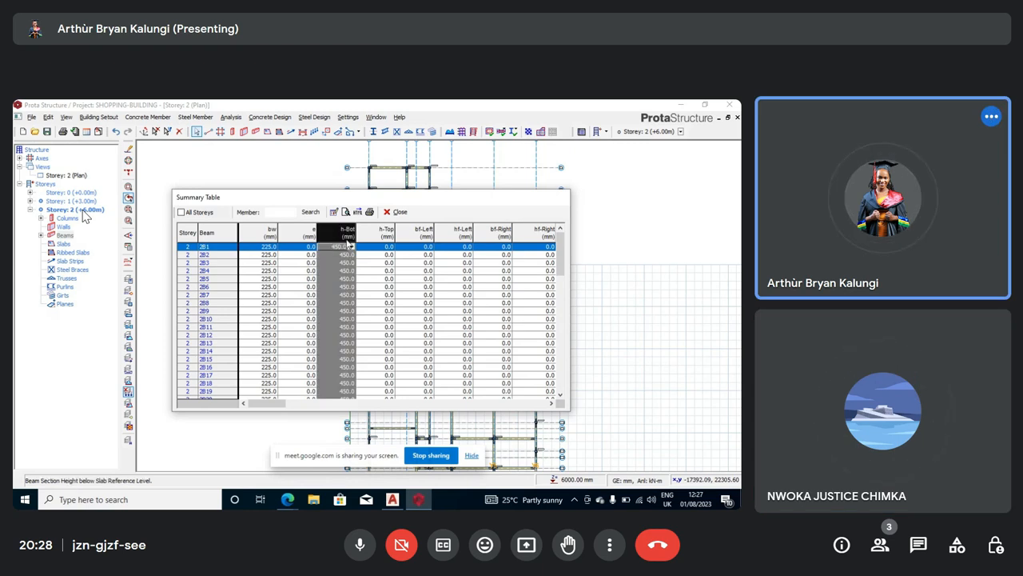
pyautogui.click(334, 212)
pyautogui.click(345, 293)
pyautogui.press('BackSpace')
pyautogui.press('BackSpace')
pyautogui.press('BackSpace')
pyautogui.press('BackSpace')
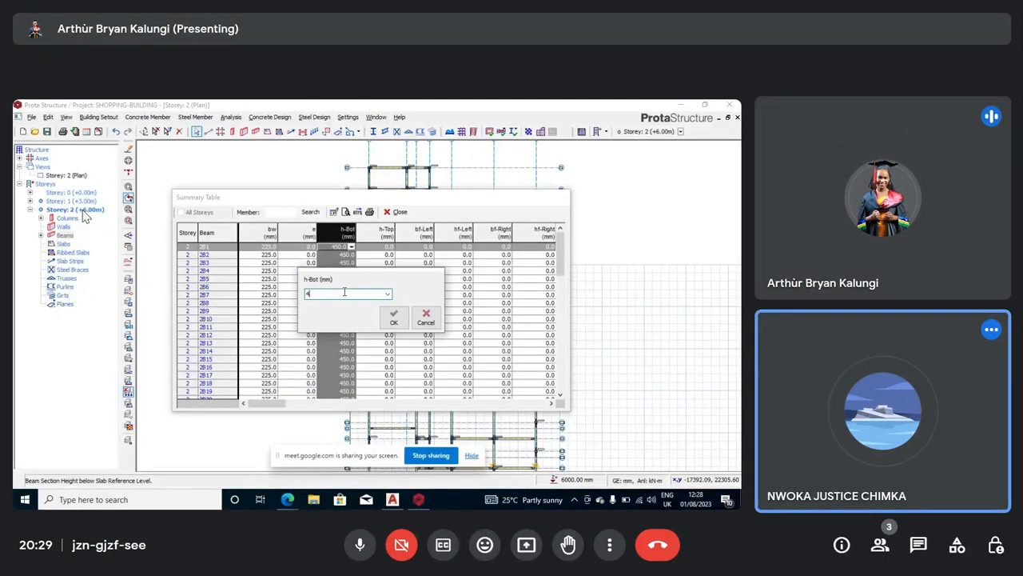
pyautogui.press('BackSpace')
pyautogui.write('300')
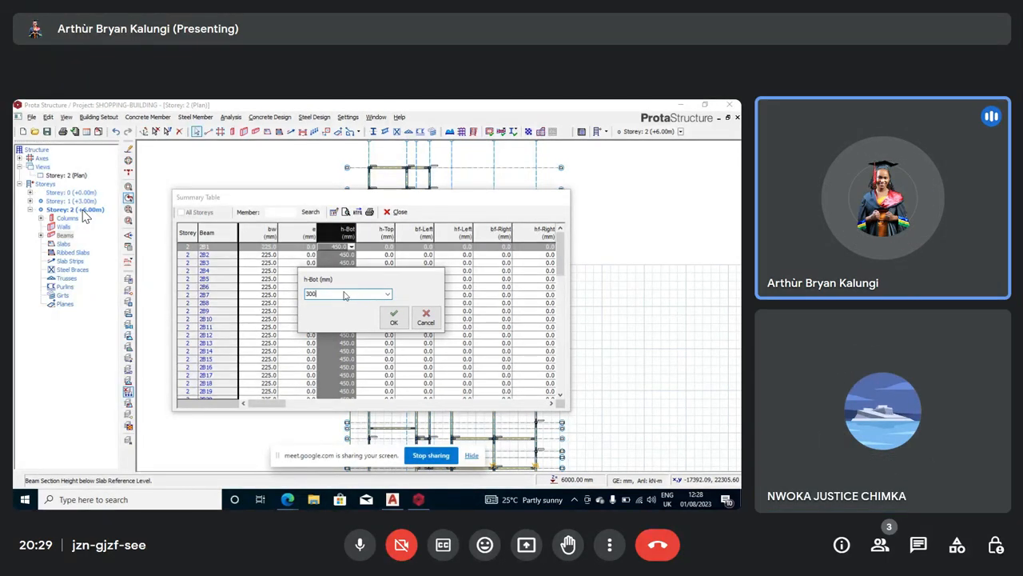
pyautogui.click(395, 319)
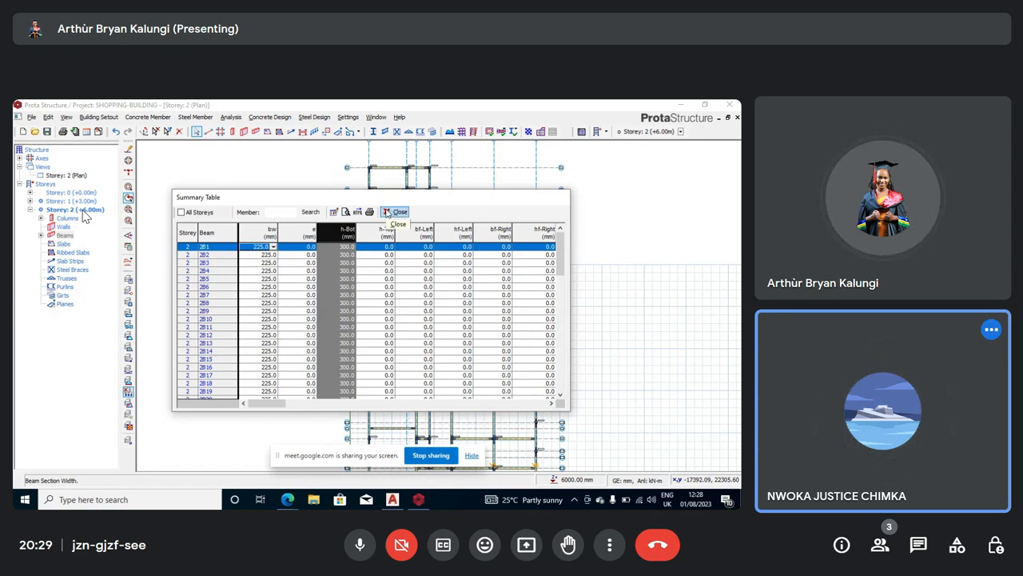
pyautogui.click(388, 211)
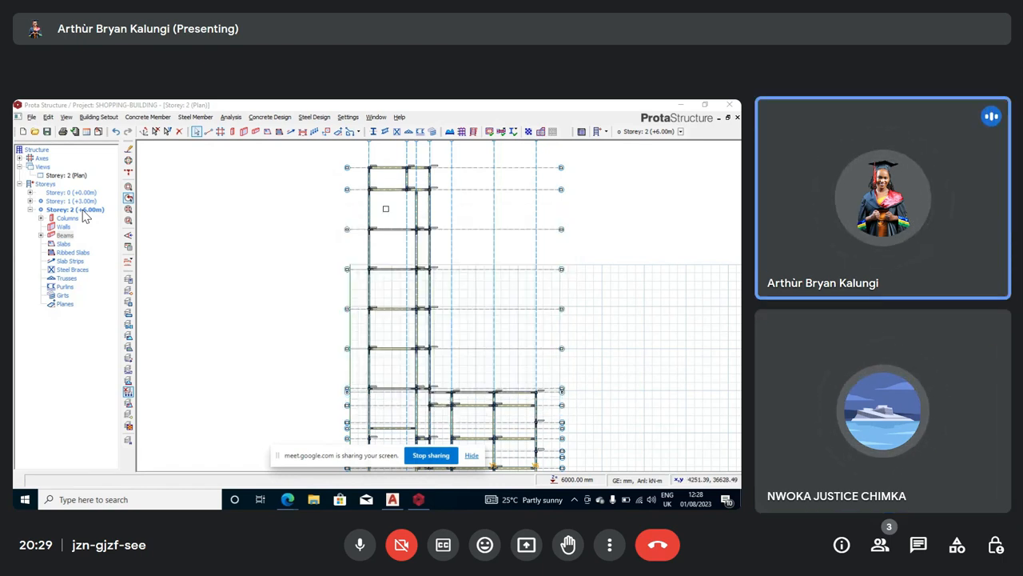
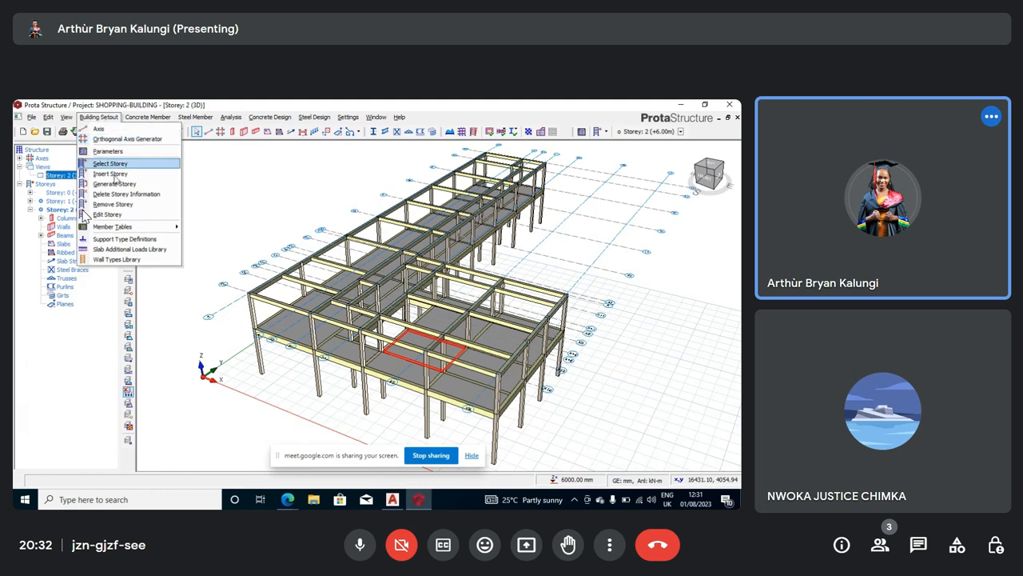
# Step: Set the height of Storey 1 to 3150 mm in the storey settings and dismiss the low-battery notice
pyautogui.click(86, 214)
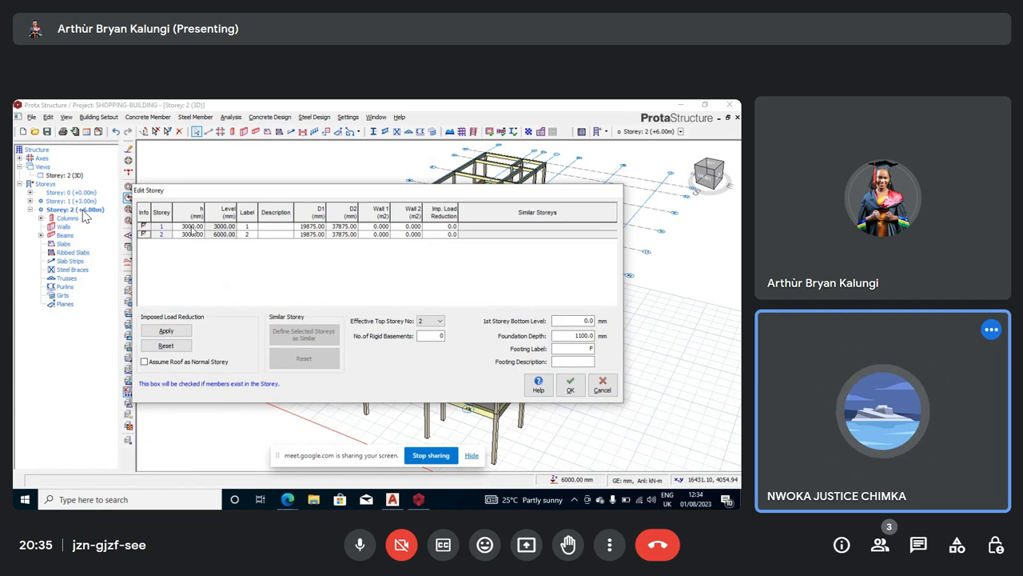
pyautogui.click(192, 227)
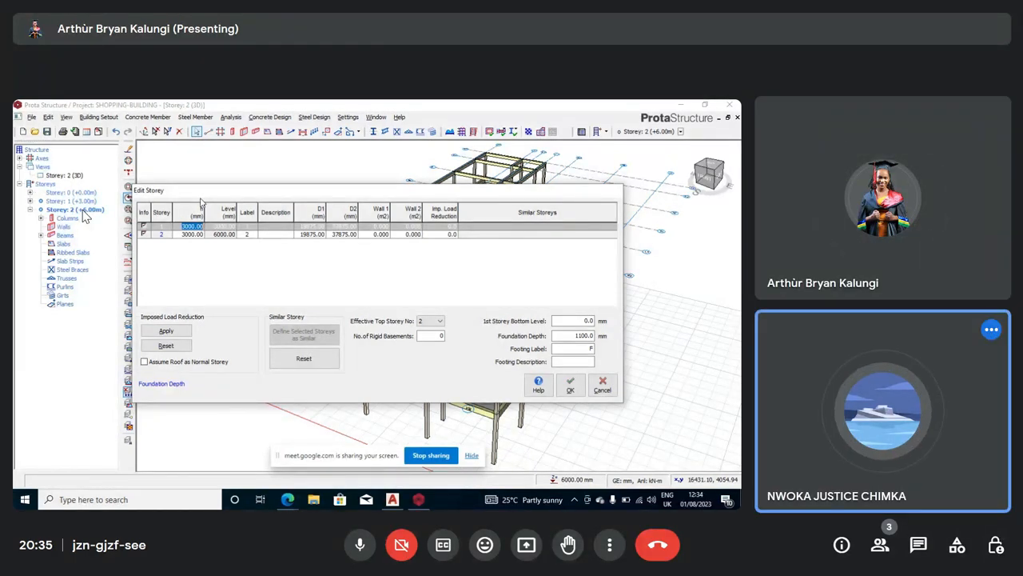
pyautogui.press('BackSpace')
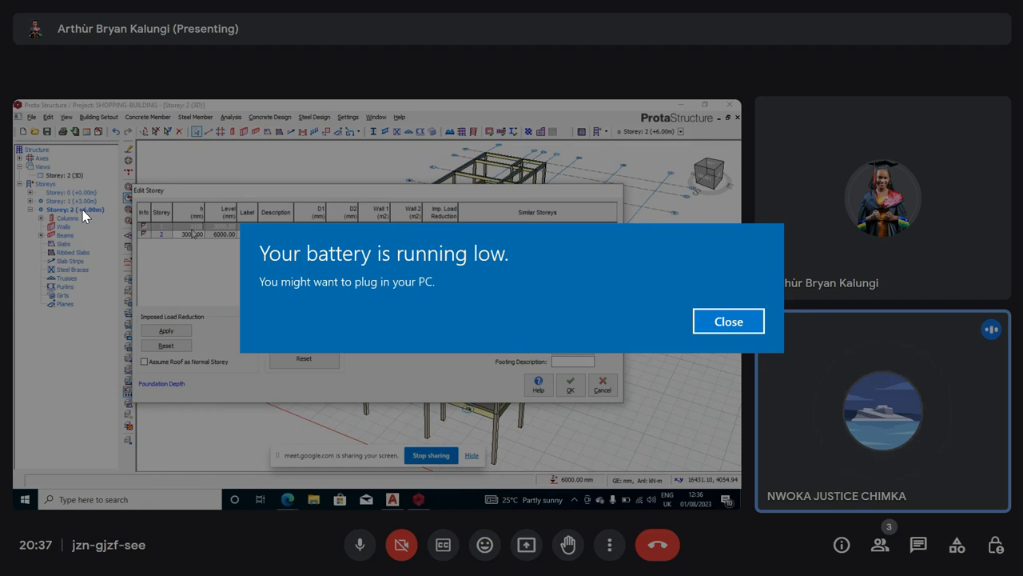
pyautogui.click(728, 321)
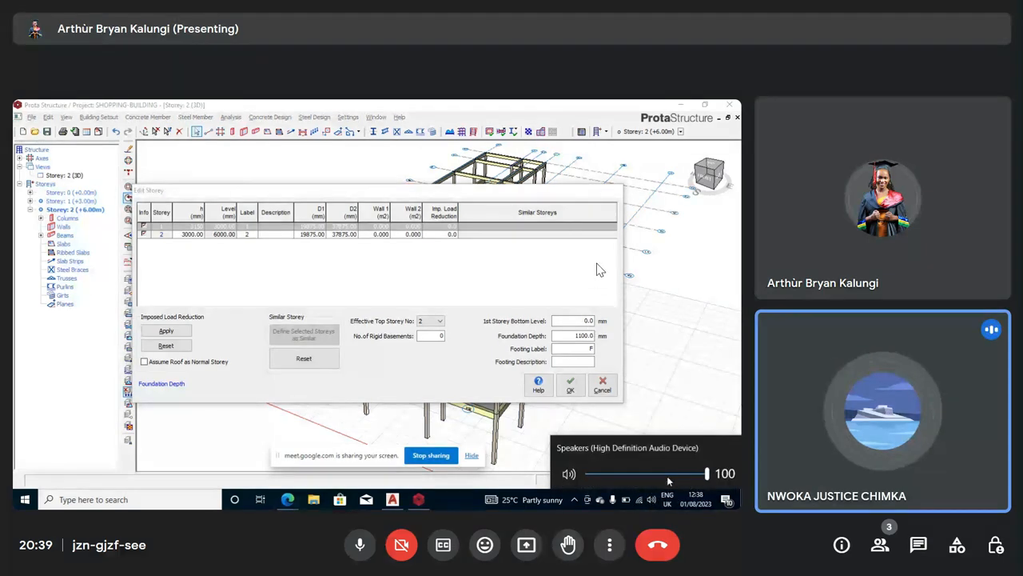
# Step: Lower the computer's speaker volume to 77
pyautogui.click(667, 472)
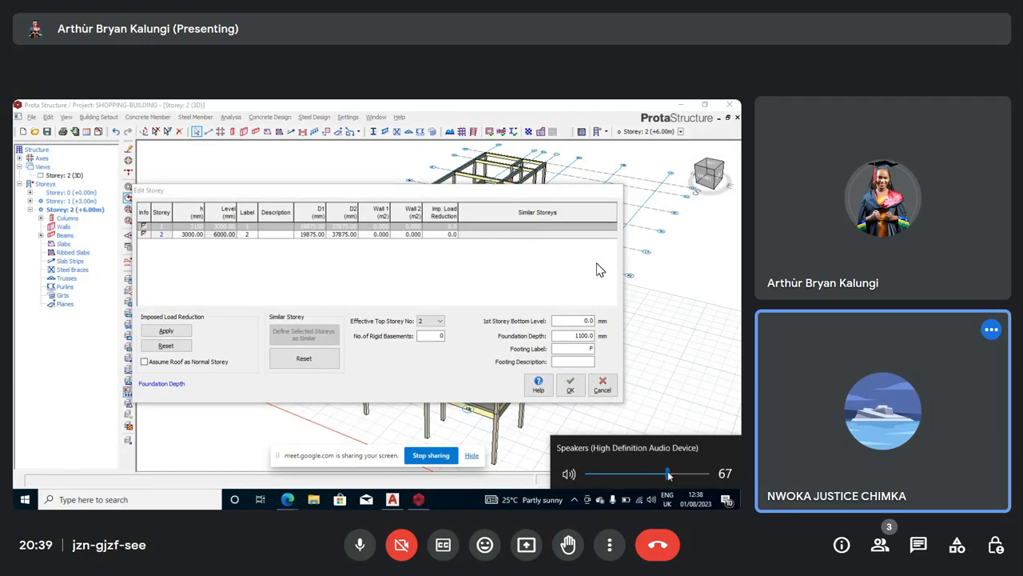
pyautogui.click(681, 473)
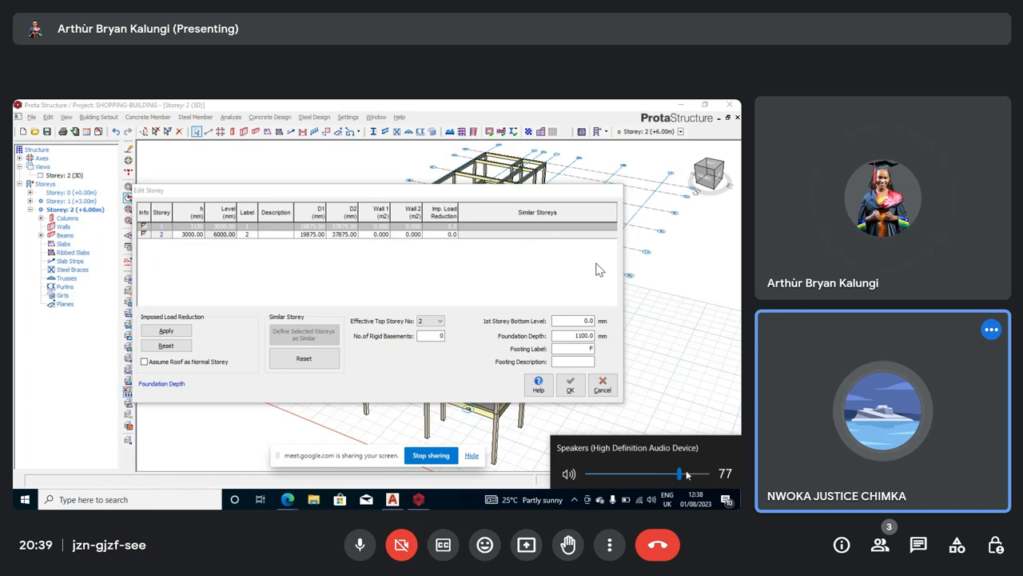
pyautogui.click(678, 390)
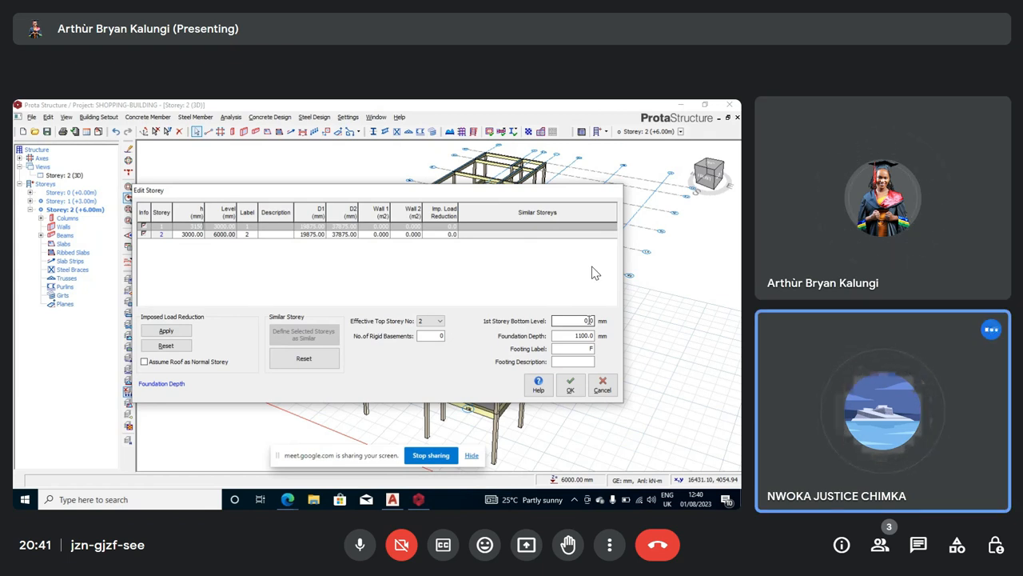
# Step: Set the 1st storey bottom level to 600 mm and apply the storey changes to the model
pyautogui.press('Return')
pyautogui.press('BackSpace')
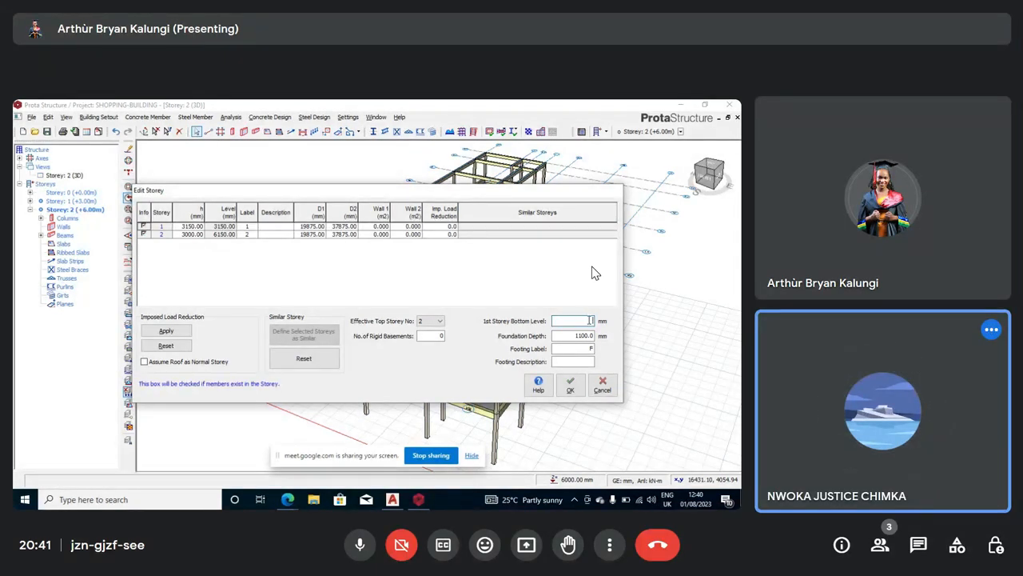
pyautogui.write('600')
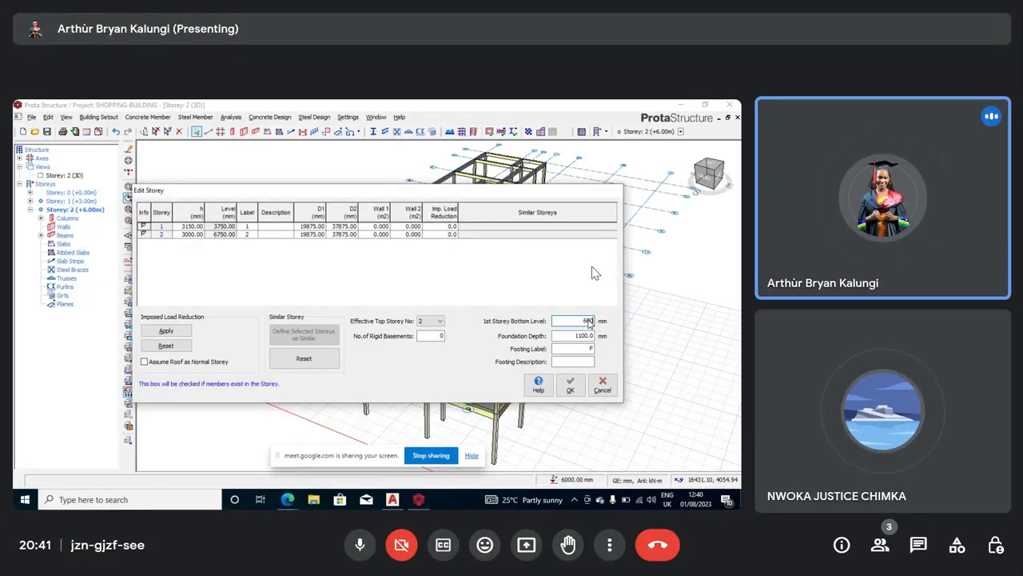
pyautogui.click(575, 388)
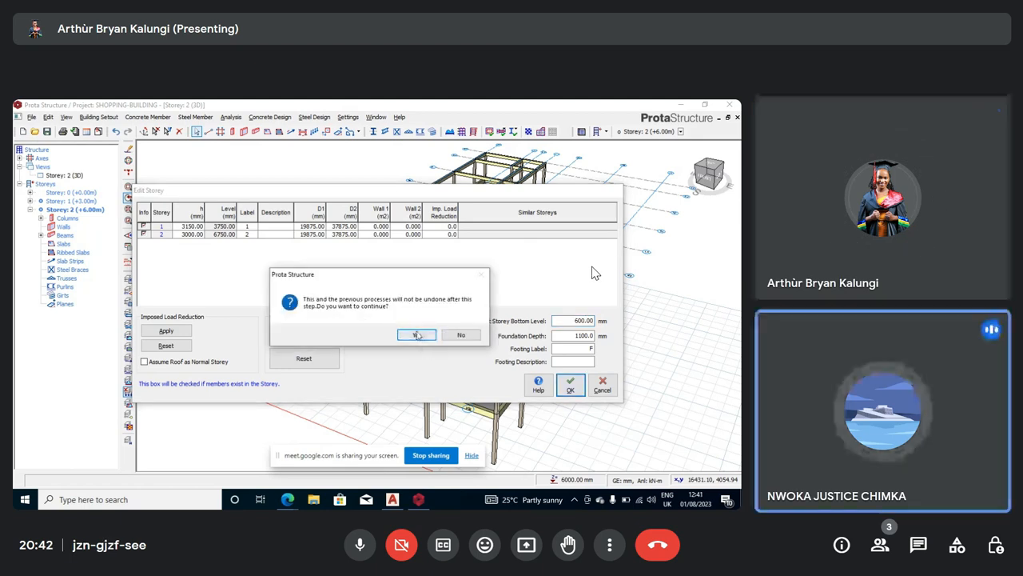
pyautogui.click(415, 334)
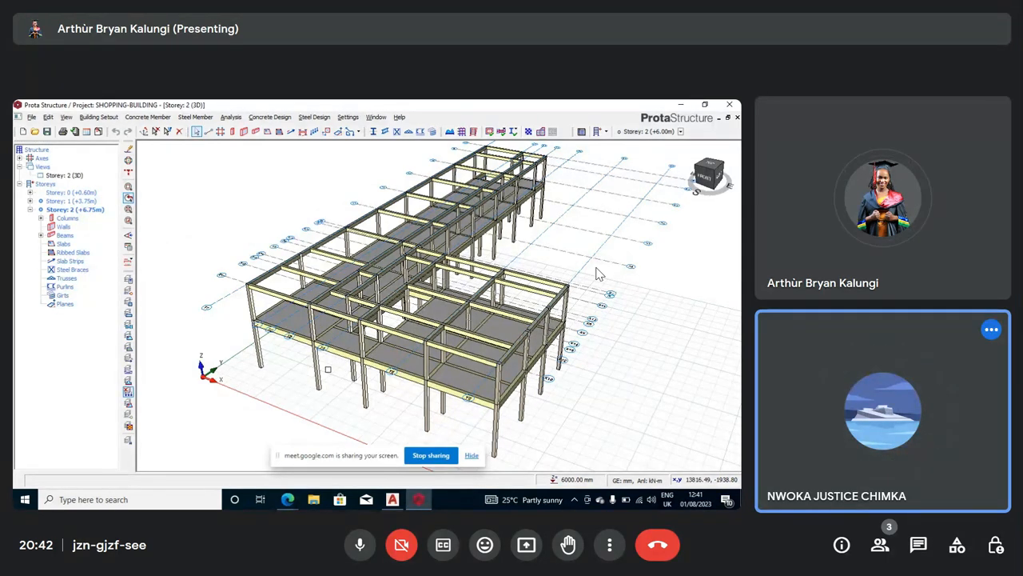
# Step: Open the wall load editor for Storey 1 beam 1B10 at the front corner of the model
pyautogui.click(74, 176)
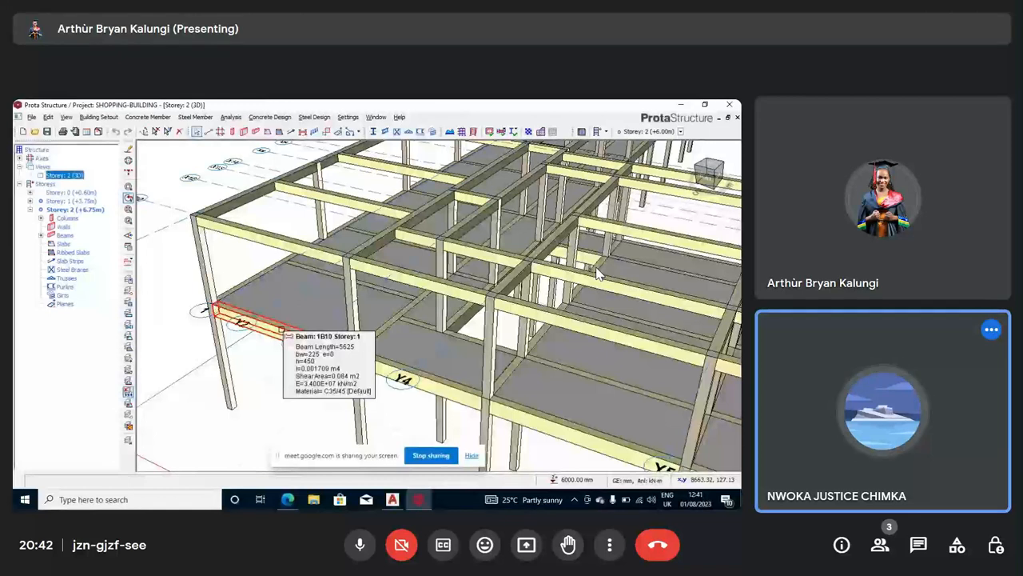
pyautogui.rightClick(283, 332)
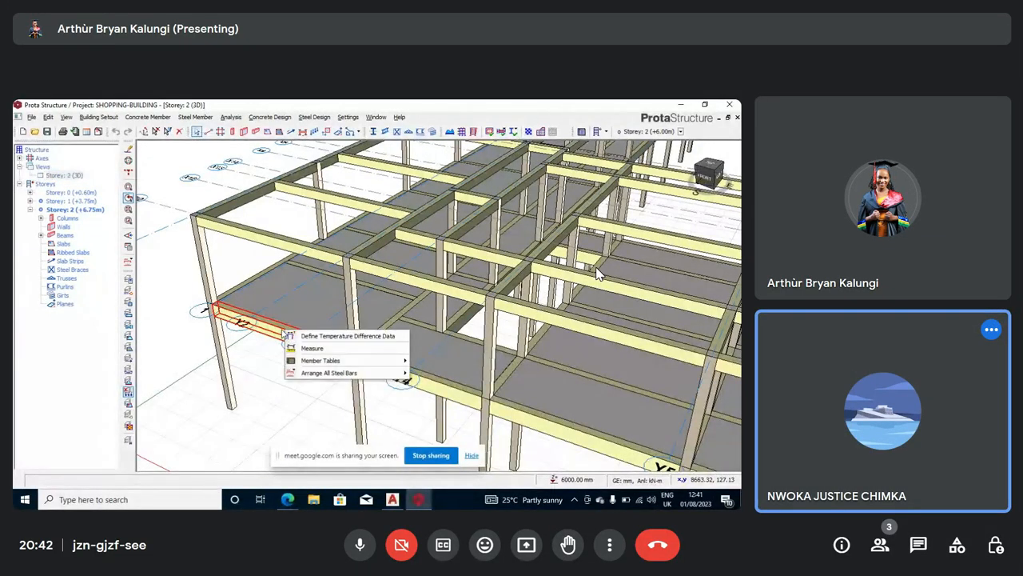
pyautogui.rightClick(280, 330)
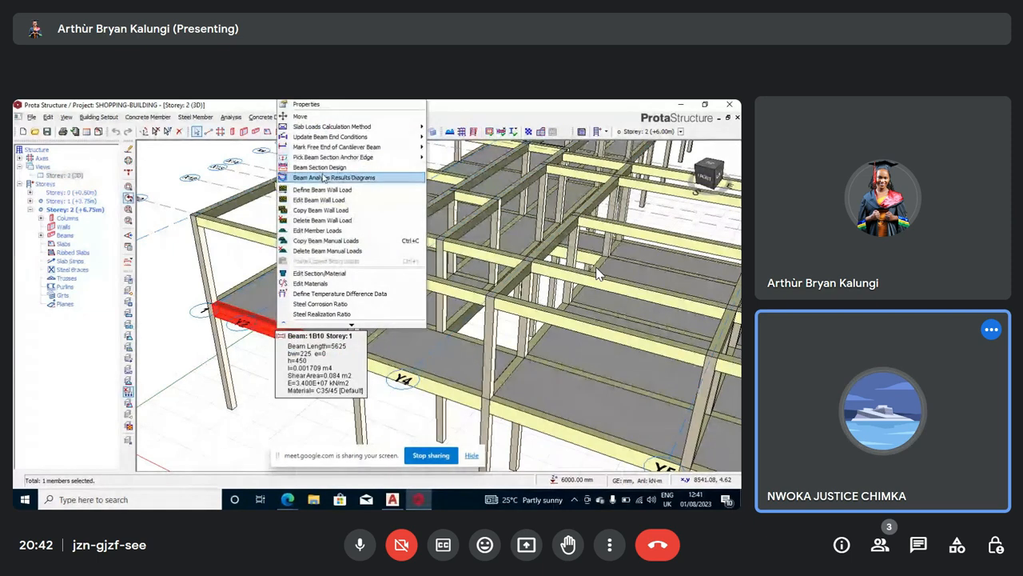
pyautogui.click(324, 200)
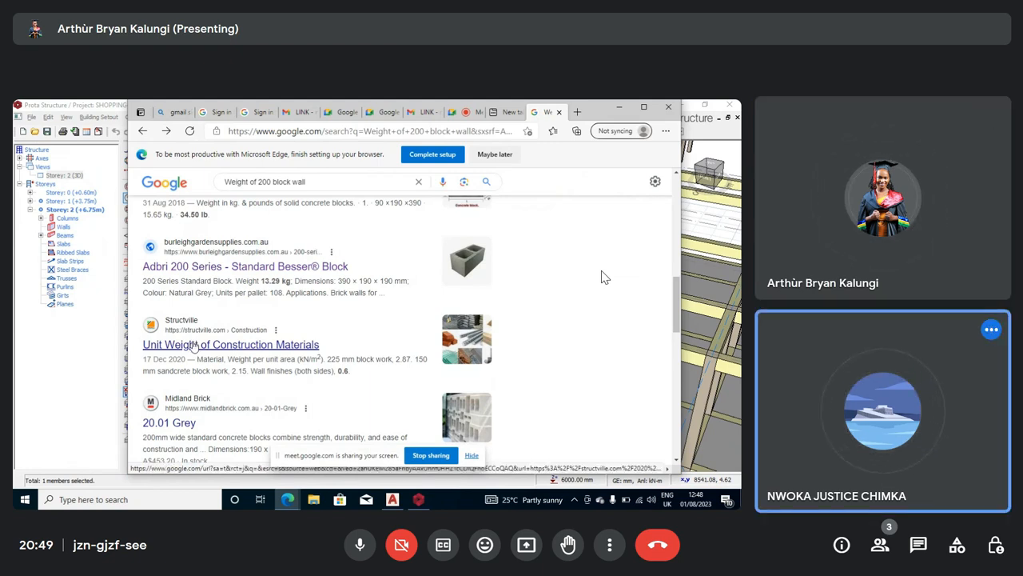
# Step: Open Structville's Unit Weight of Construction Materials article from the search results and examine its tables for the block wall weight
pyautogui.click(193, 345)
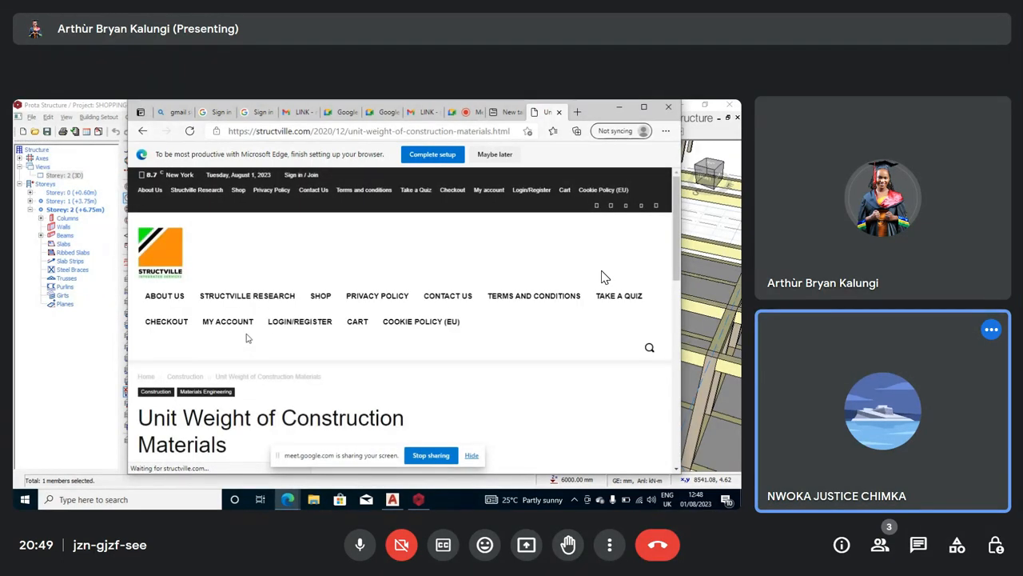
pyautogui.scroll(-3, 248, 331)
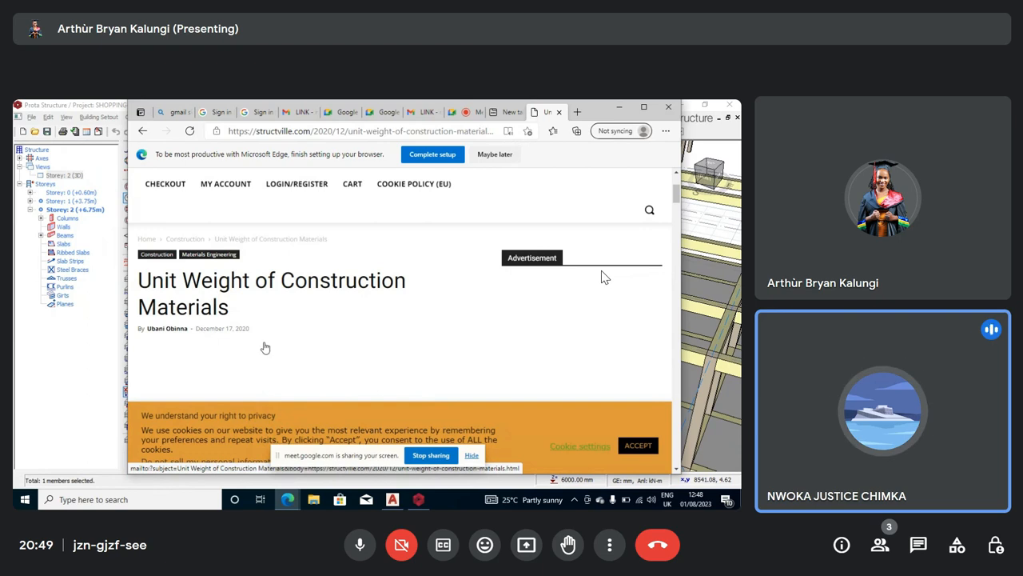
pyautogui.scroll(-3, 265, 347)
pyautogui.scroll(-1, 265, 348)
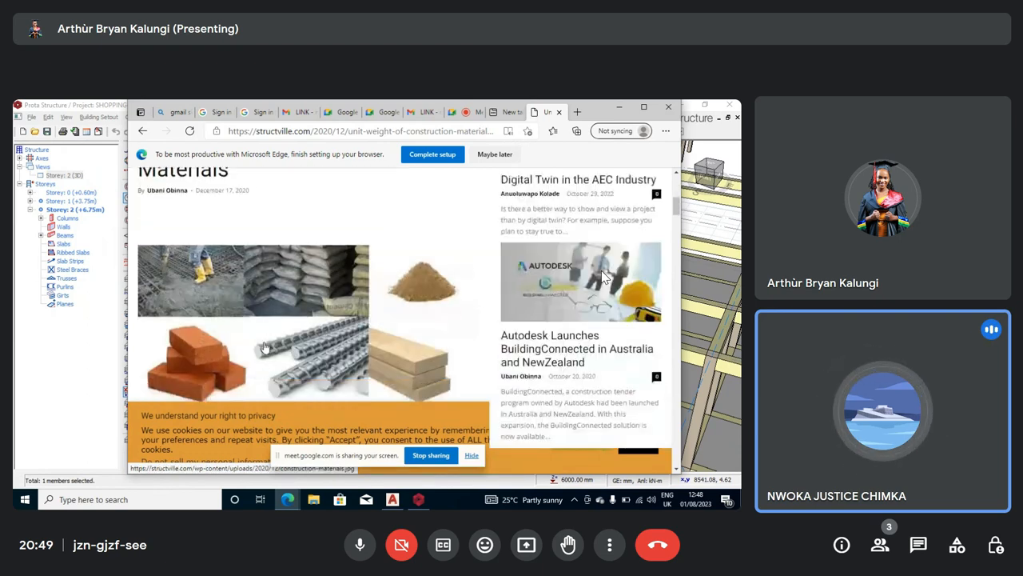
pyautogui.scroll(-1, 265, 347)
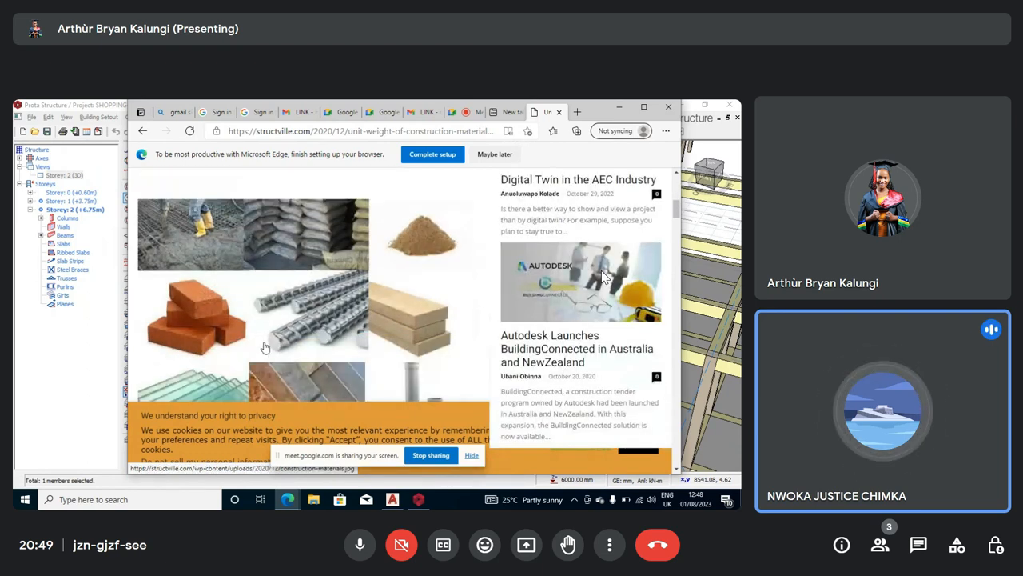
pyautogui.scroll(-5, 266, 348)
pyautogui.scroll(-3, 265, 348)
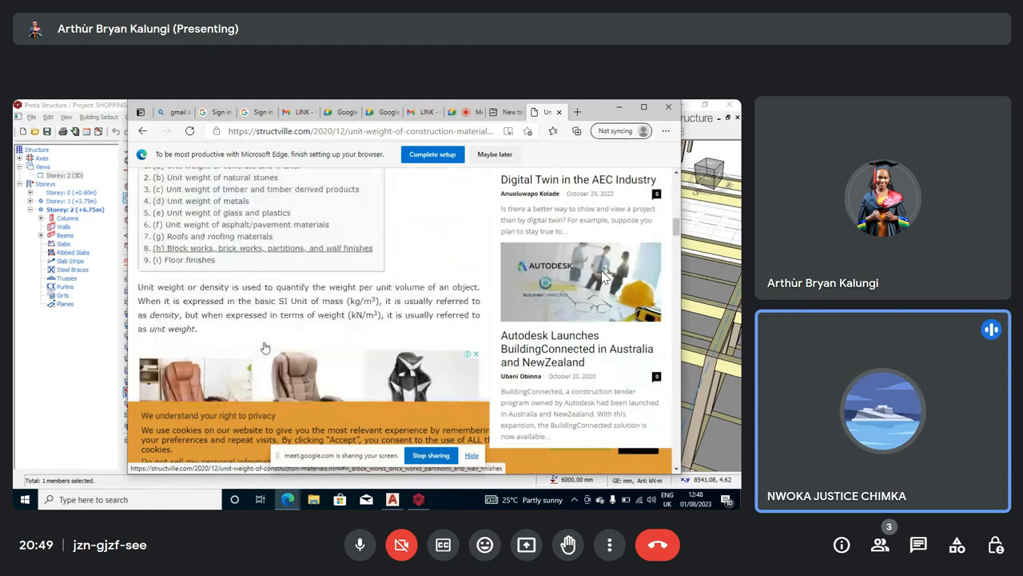
pyautogui.scroll(-4, 266, 348)
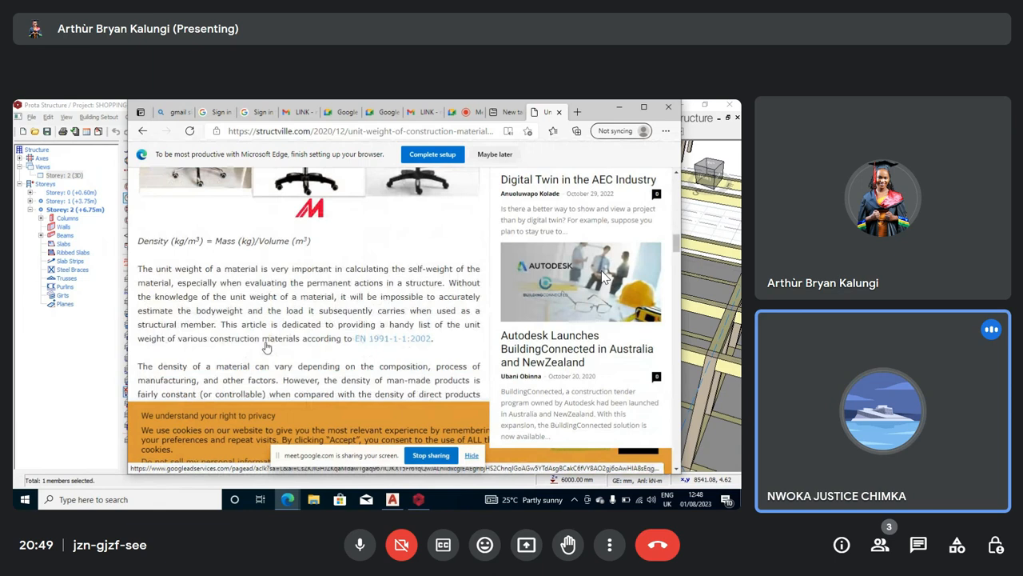
pyautogui.scroll(-10, 266, 348)
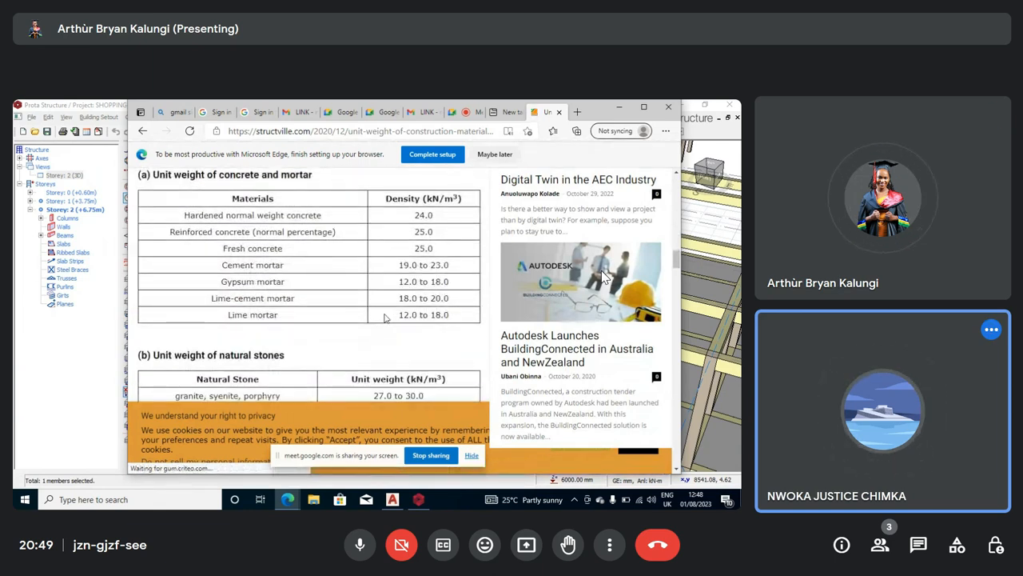
pyautogui.scroll(-1, 387, 318)
pyautogui.scroll(1, 384, 318)
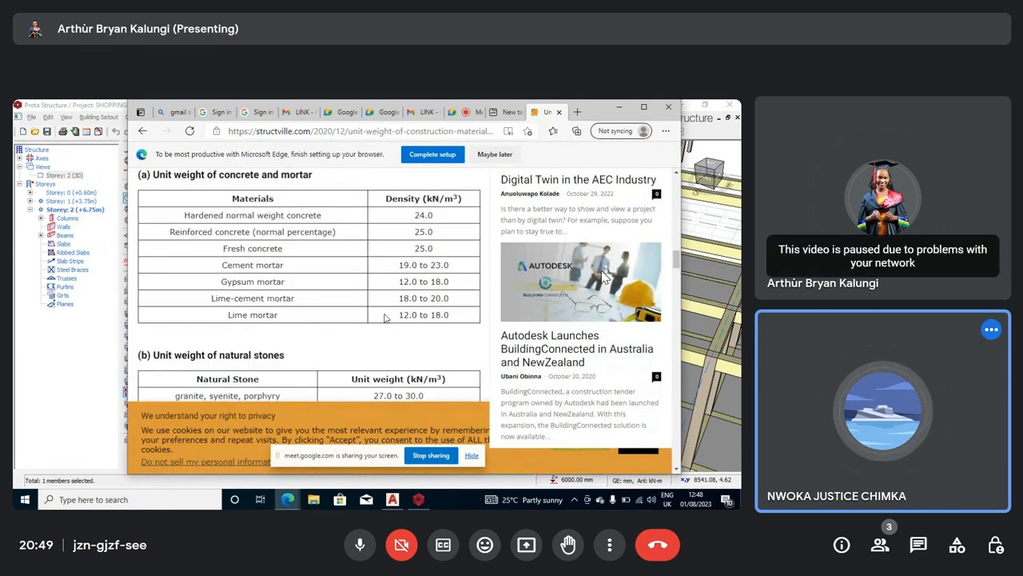
pyautogui.scroll(-1, 384, 318)
pyautogui.scroll(-3, 383, 318)
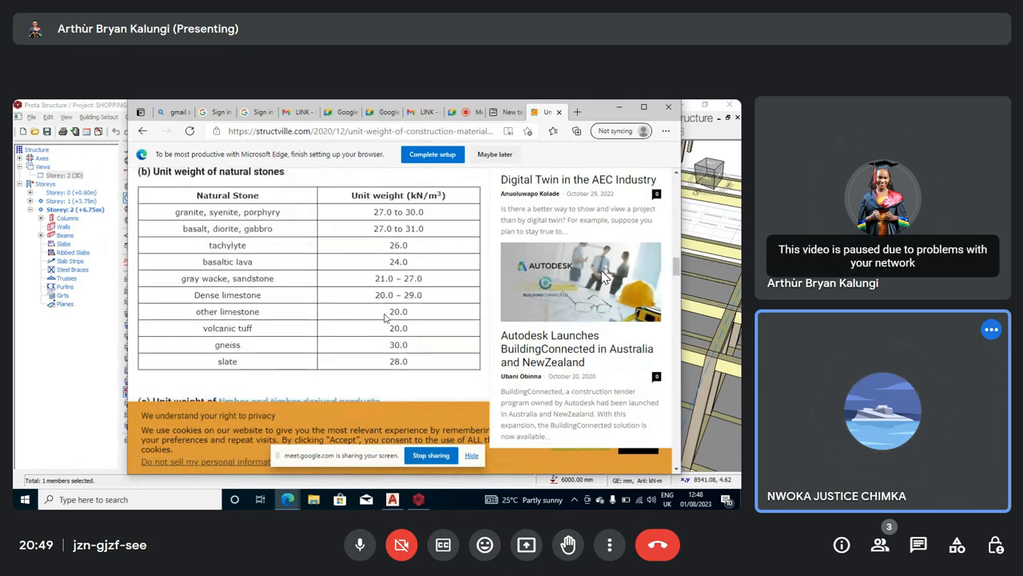
pyautogui.scroll(-1, 384, 319)
pyautogui.scroll(-4, 384, 318)
pyautogui.scroll(-3, 384, 318)
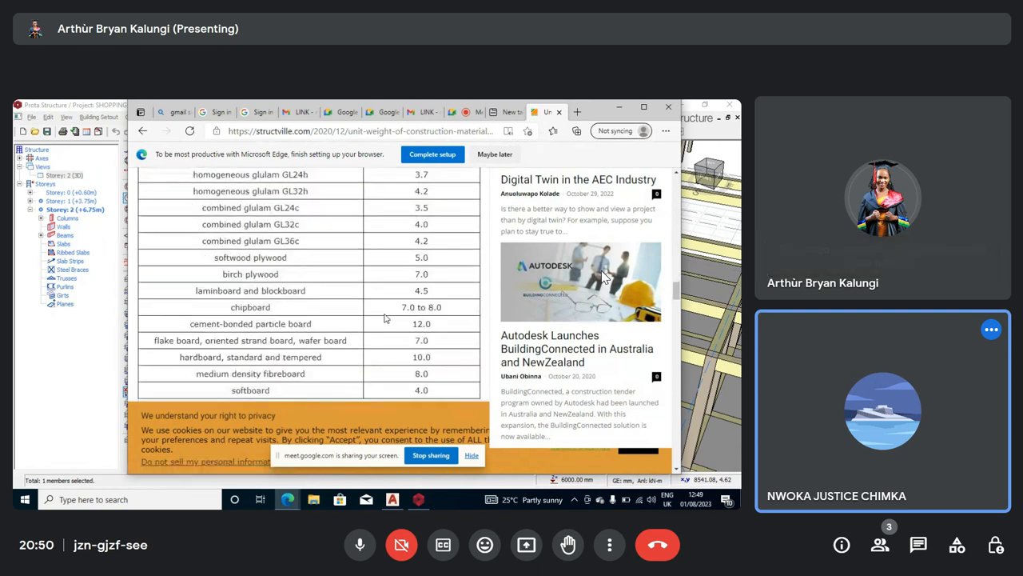
pyautogui.scroll(-3, 384, 319)
pyautogui.scroll(-1, 384, 318)
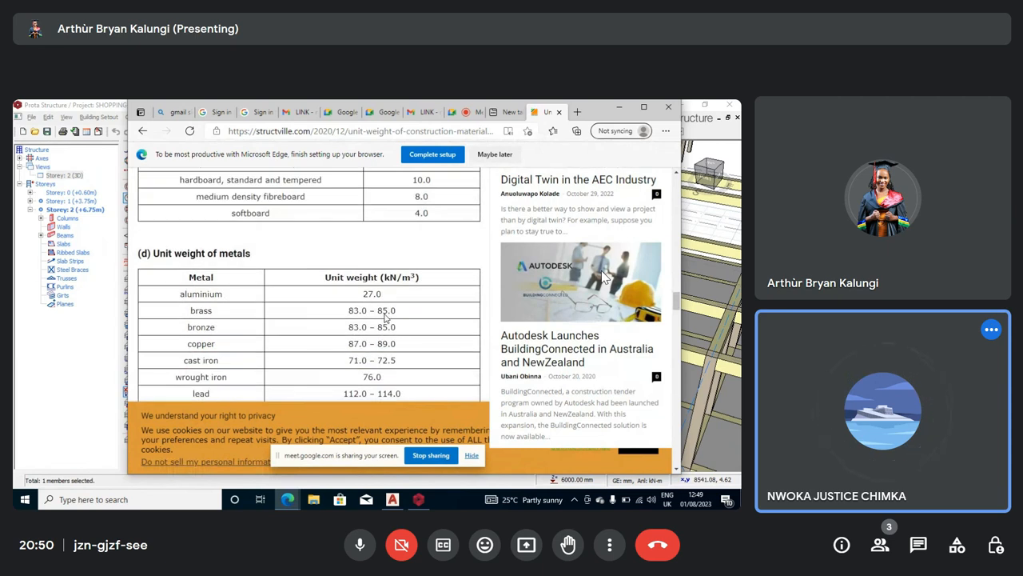
pyautogui.scroll(-1, 384, 318)
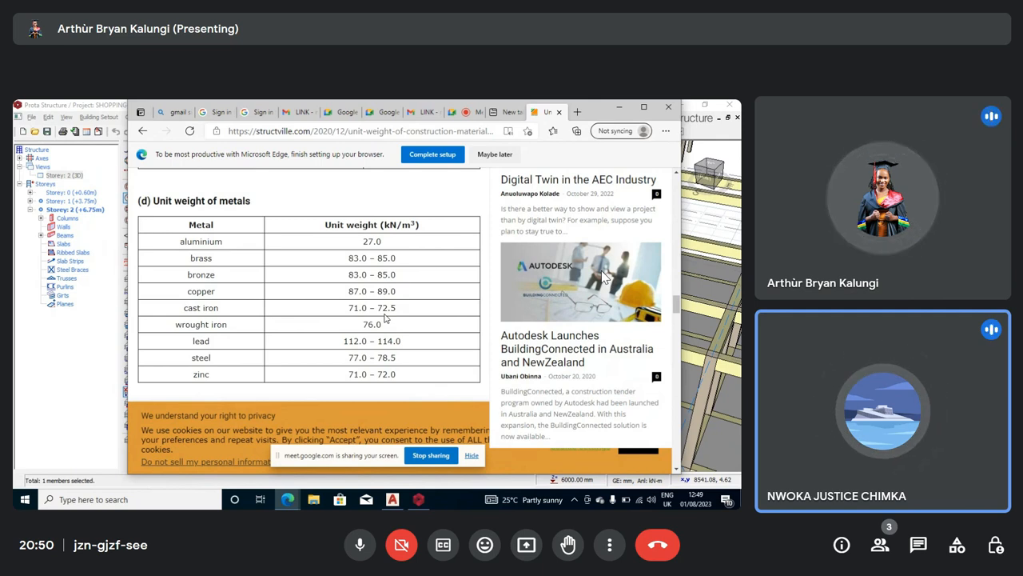
pyautogui.scroll(-3, 384, 317)
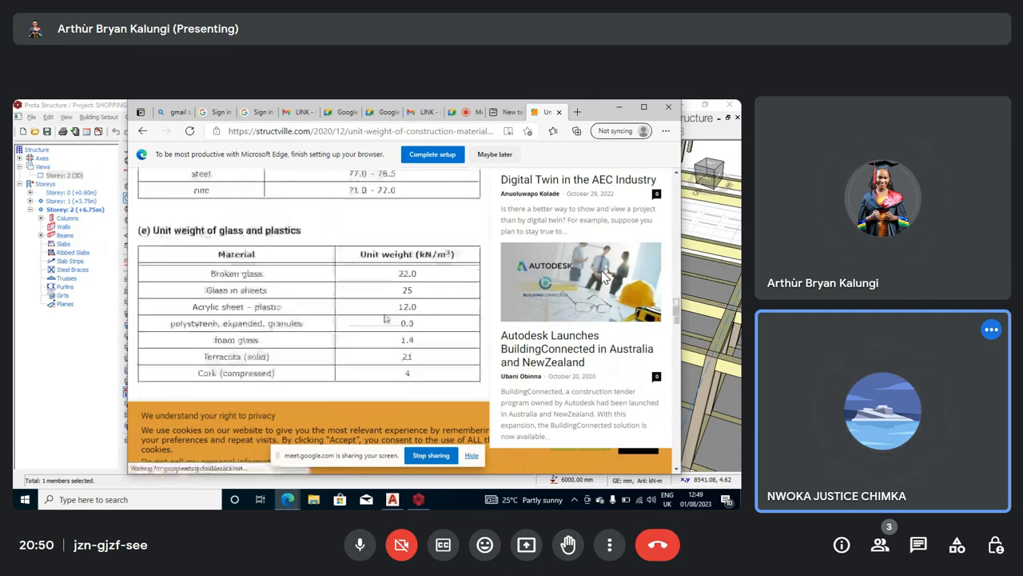
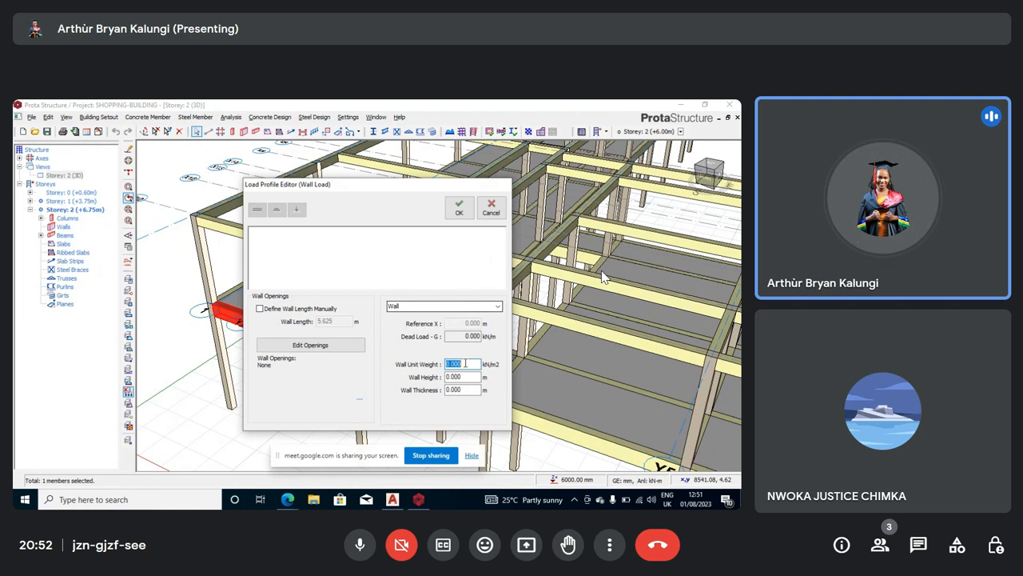
# Step: Set the wall unit weight to 3.47 kN/m2 and the wall height to 2.7 m for beam 1B10's wall load
pyautogui.press('BackSpace')
pyautogui.write('3')
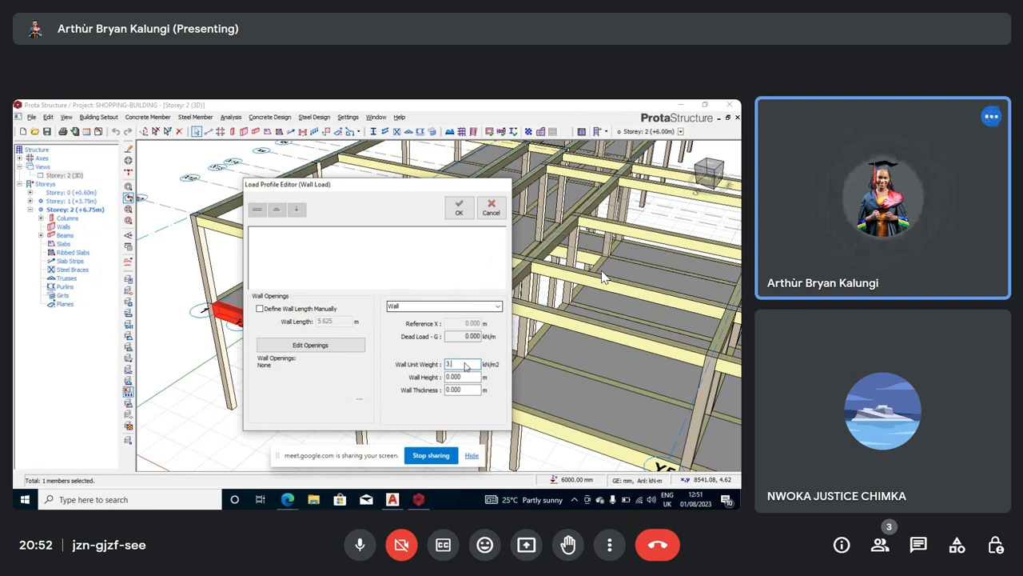
pyautogui.write('.47')
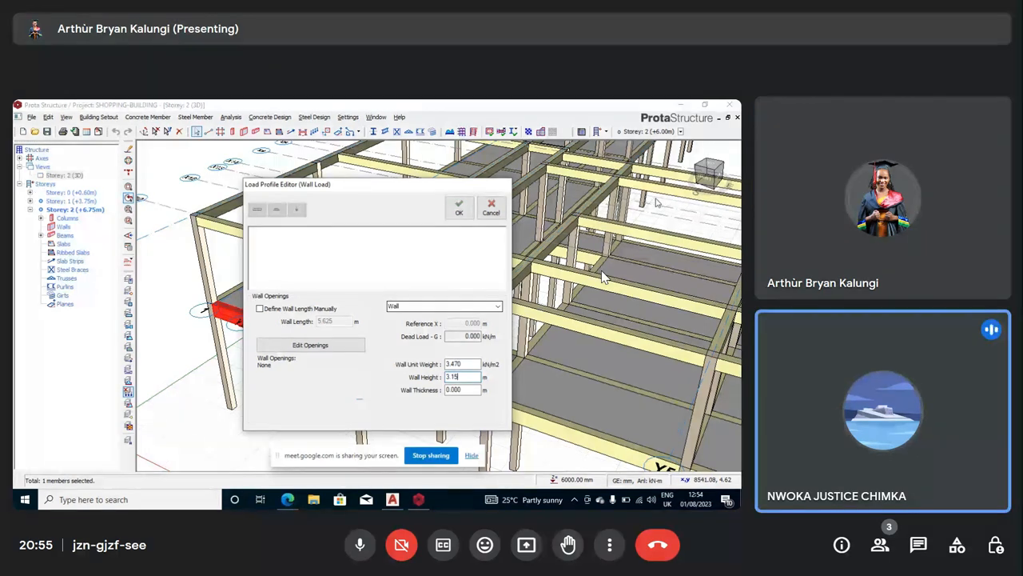
pyautogui.press('BackSpace')
pyautogui.press('BackSpace')
pyautogui.press('BackSpace')
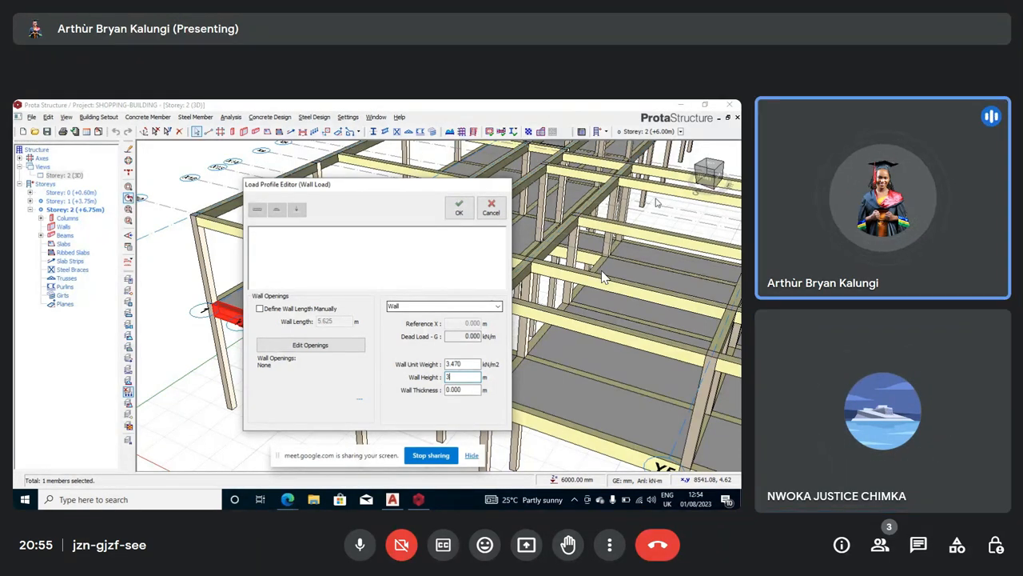
pyautogui.press('BackSpace')
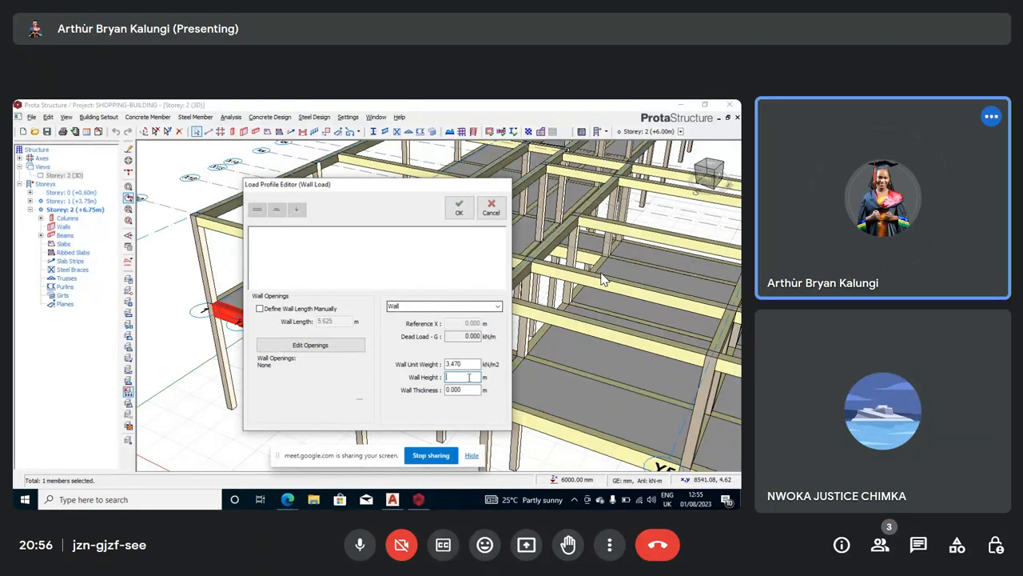
pyautogui.write('2')
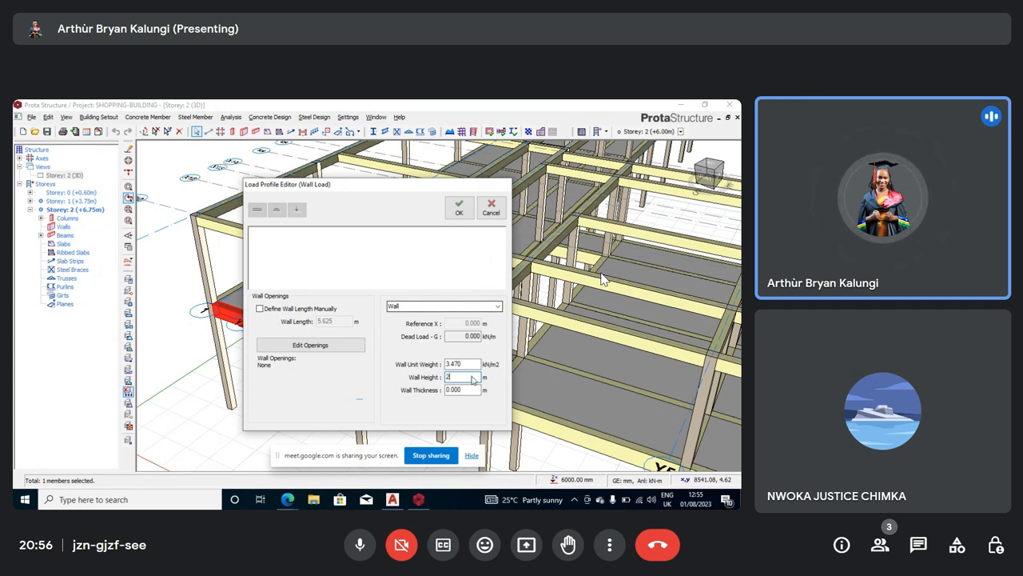
pyautogui.write('.7')
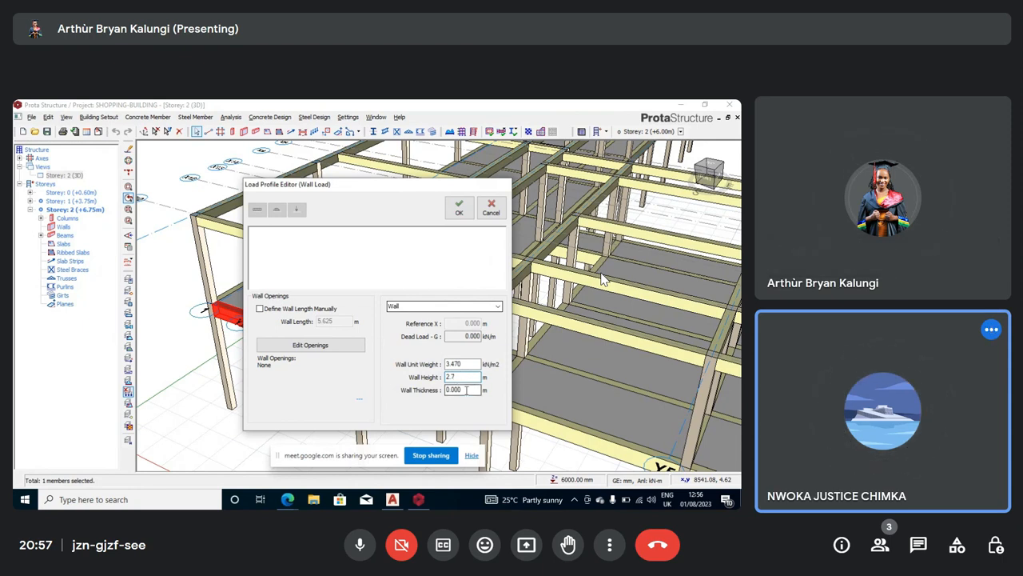
# Step: Confirm beam 1B10's wall load with a wall thickness of 0.225 m and copy that beam wall load
pyautogui.click(466, 390)
pyautogui.press('BackSpace')
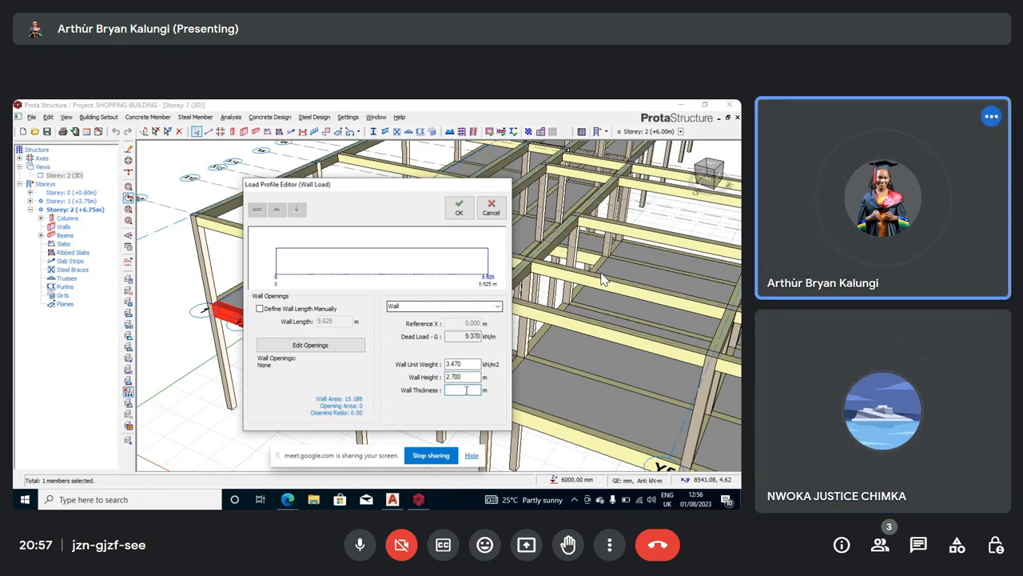
pyautogui.write('0.225')
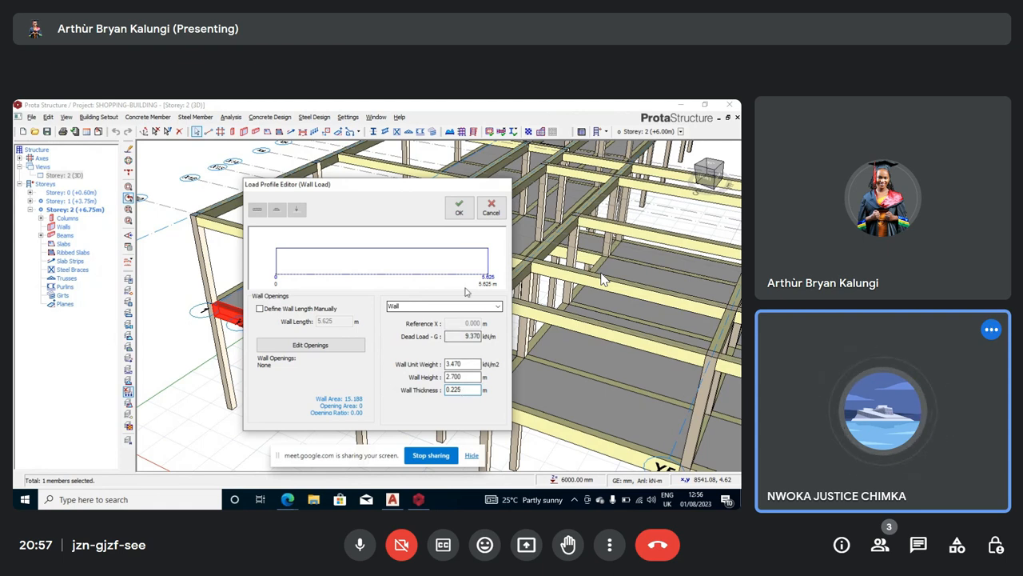
pyautogui.click(454, 215)
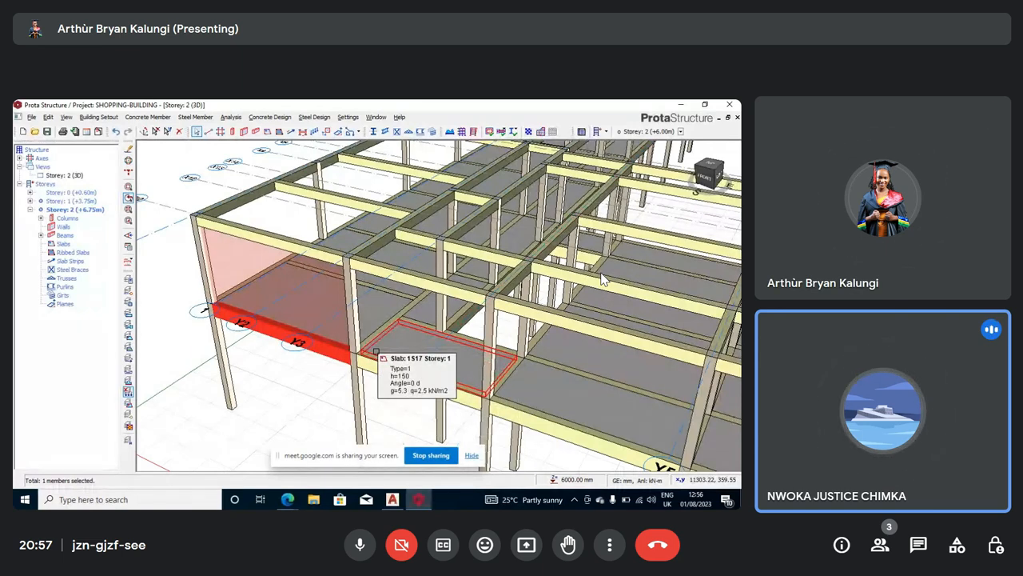
pyautogui.rightClick(317, 342)
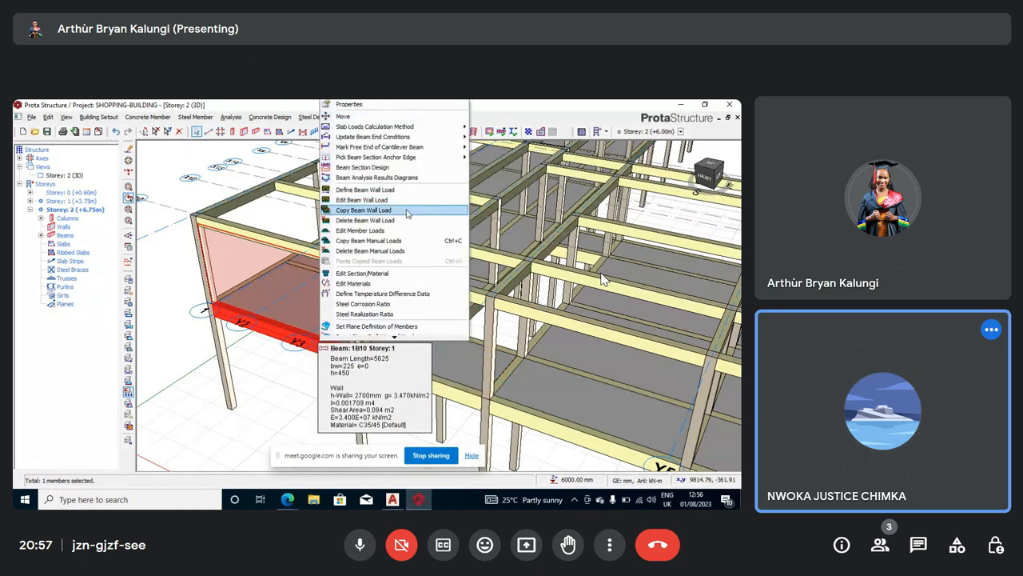
pyautogui.click(406, 210)
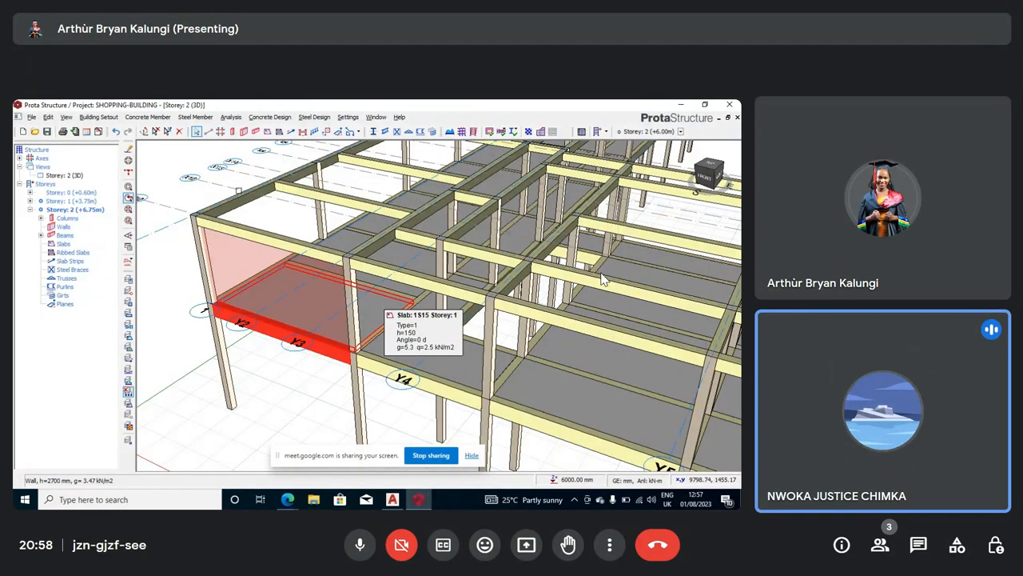
pyautogui.click(65, 235)
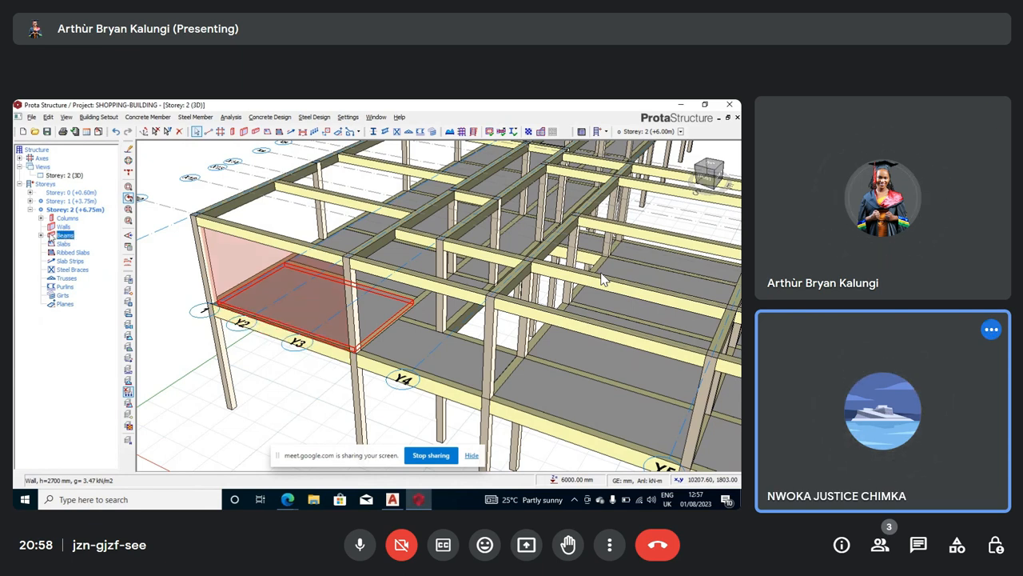
pyautogui.click(41, 235)
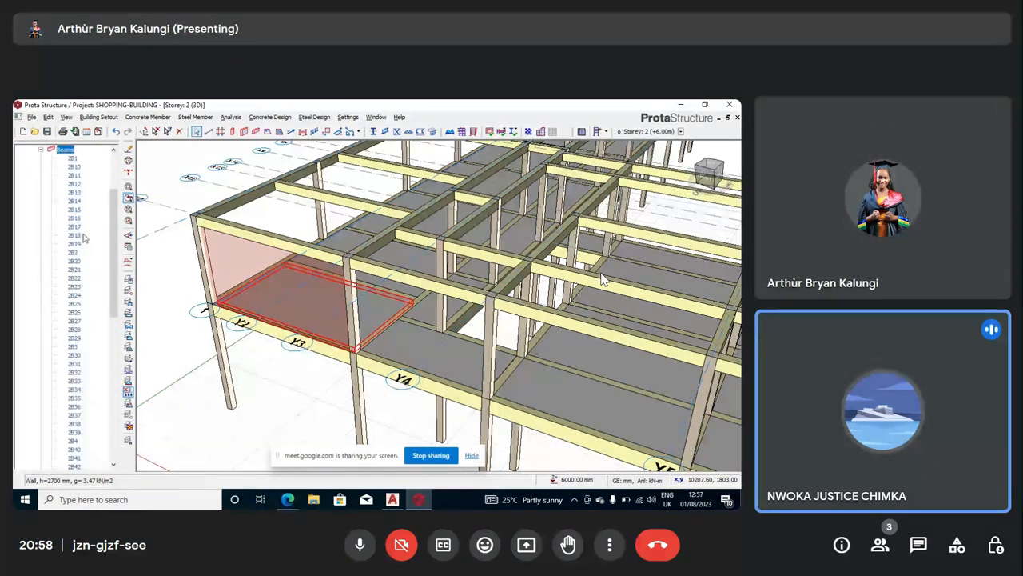
pyautogui.doubleClick(74, 159)
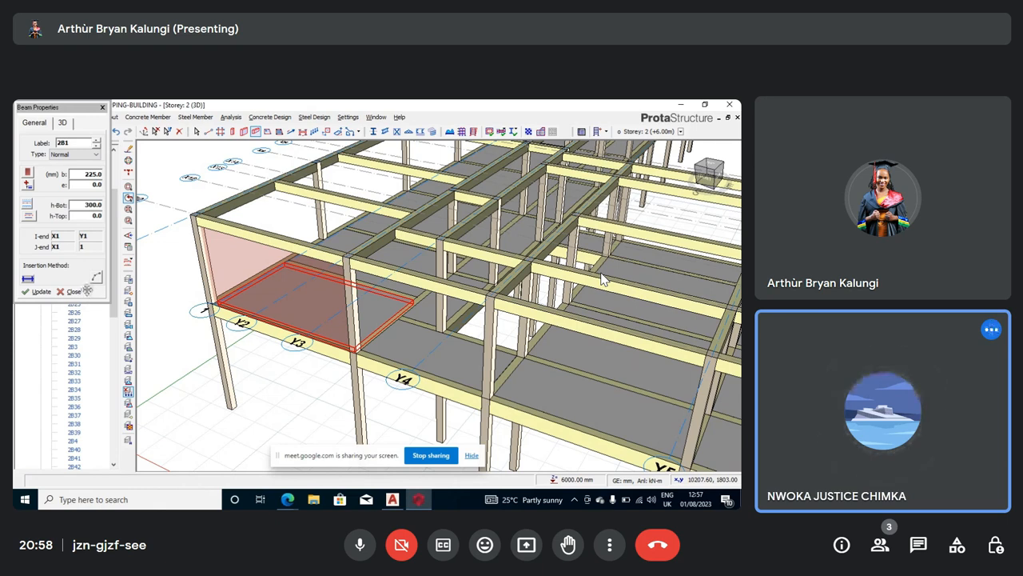
pyautogui.click(76, 292)
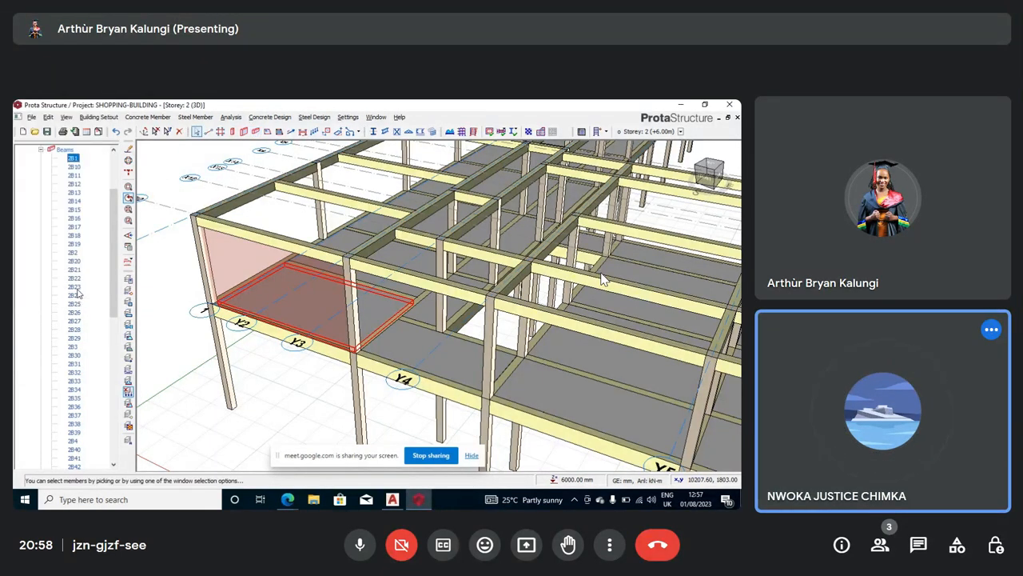
pyautogui.click(73, 286)
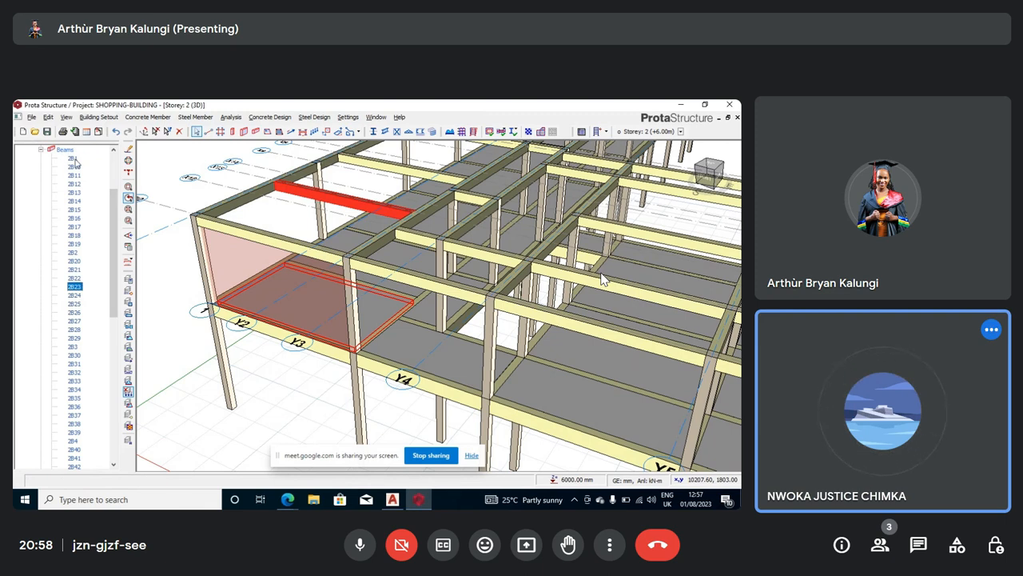
pyautogui.click(76, 159)
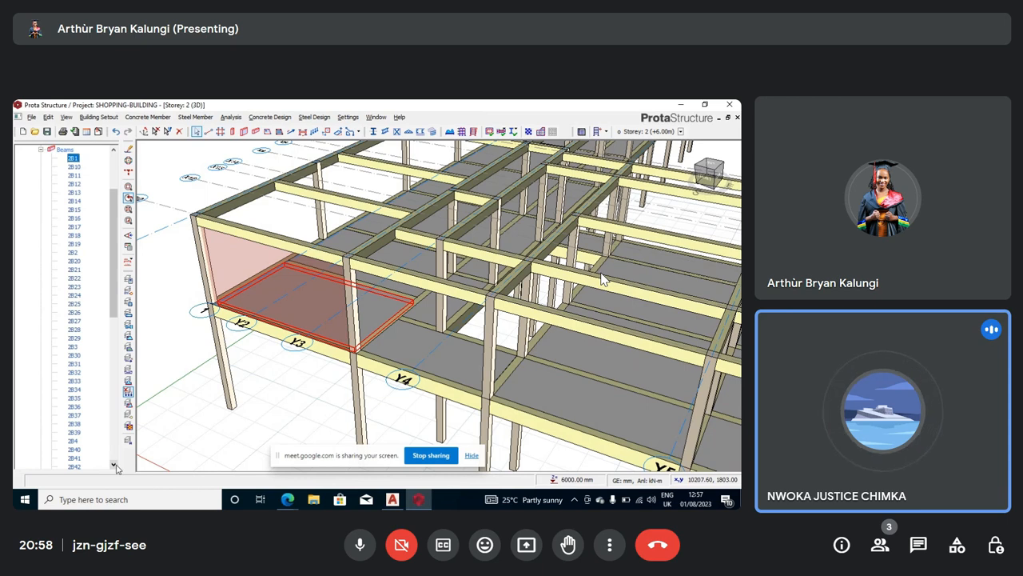
pyautogui.click(168, 261)
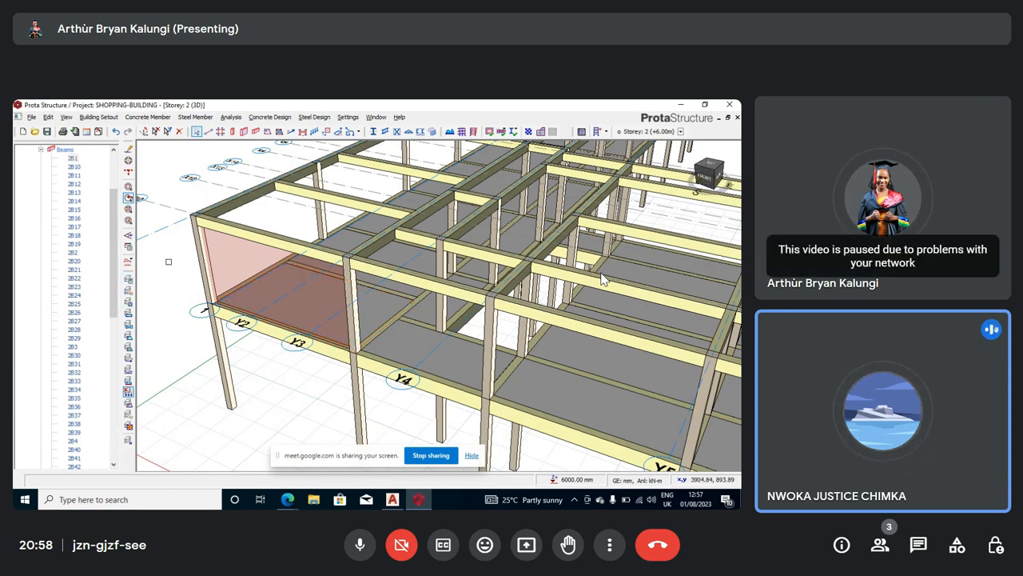
# Step: Make Storey 1 the active storey
pyautogui.moveTo(114, 227); pyautogui.dragTo(115, 191)
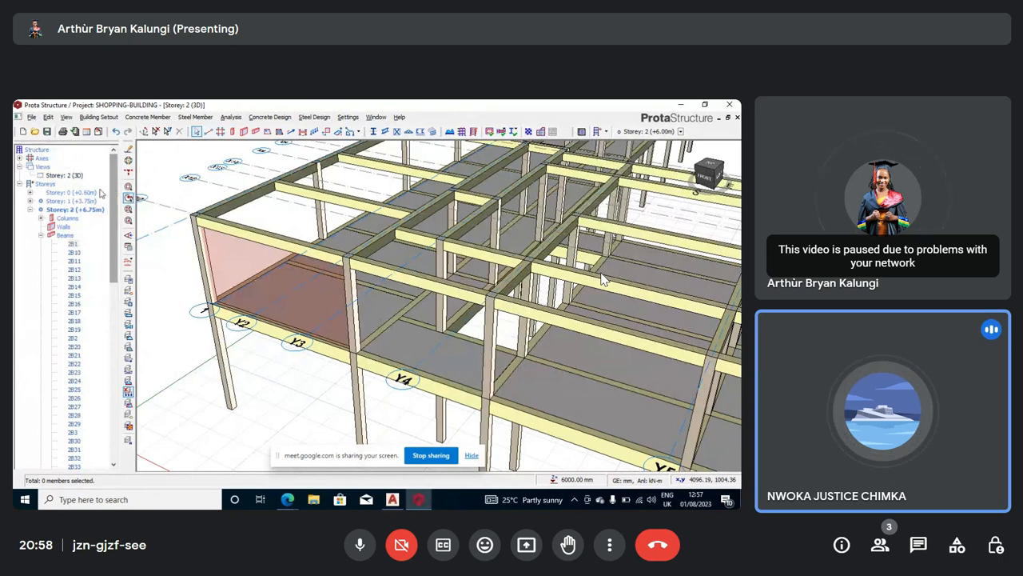
pyautogui.click(75, 201)
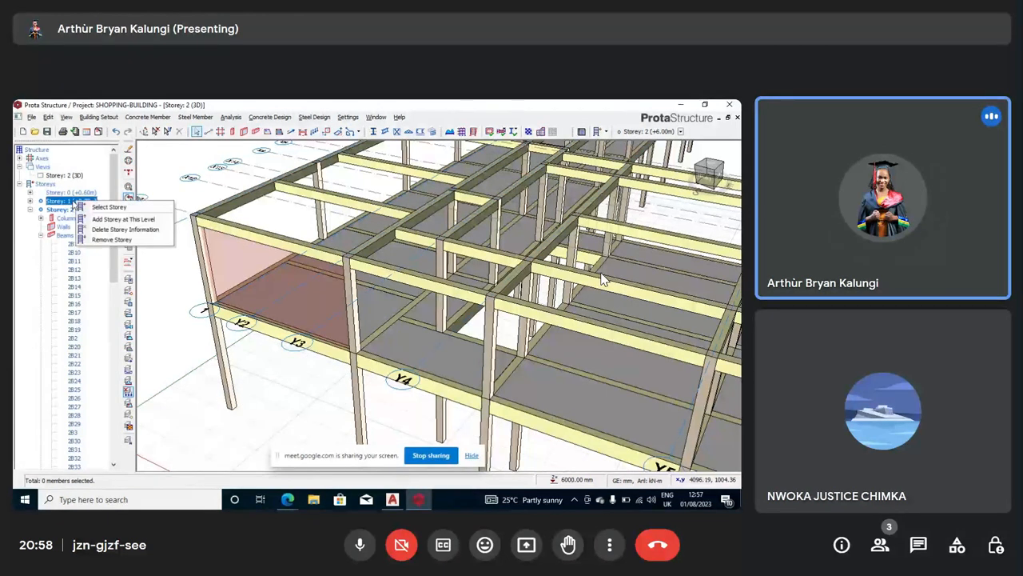
pyautogui.click(141, 207)
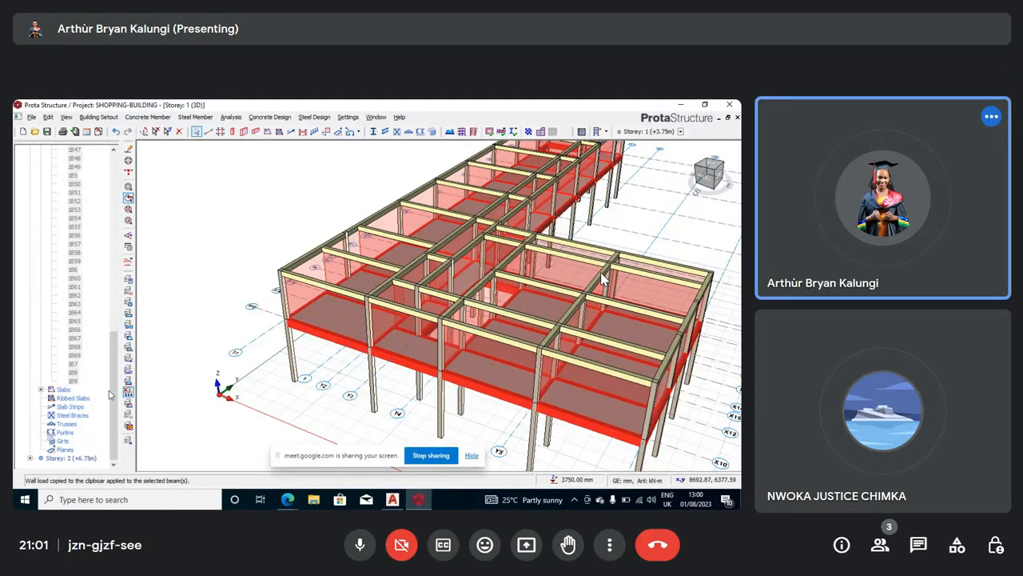
# Step: Switch the Storey 1 view from 3D to plan
pyautogui.moveTo(110, 394); pyautogui.dragTo(90, 194)
pyautogui.click(80, 175)
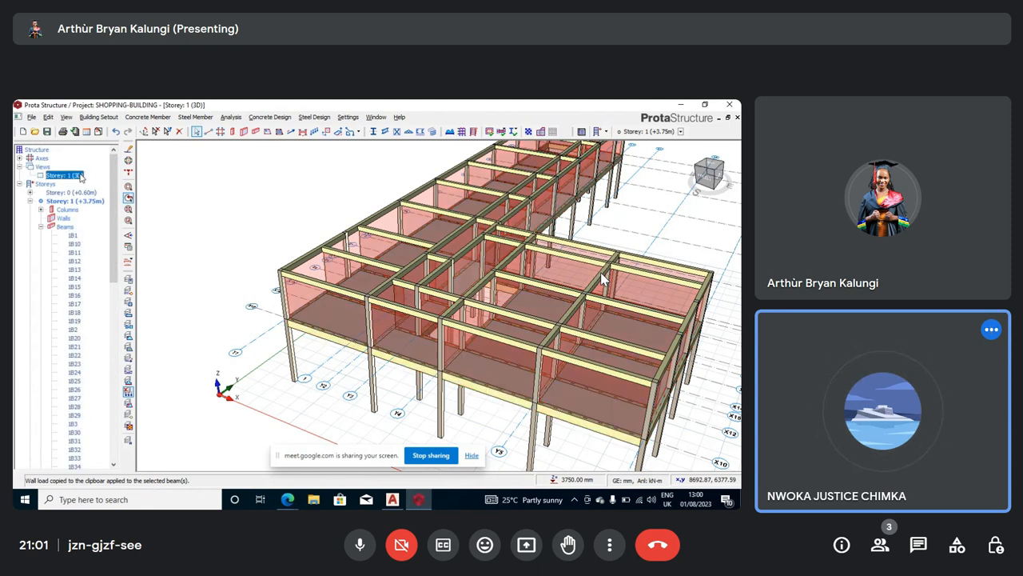
pyautogui.rightClick(81, 176)
pyautogui.click(106, 182)
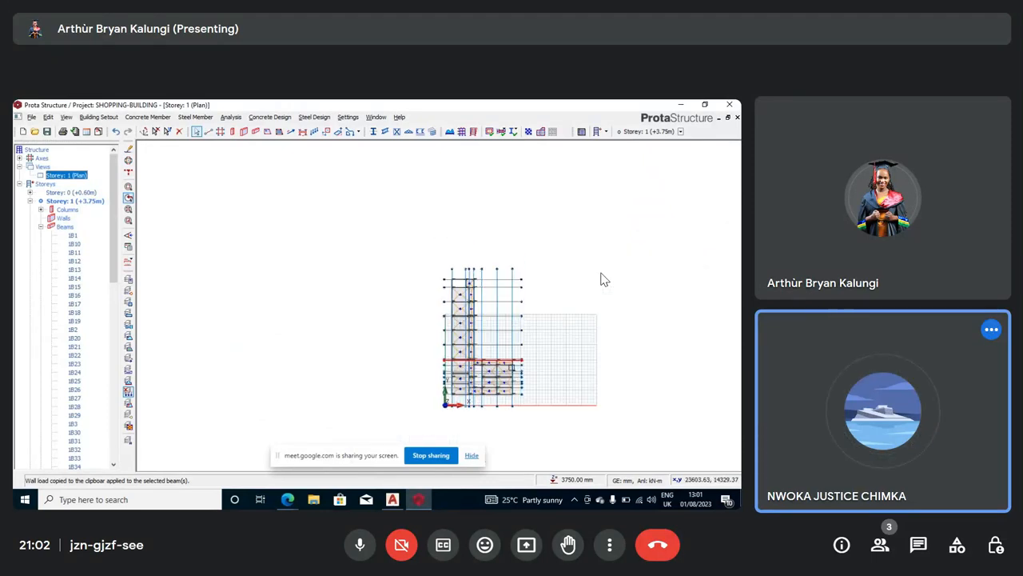
# Step: Locate beam 1B1 in the Storey 1 plan and examine the wall load data of the adjacent beam on axis X1
pyautogui.scroll(3, 603, 279)
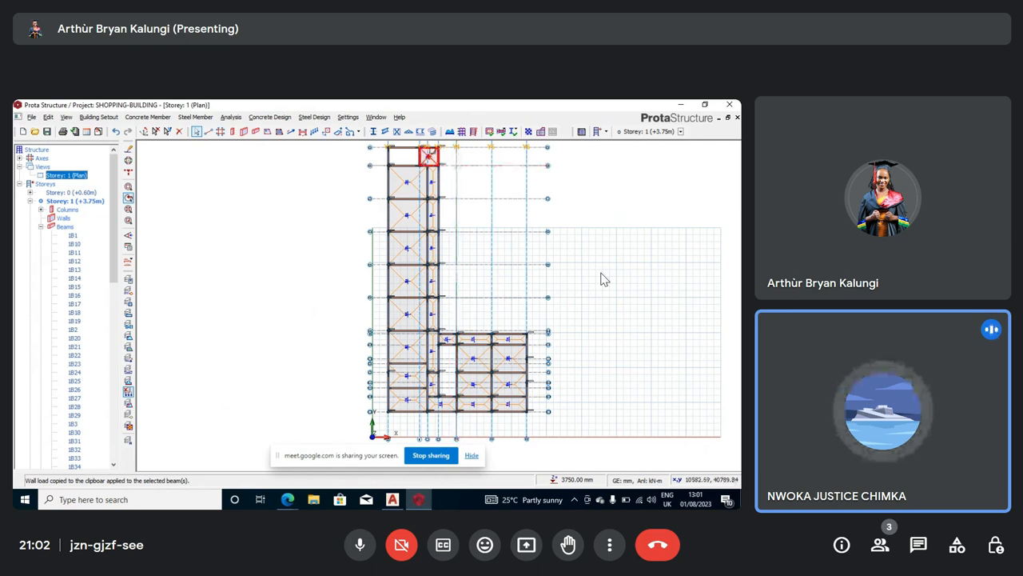
pyautogui.scroll(5, 604, 279)
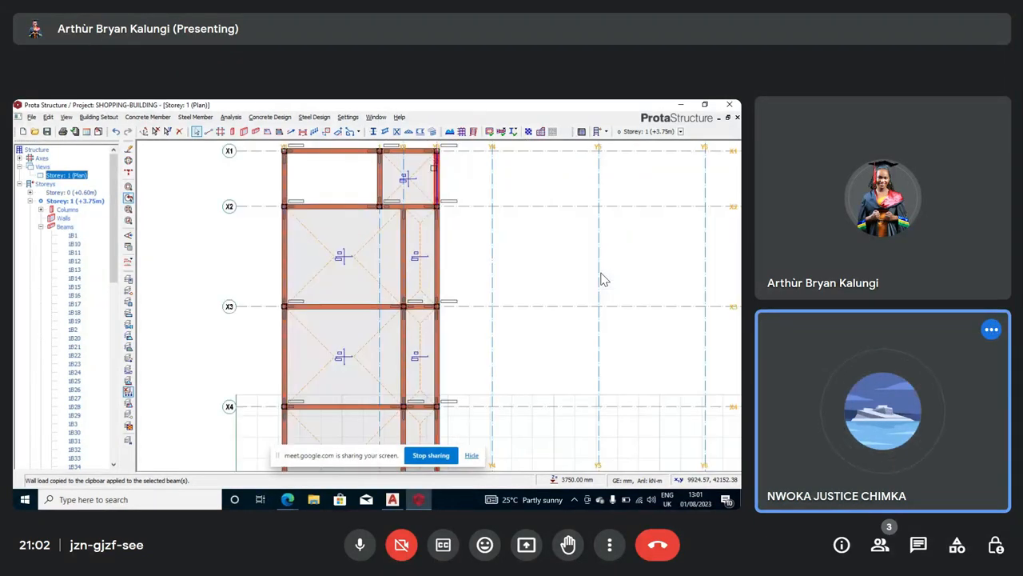
pyautogui.scroll(3, 433, 167)
pyautogui.scroll(-3, 412, 209)
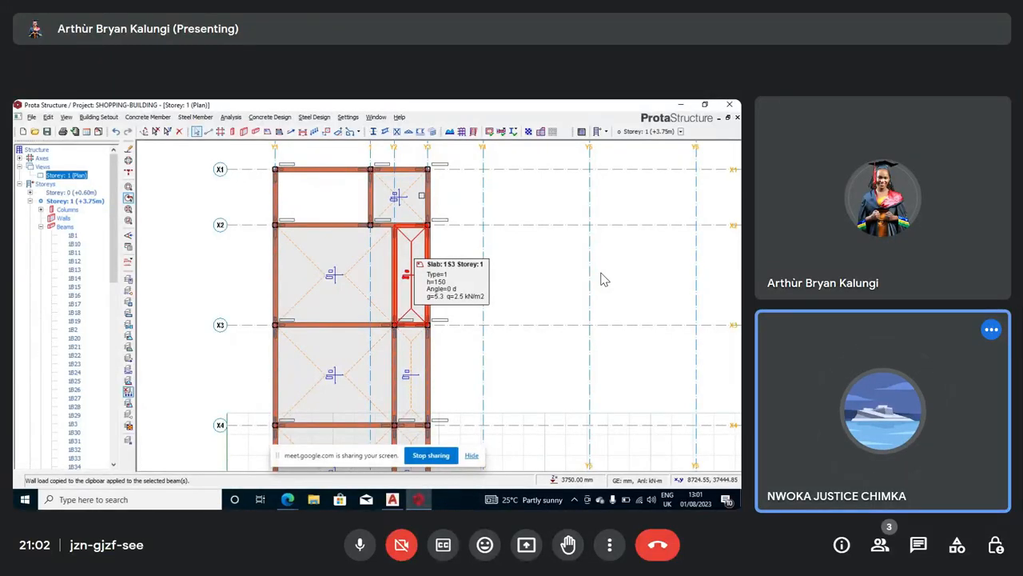
pyautogui.click(73, 235)
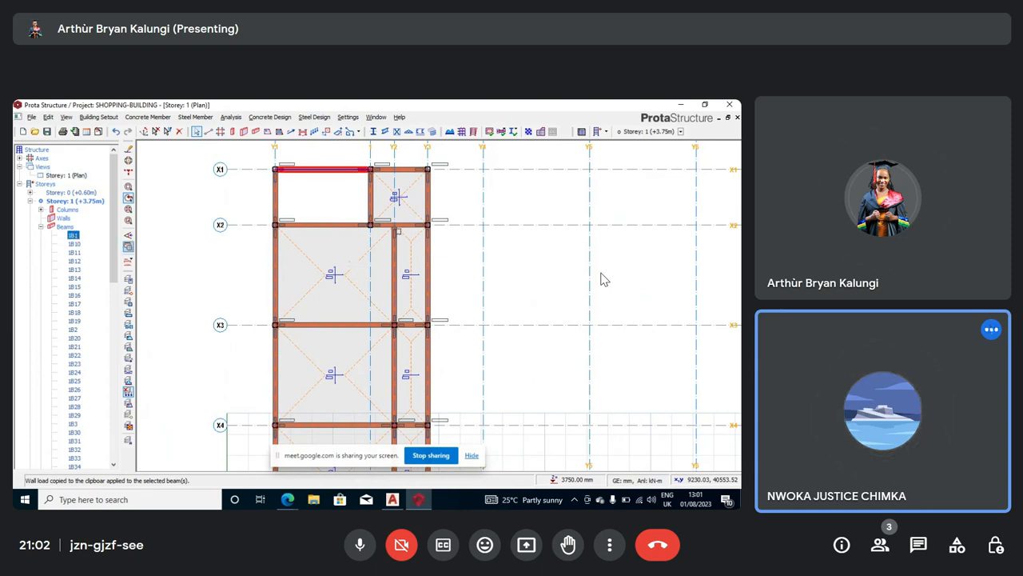
pyautogui.moveTo(399, 169)
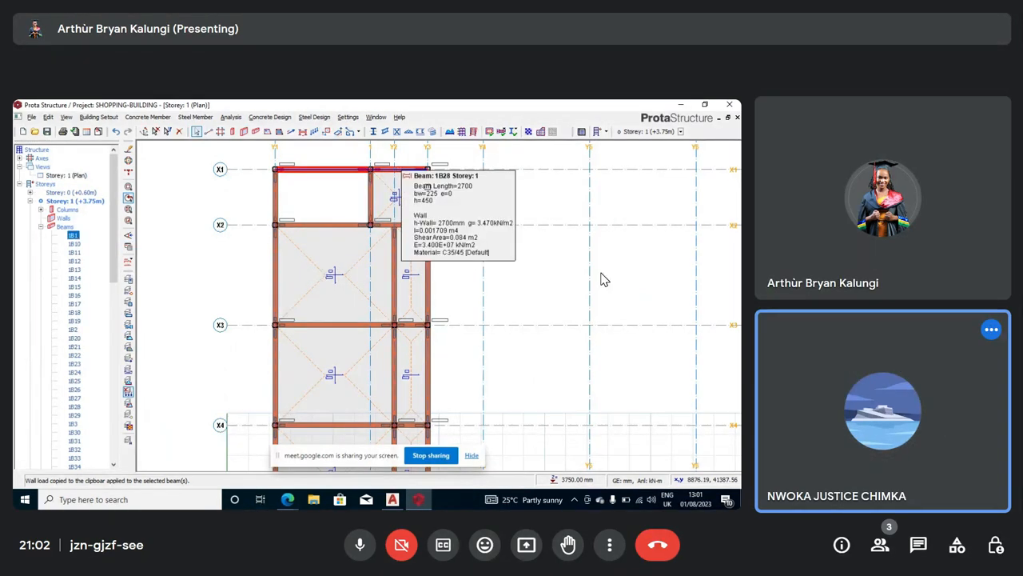
# Step: Delete the wall loads from the nine beams along axis Y3 between X1 and X7 and along axis A
pyautogui.click(508, 285)
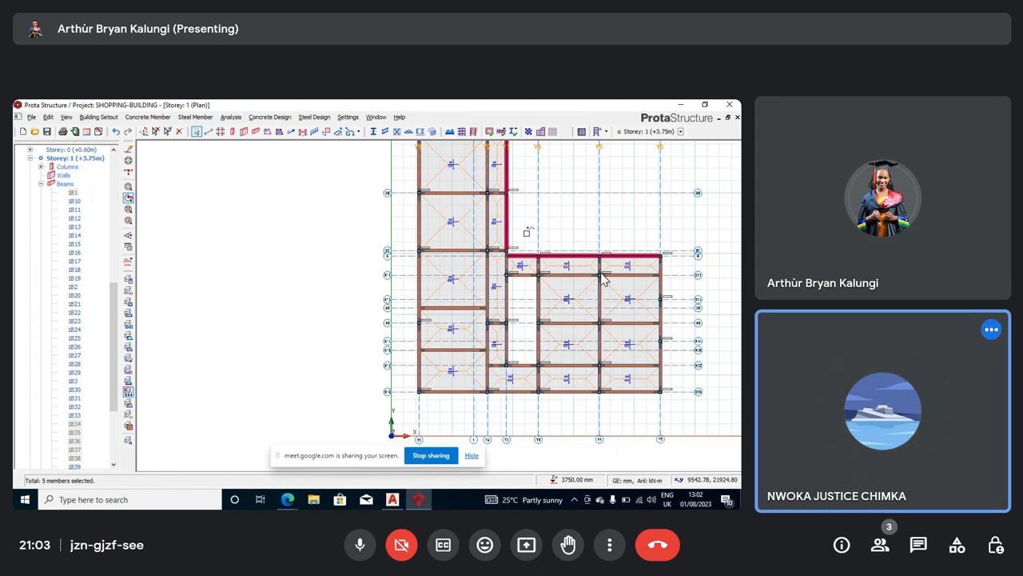
pyautogui.rightClick(604, 279)
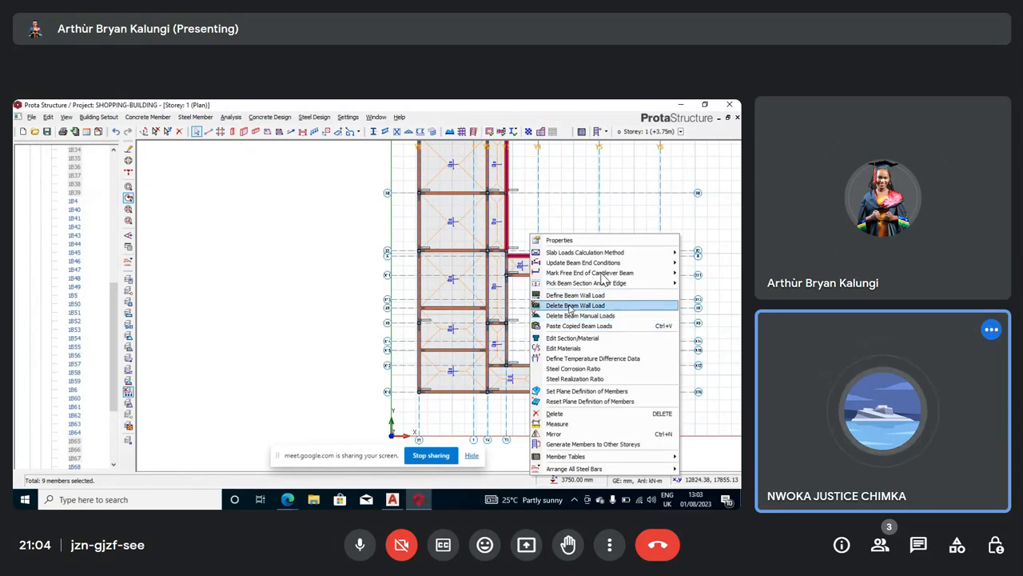
pyautogui.click(570, 309)
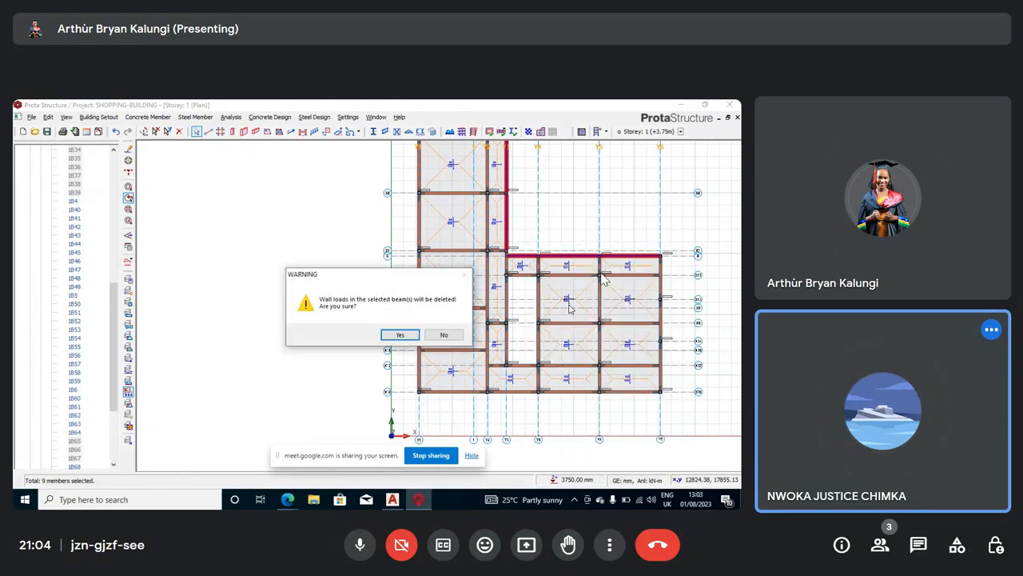
pyautogui.click(393, 335)
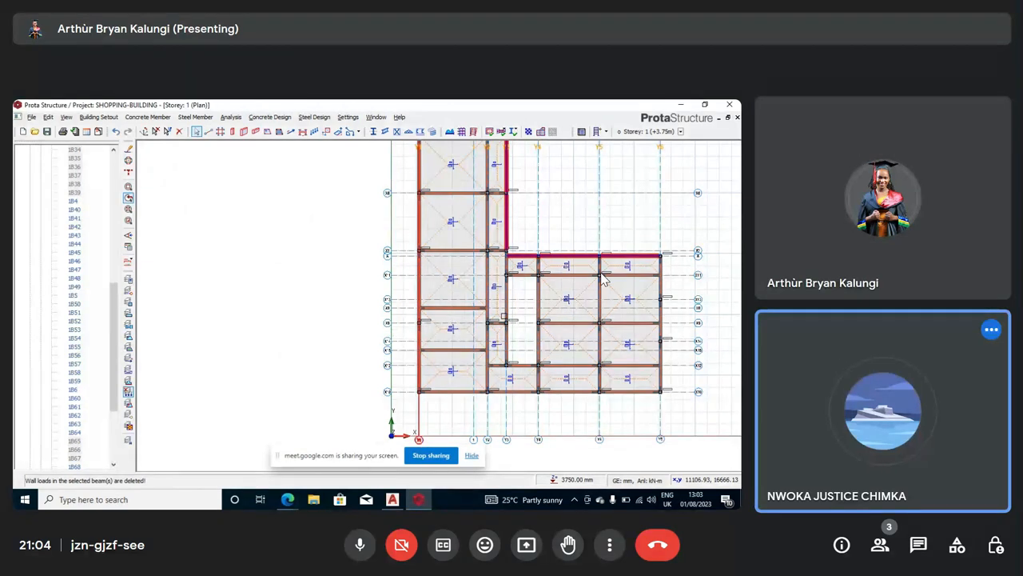
# Step: Examine the remaining beam wall loads in the Storey 1 plan, including beams 1B42 and 1B26
pyautogui.scroll(2, 603, 278)
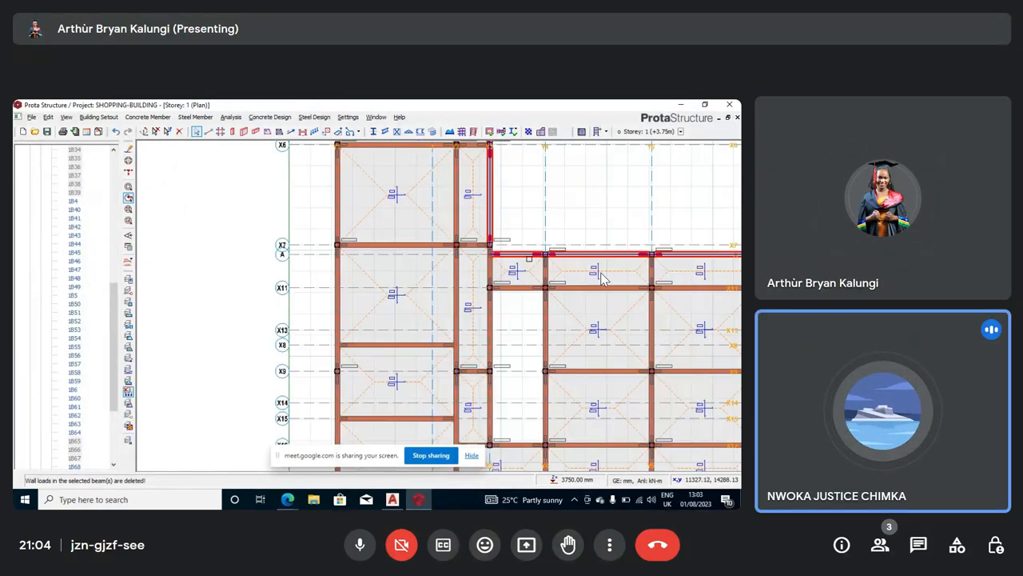
pyautogui.scroll(-3, 603, 278)
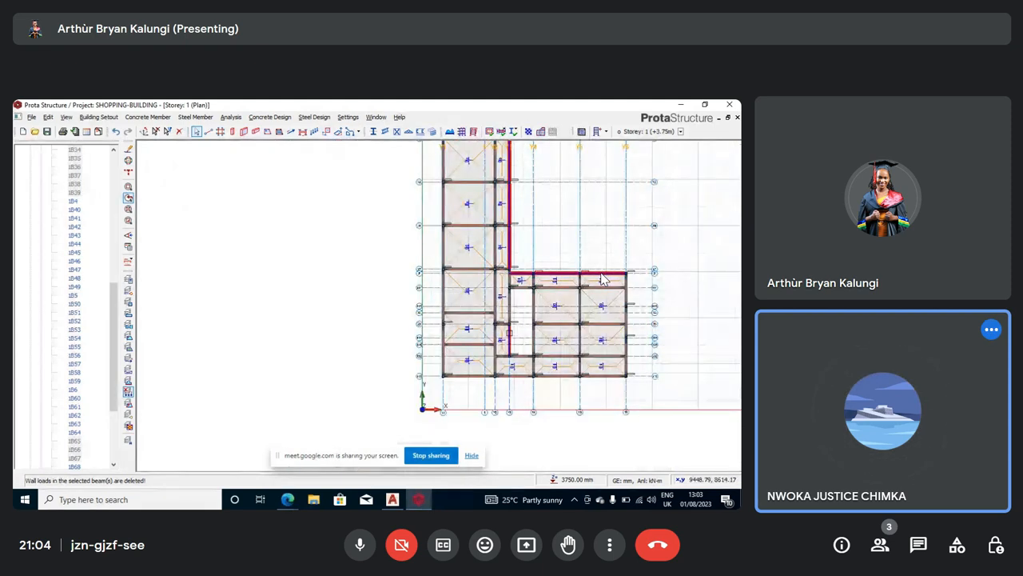
pyautogui.moveTo(603, 278)
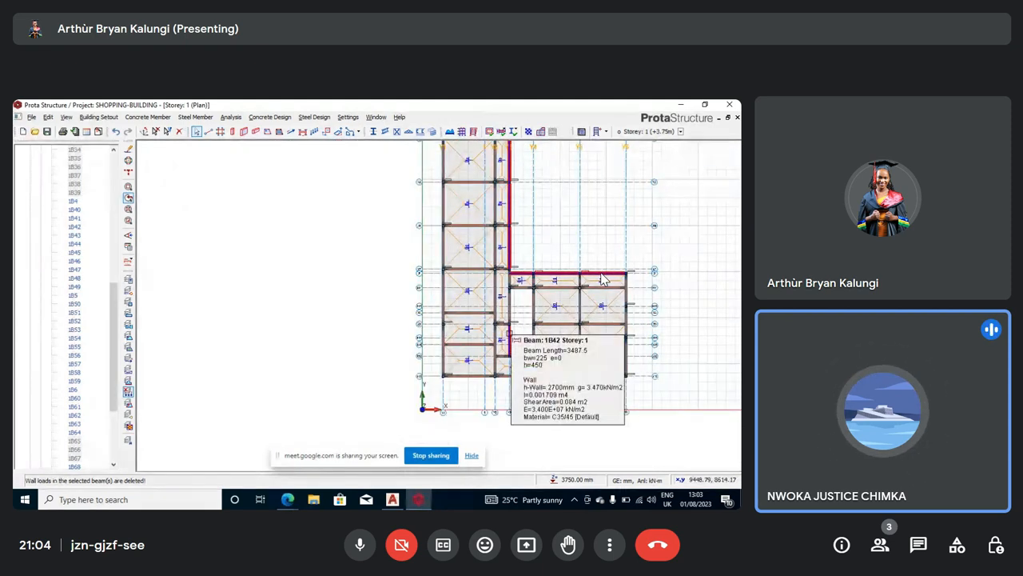
pyautogui.scroll(-1, 604, 278)
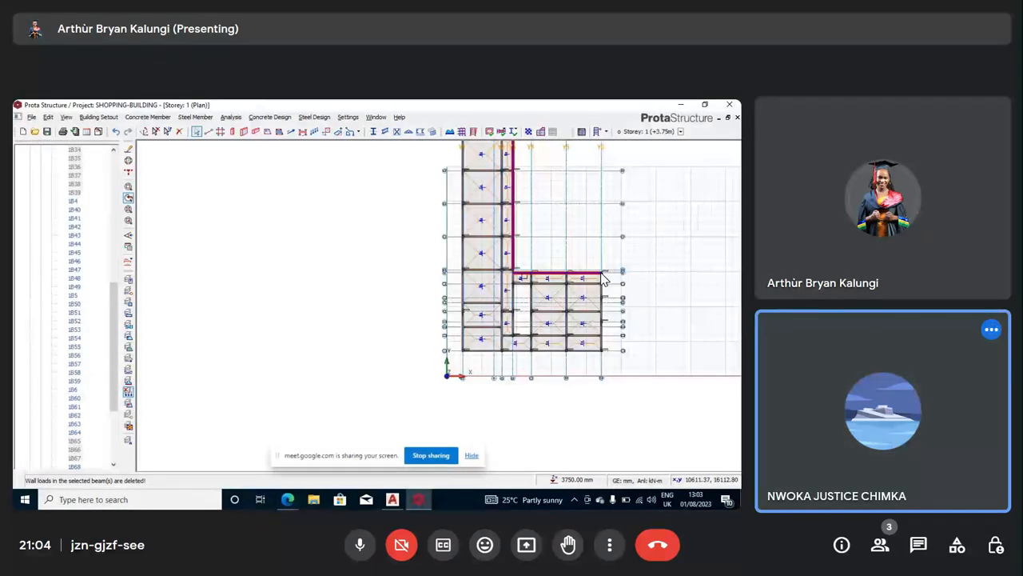
pyautogui.scroll(2, 603, 278)
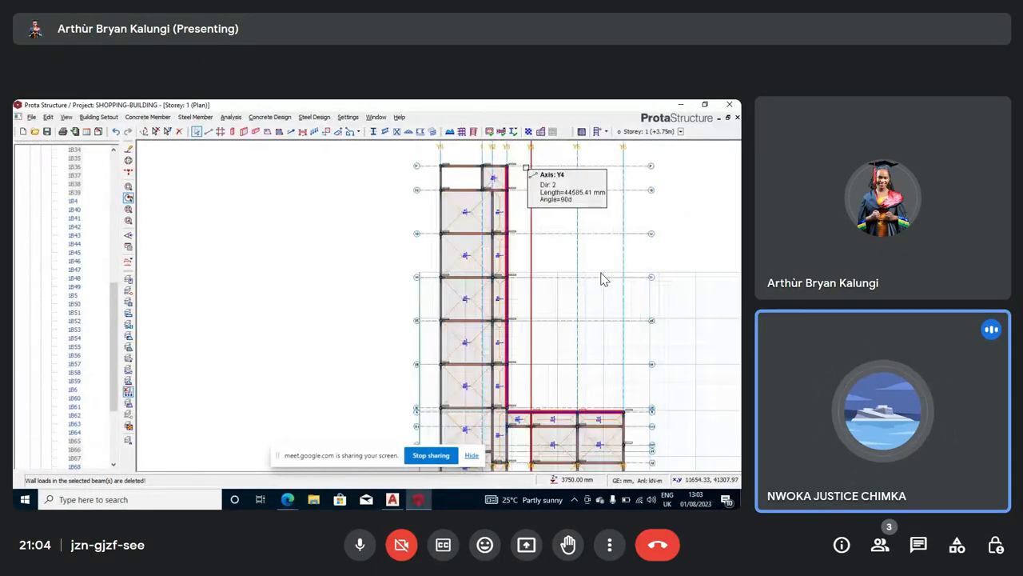
pyautogui.scroll(2, 604, 278)
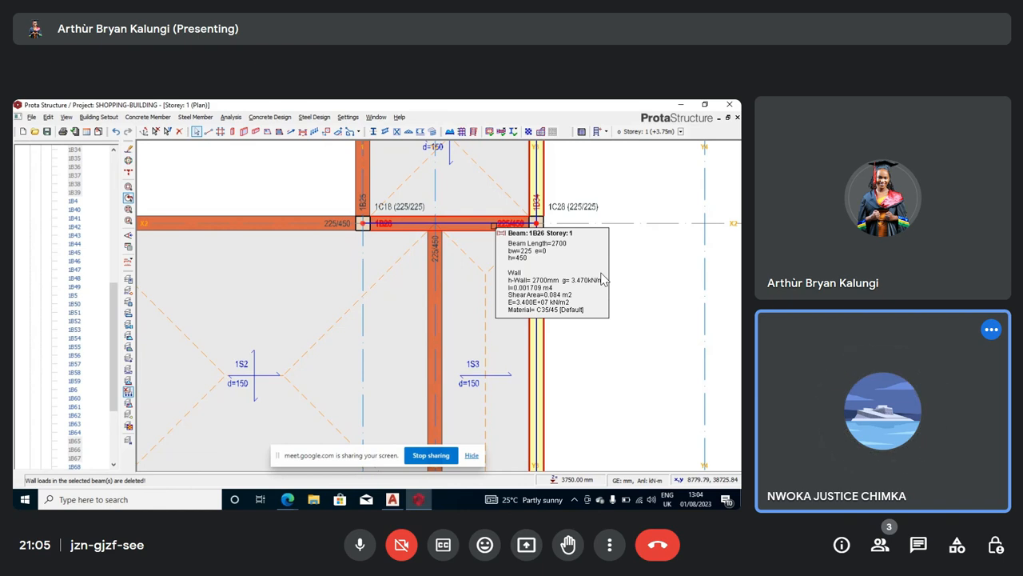
# Step: Select the short cross beams between axes Y2 and Y3 on axes X3 and X4
pyautogui.scroll(-3, 604, 279)
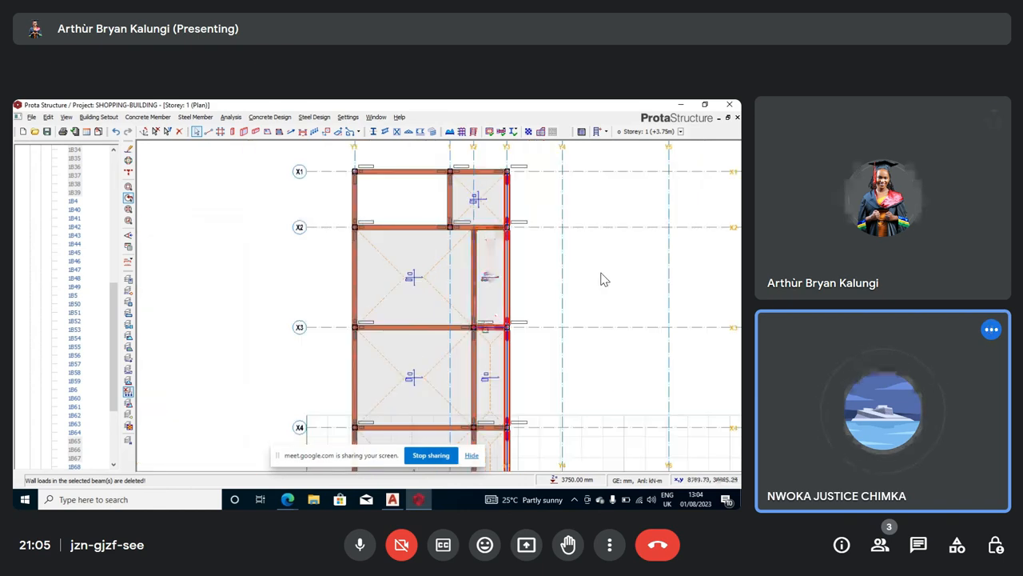
pyautogui.scroll(3, 604, 279)
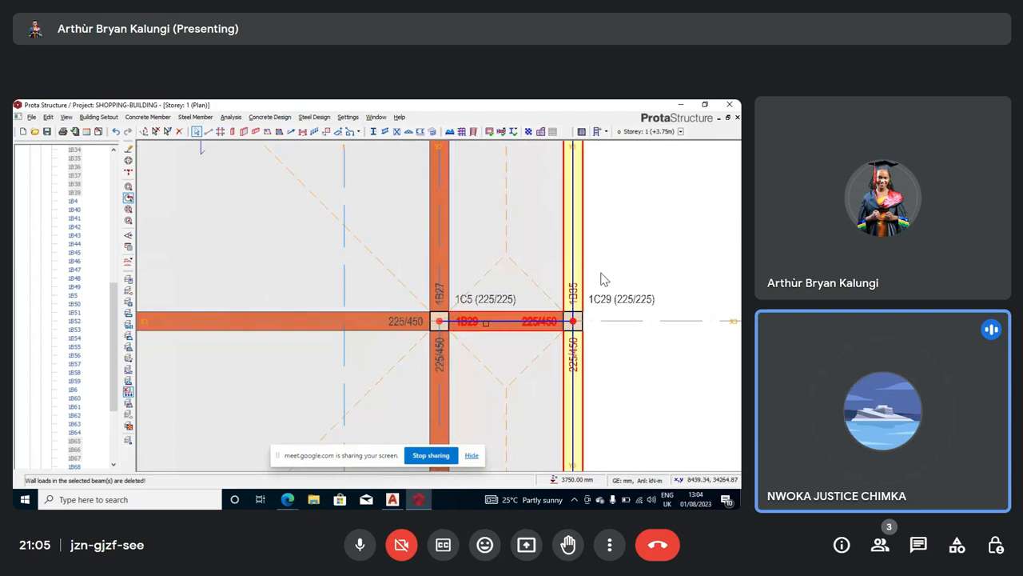
pyautogui.click(485, 323)
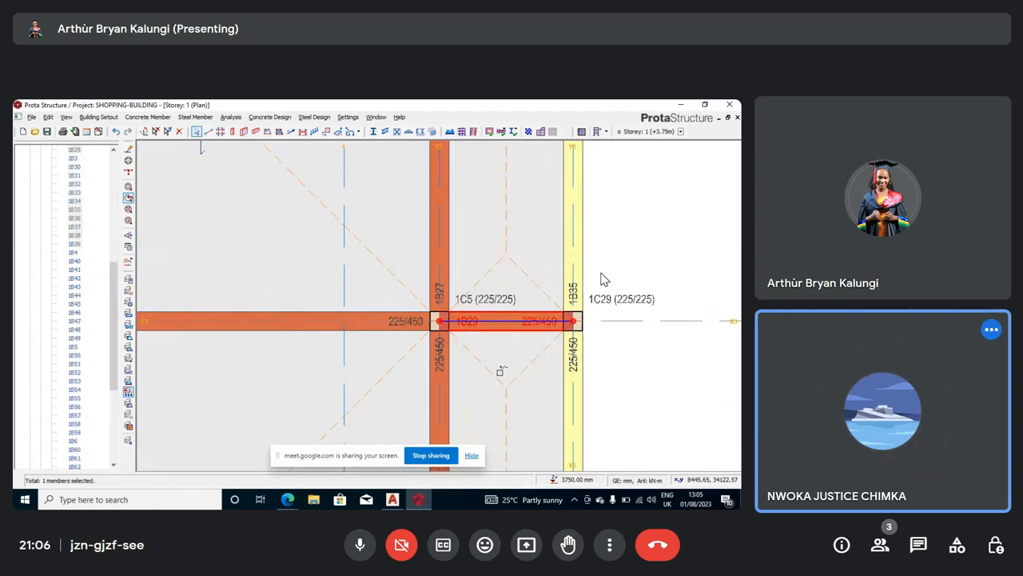
pyautogui.scroll(-5, 500, 370)
pyautogui.scroll(-3, 499, 374)
pyautogui.scroll(4, 500, 374)
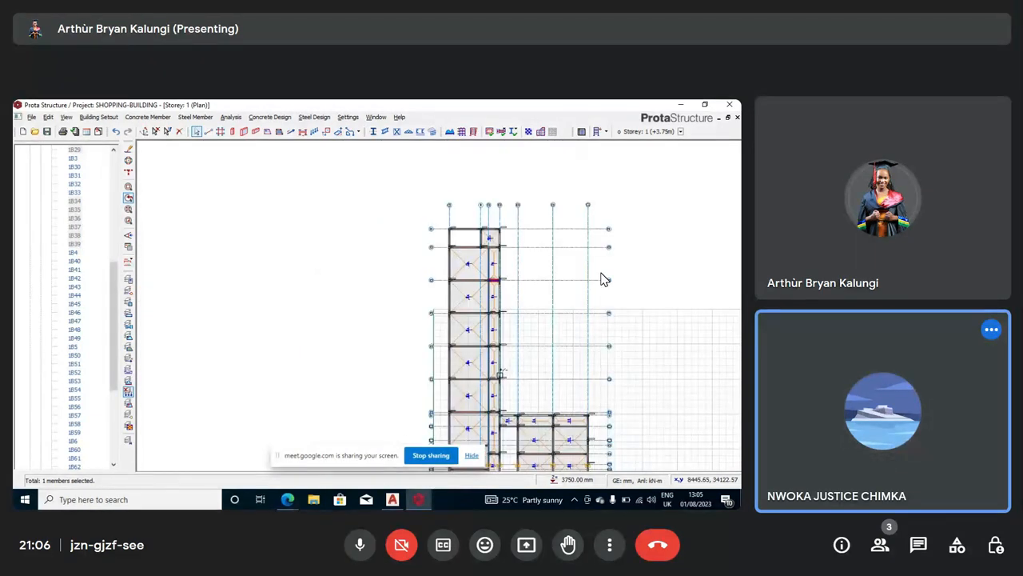
pyautogui.scroll(4, 604, 278)
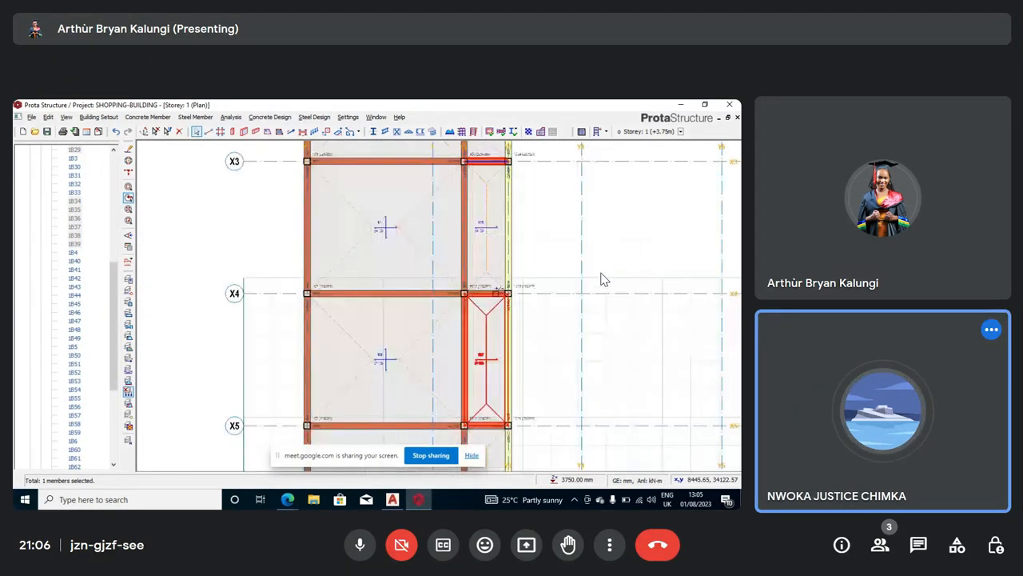
pyautogui.scroll(2, 604, 279)
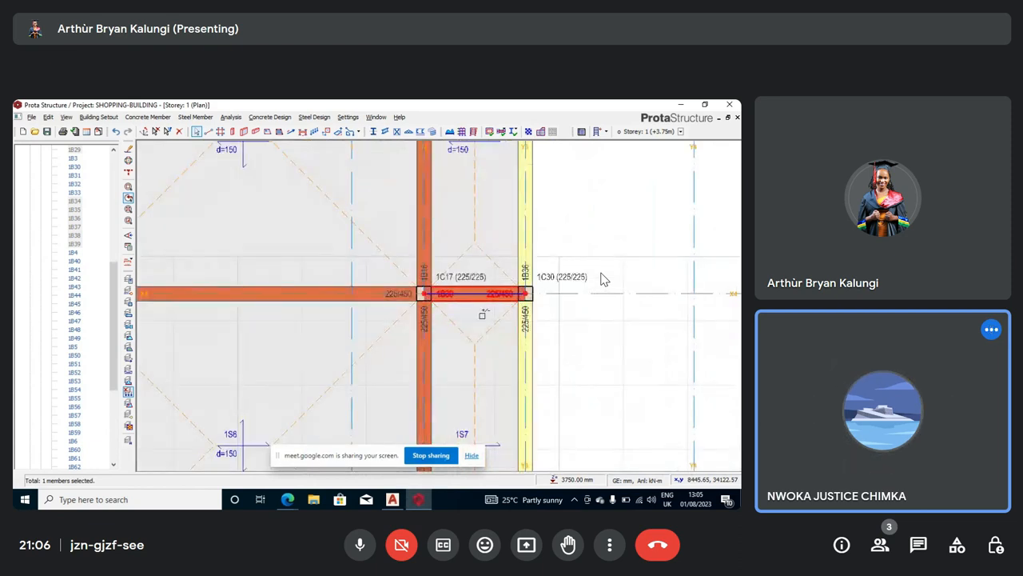
# Step: Add the short cross beams between Y2 and Y3 on axes X5, X6 and X7 to the selection
pyautogui.scroll(-4, 604, 279)
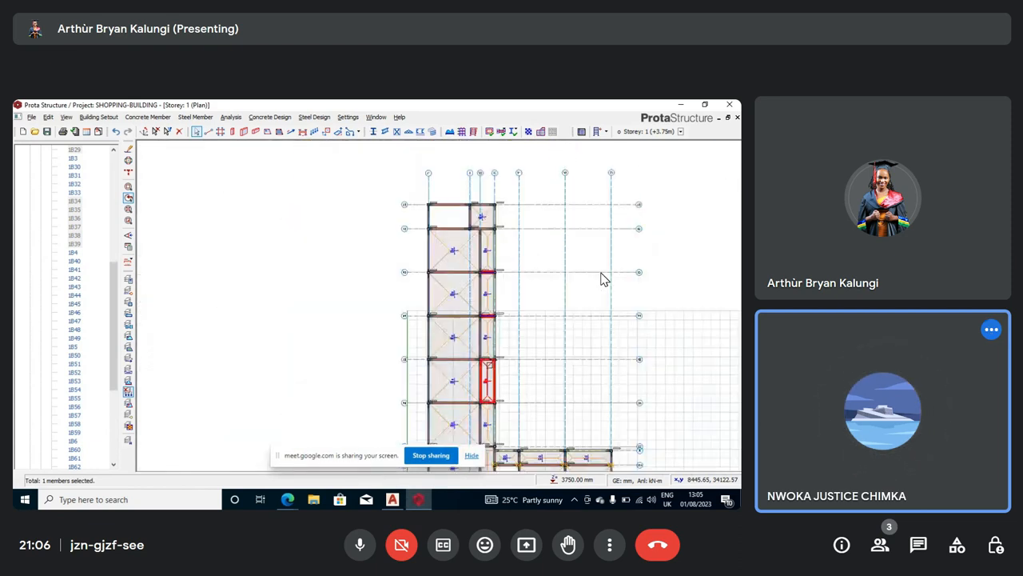
pyautogui.scroll(5, 605, 279)
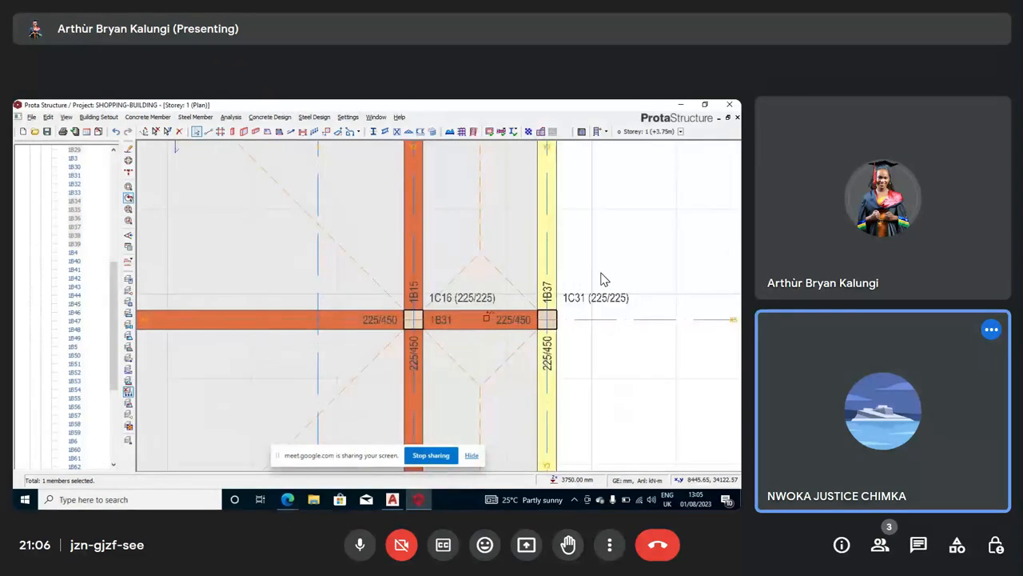
pyautogui.scroll(-3, 604, 279)
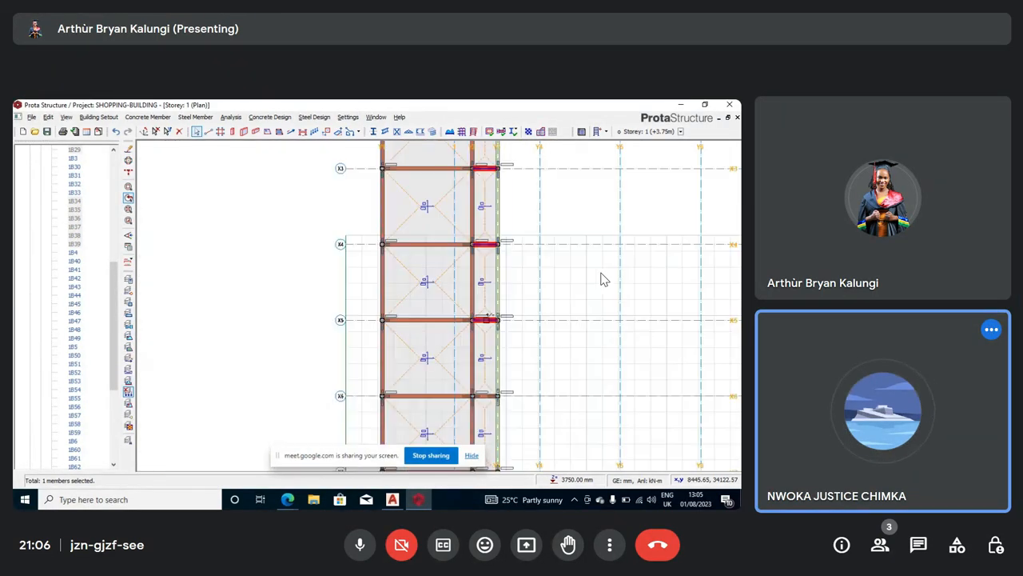
pyautogui.scroll(-1, 604, 279)
pyautogui.scroll(3, 604, 279)
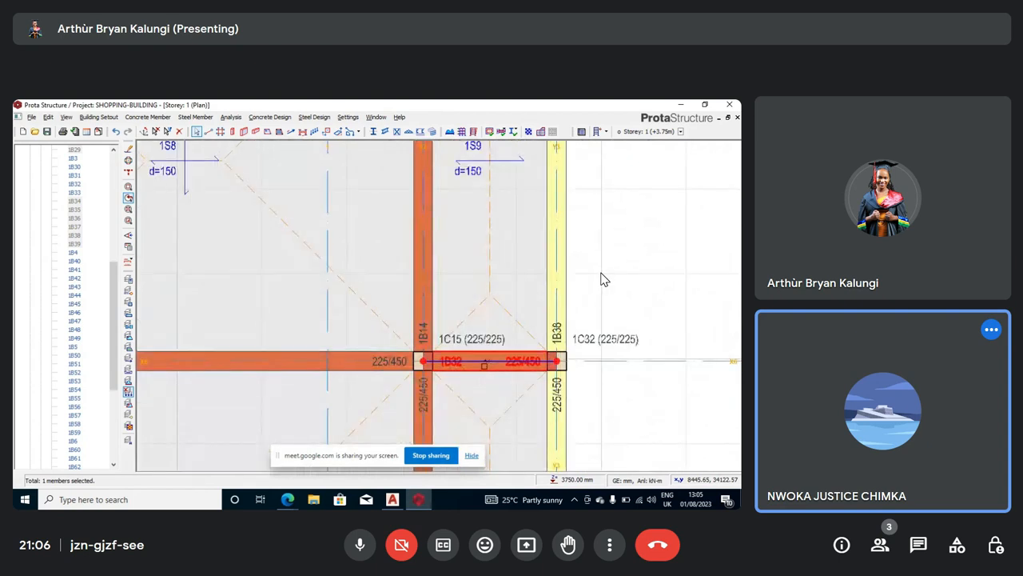
pyautogui.scroll(-1, 604, 279)
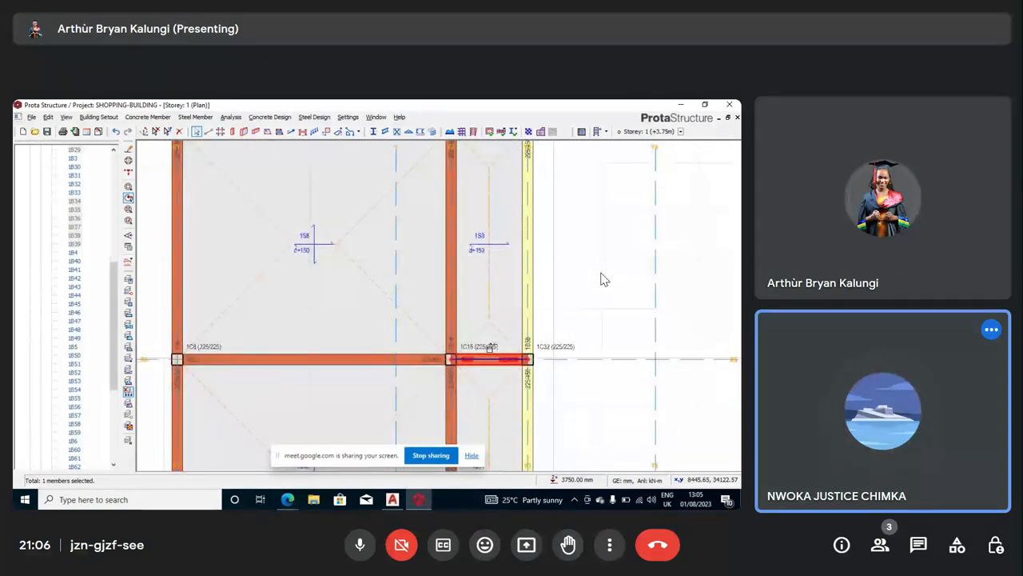
pyautogui.scroll(-3, 605, 279)
pyautogui.scroll(2, 605, 279)
pyautogui.scroll(3, 604, 279)
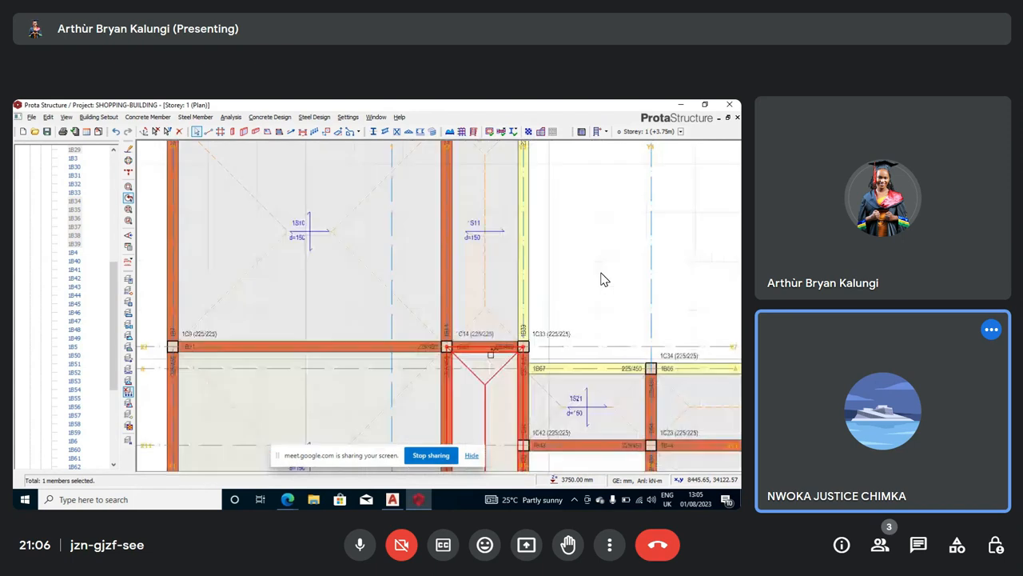
pyautogui.scroll(-4, 604, 279)
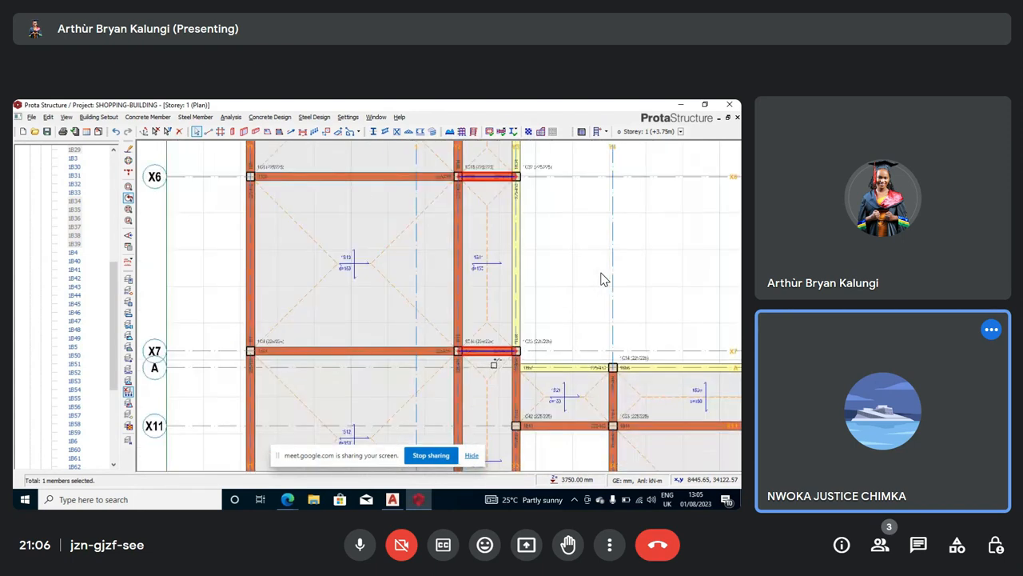
# Step: Add the short cross beams between axes Y2 and Y3 on axes X9 and X12 to the selection
pyautogui.scroll(-1, 605, 279)
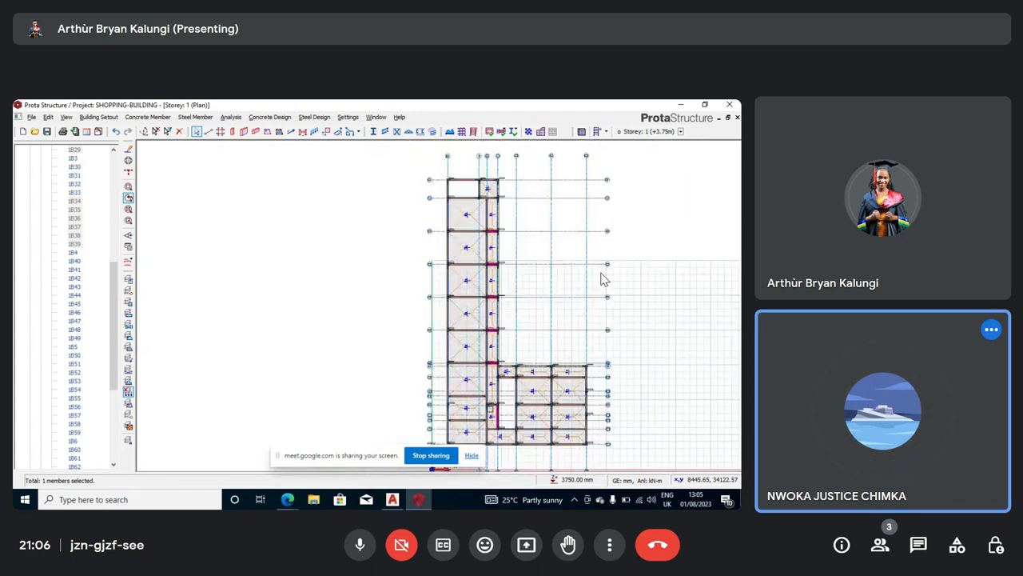
pyautogui.scroll(1, 605, 279)
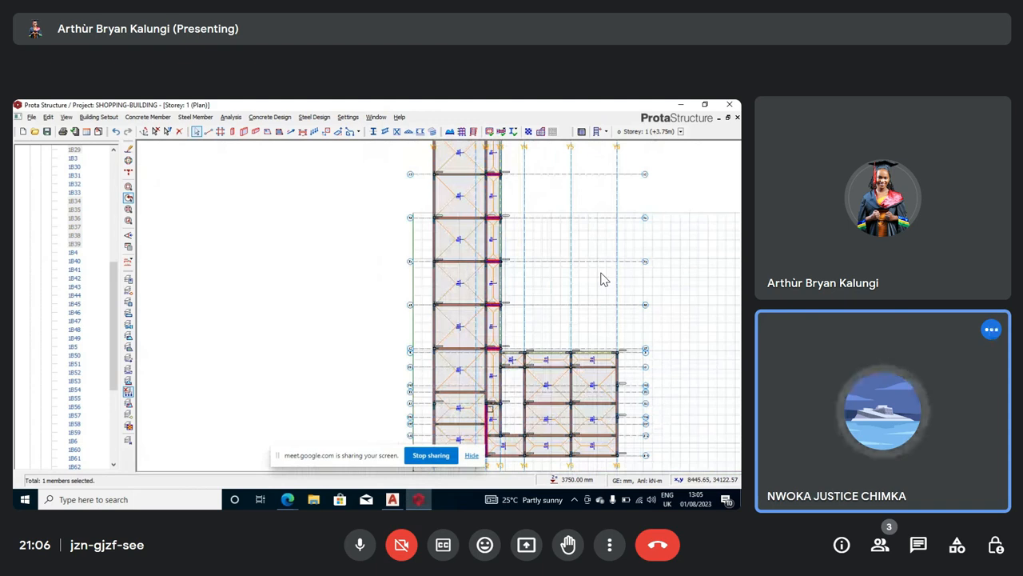
pyautogui.scroll(2, 604, 279)
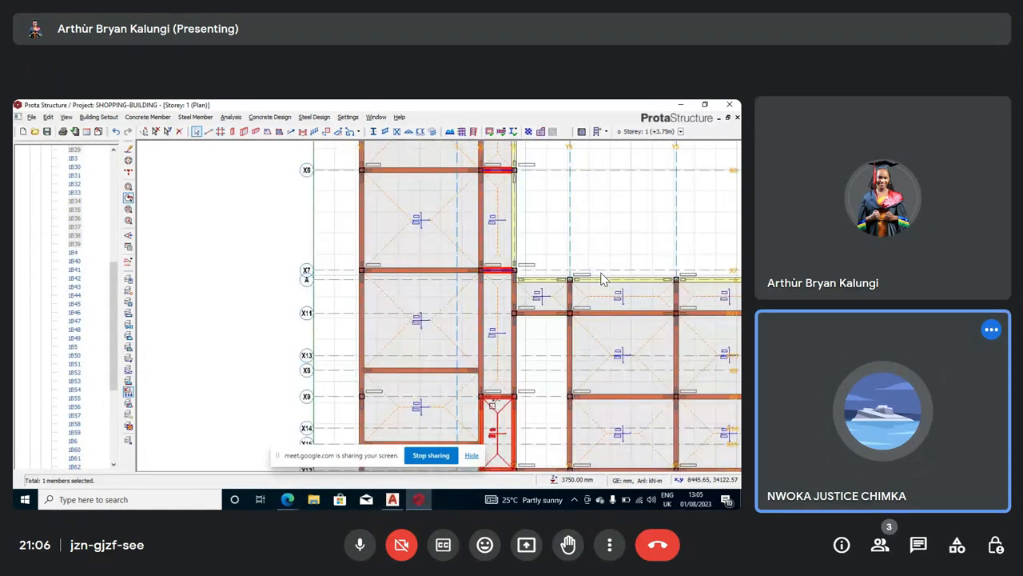
pyautogui.scroll(1, 604, 279)
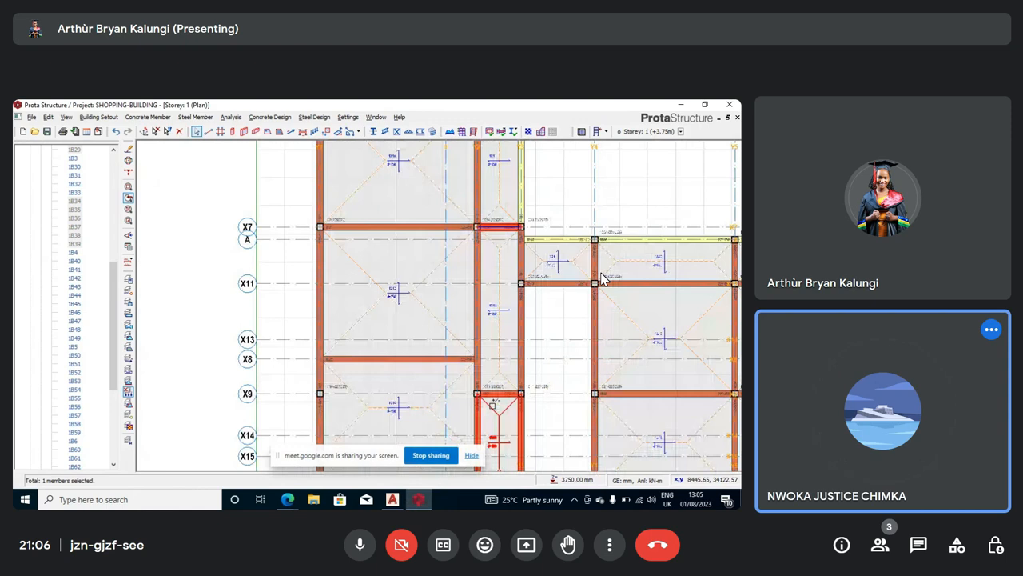
pyautogui.scroll(2, 602, 277)
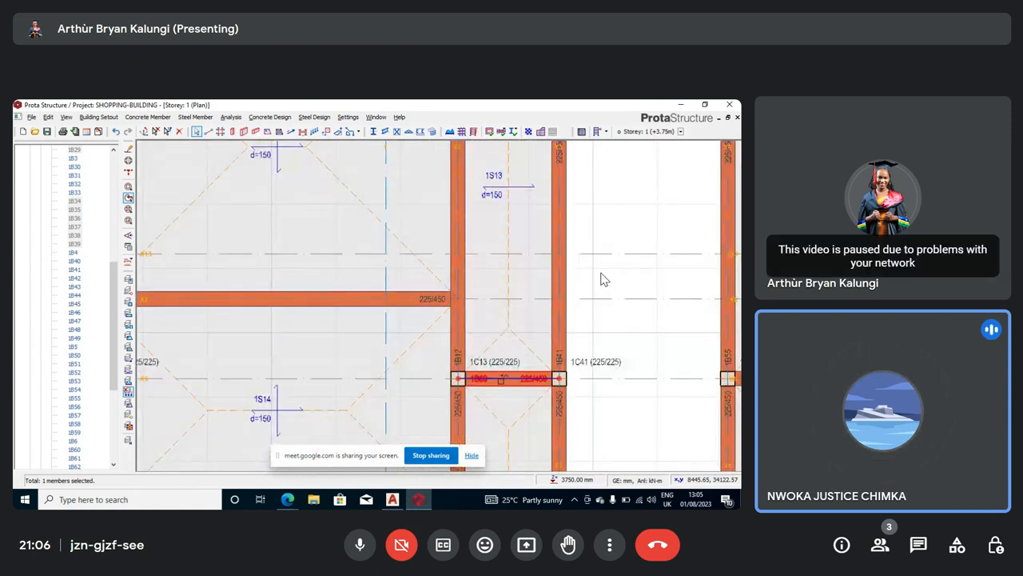
pyautogui.scroll(-3, 603, 278)
pyautogui.scroll(2, 603, 278)
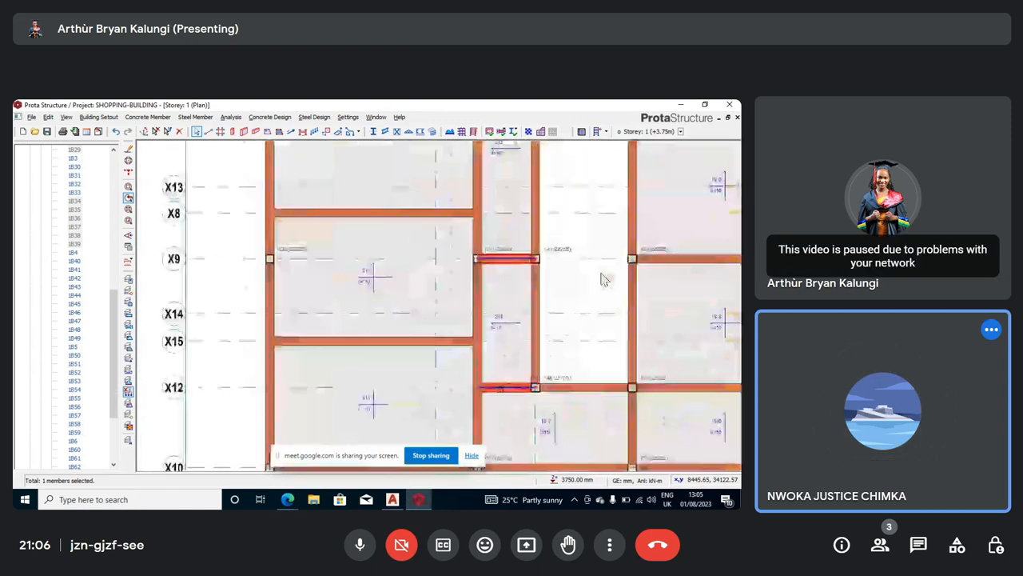
pyautogui.scroll(-4, 603, 278)
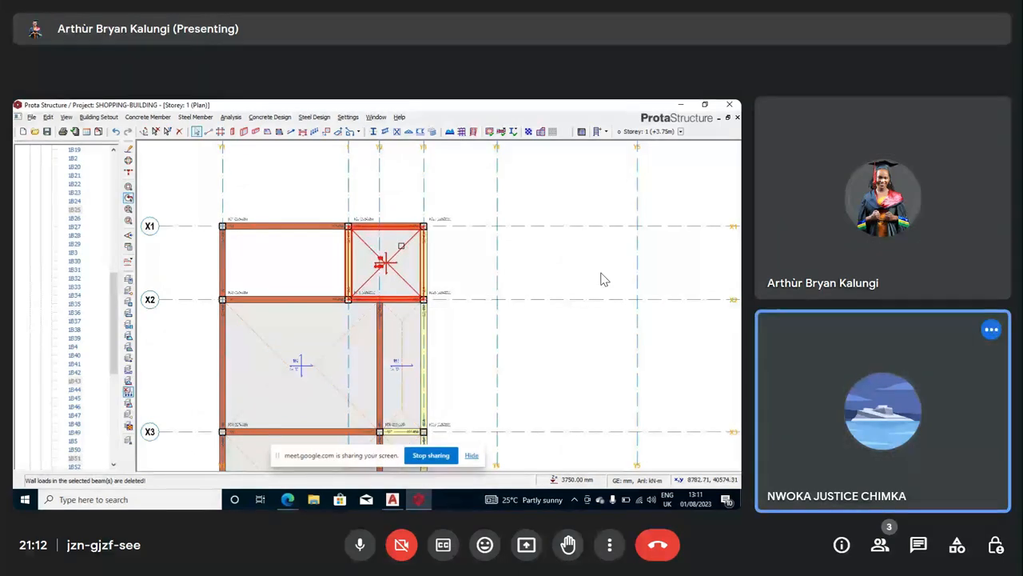
# Step: Check the beams across the Storey 1 plan and switch the Storey 1 view to 3D
pyautogui.scroll(-2, 603, 278)
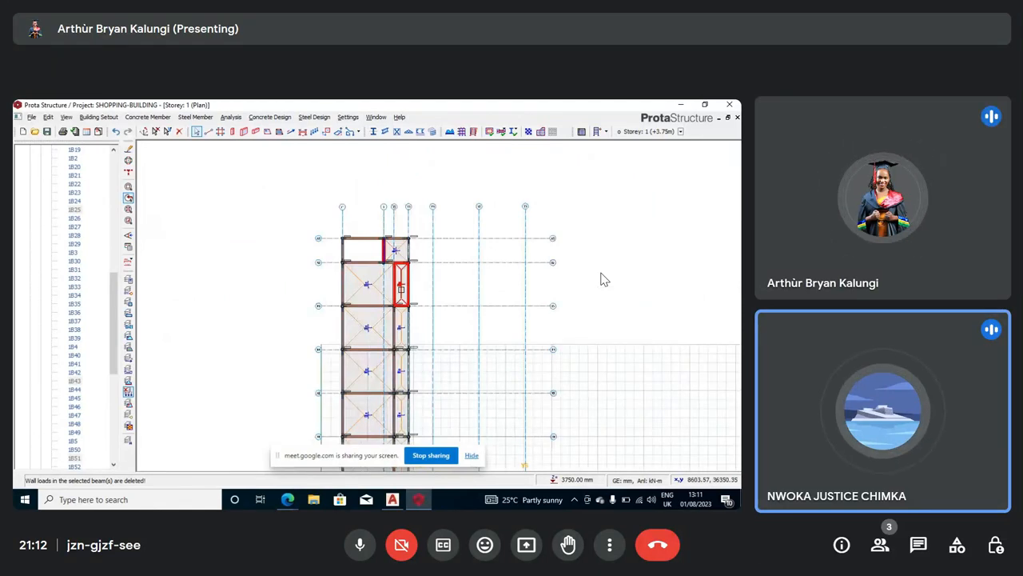
pyautogui.scroll(-2, 603, 278)
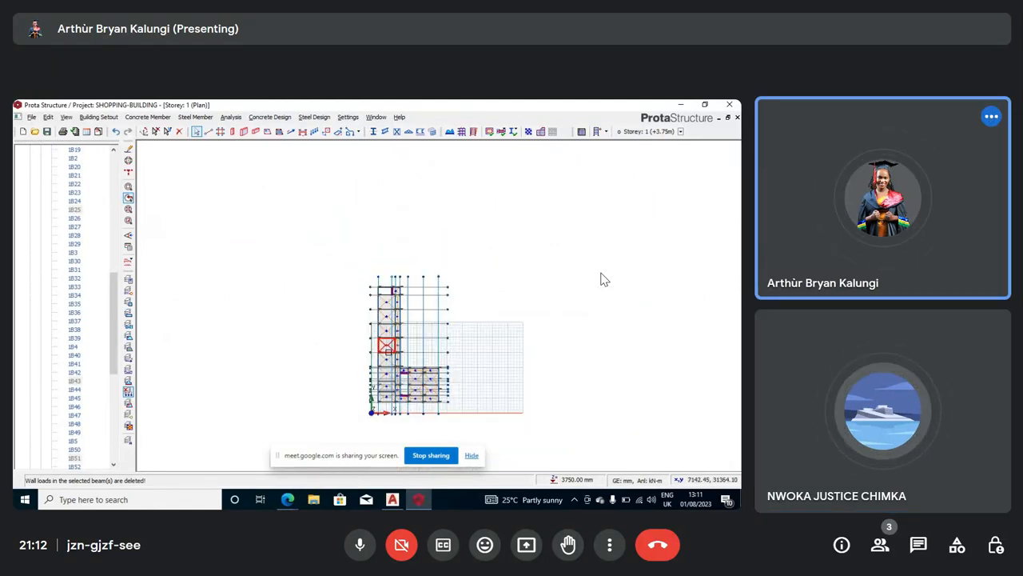
pyautogui.scroll(2, 604, 278)
pyautogui.scroll(2, 603, 278)
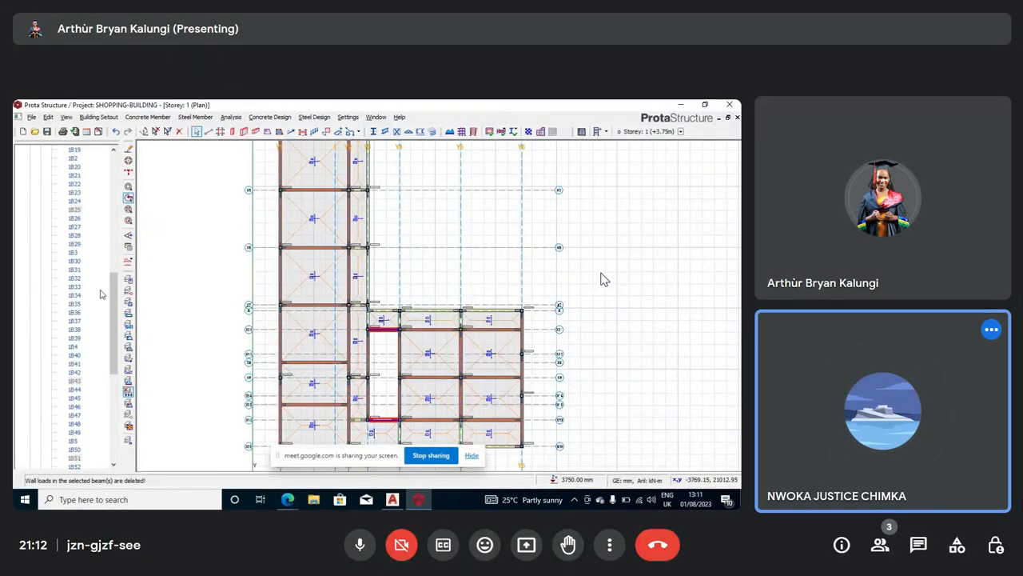
pyautogui.moveTo(112, 294); pyautogui.dragTo(108, 166)
pyautogui.click(63, 337)
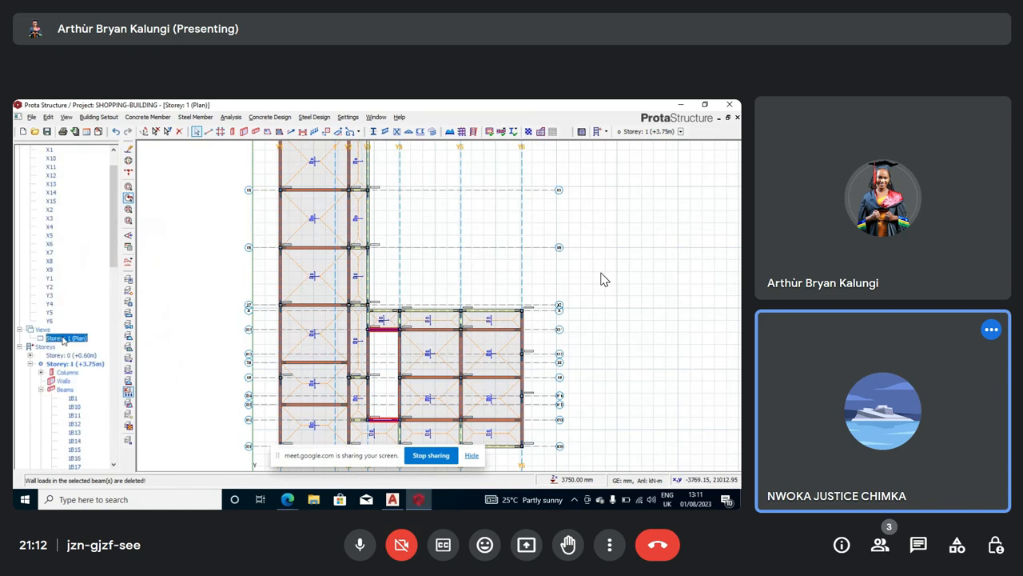
pyautogui.rightClick(64, 337)
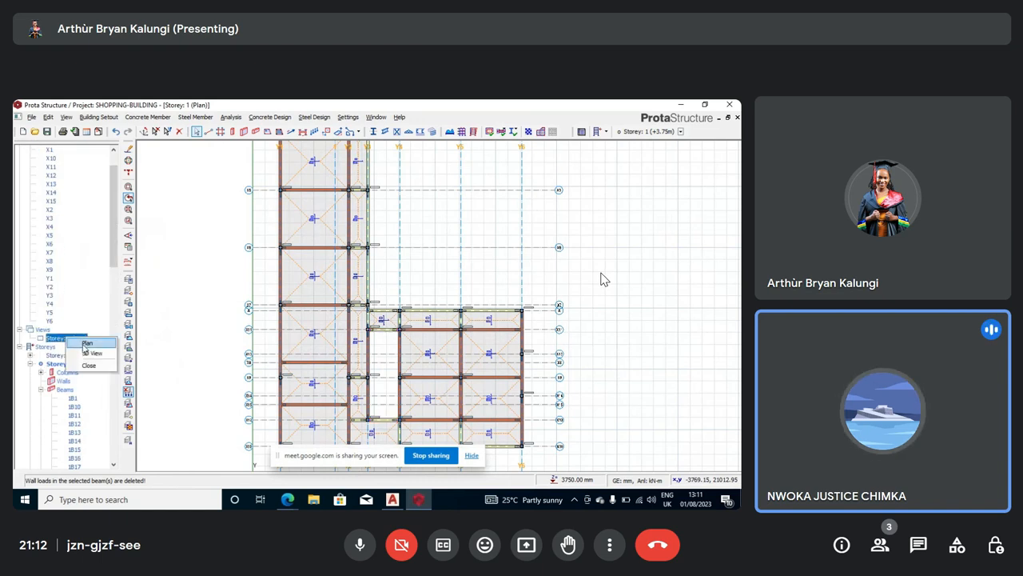
pyautogui.click(92, 353)
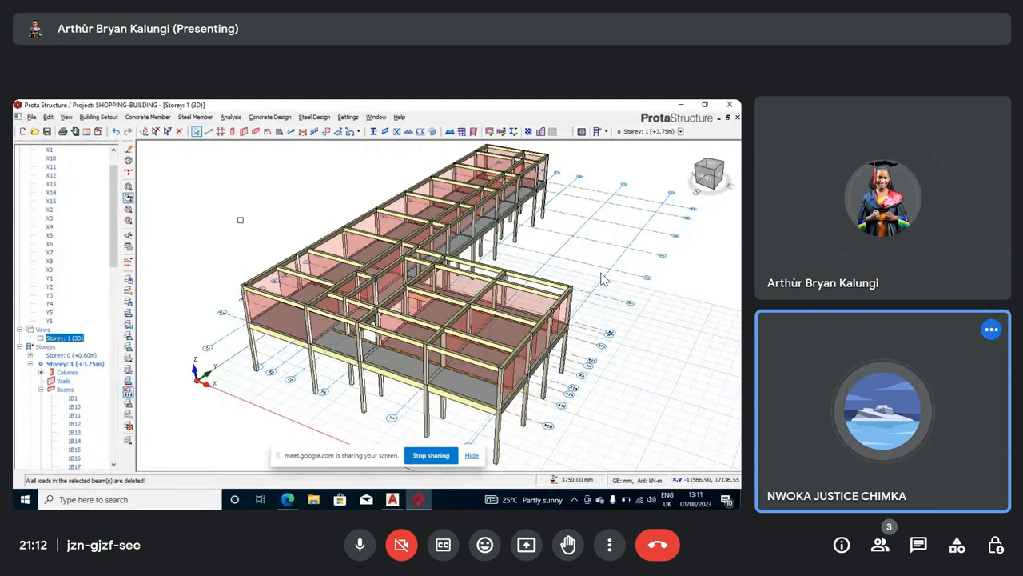
# Step: Set the Partition Wall Hatch layer colour to grey, index colour 8
pyautogui.click(129, 280)
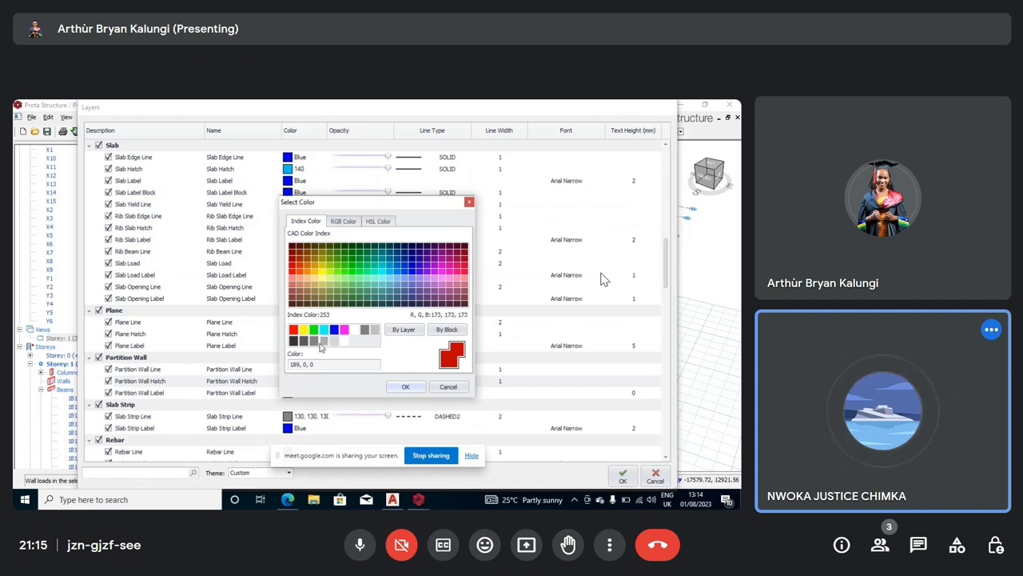
pyautogui.click(324, 341)
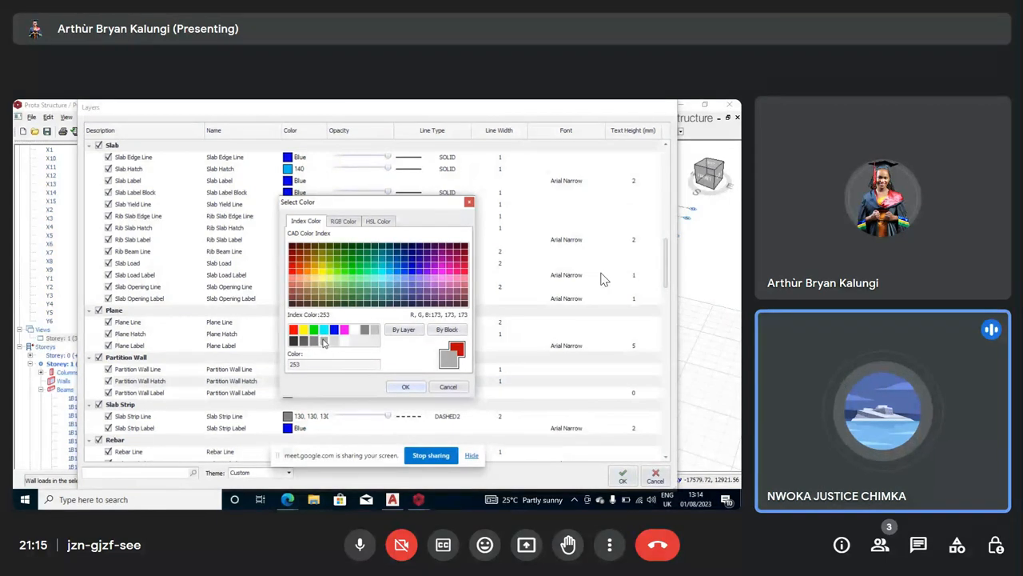
pyautogui.click(335, 342)
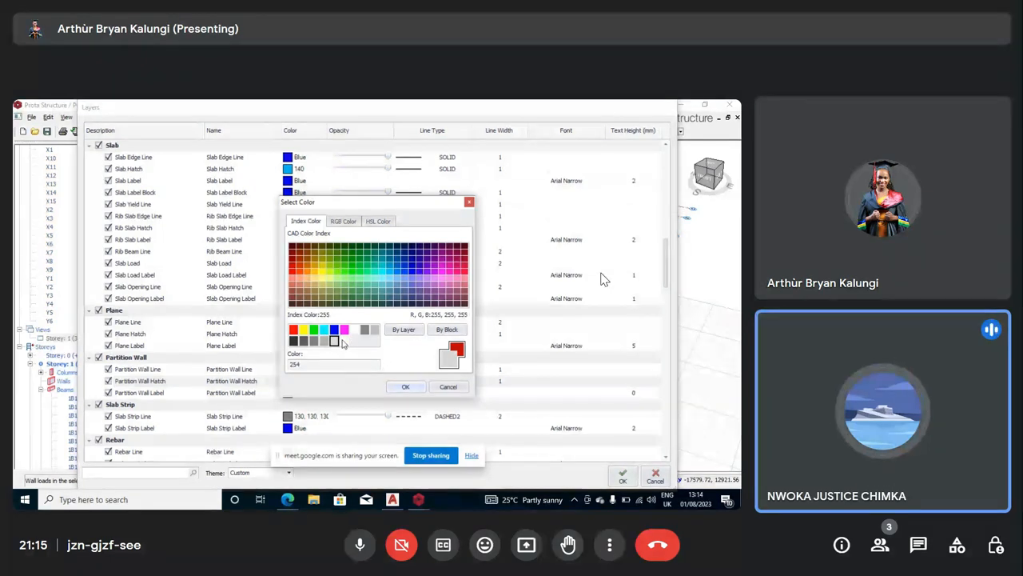
pyautogui.click(374, 330)
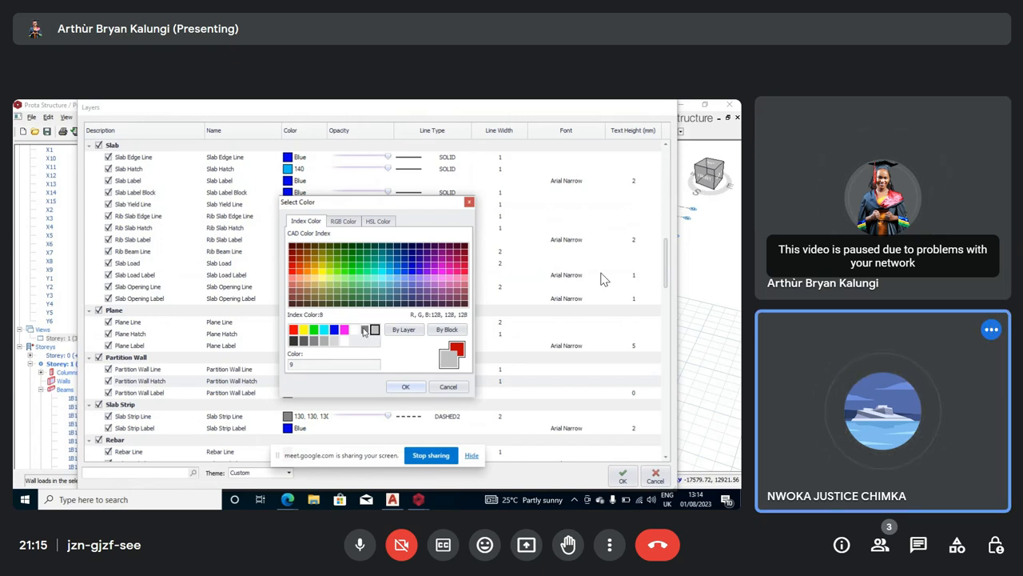
pyautogui.click(365, 330)
pyautogui.click(405, 386)
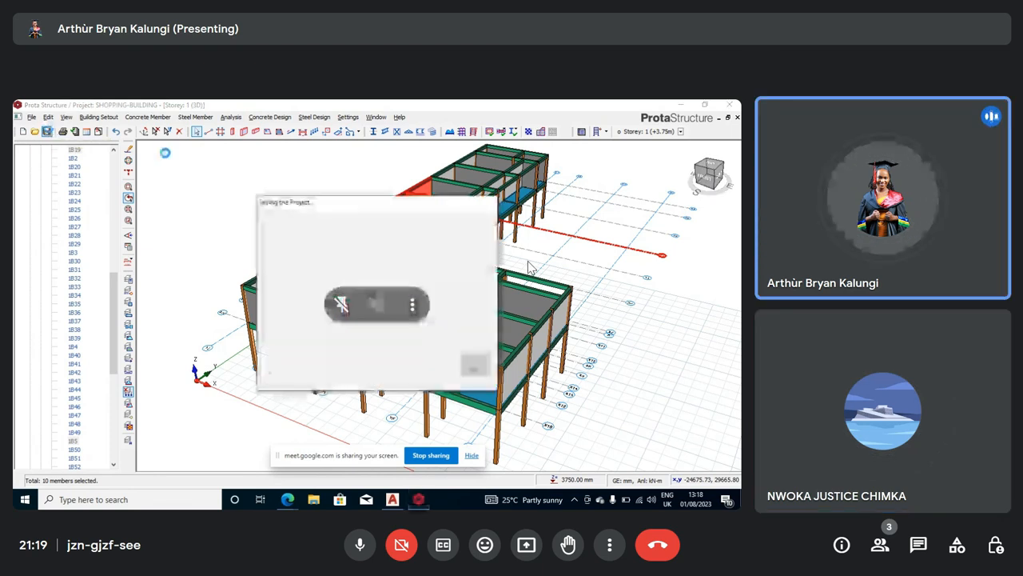
pyautogui.press('super')
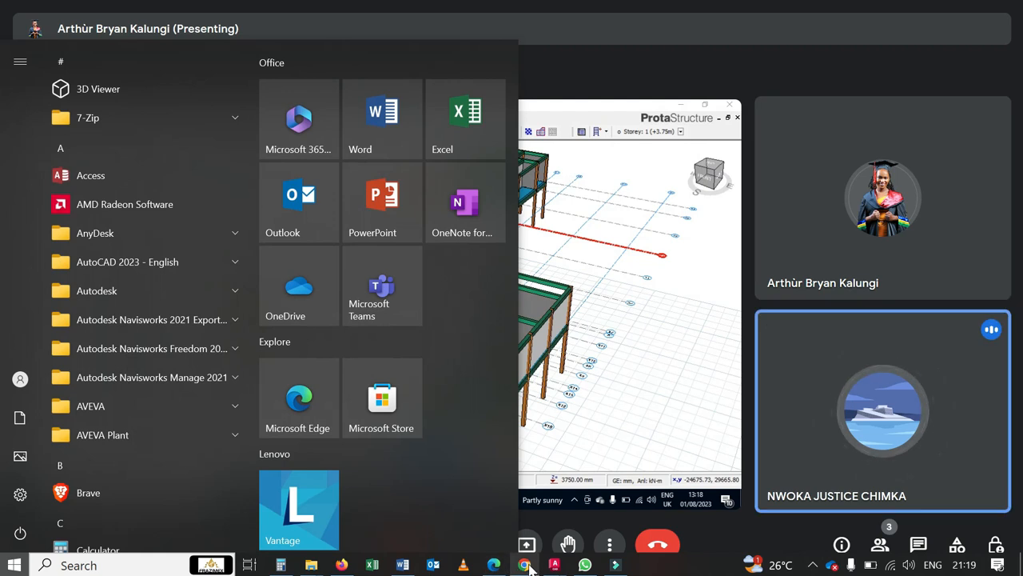
pyautogui.moveTo(528, 567)
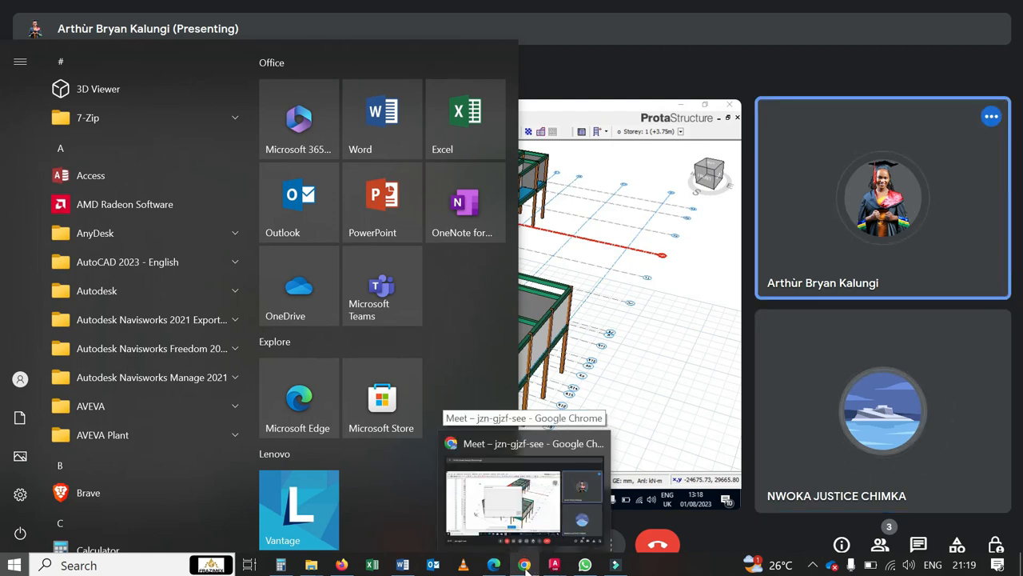
pyautogui.click(524, 566)
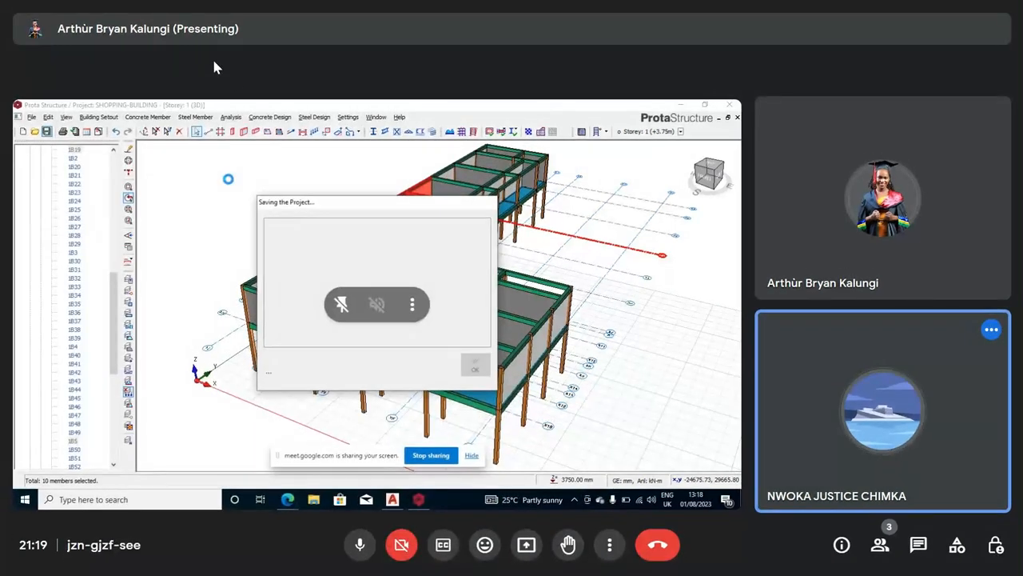
pyautogui.press('Escape')
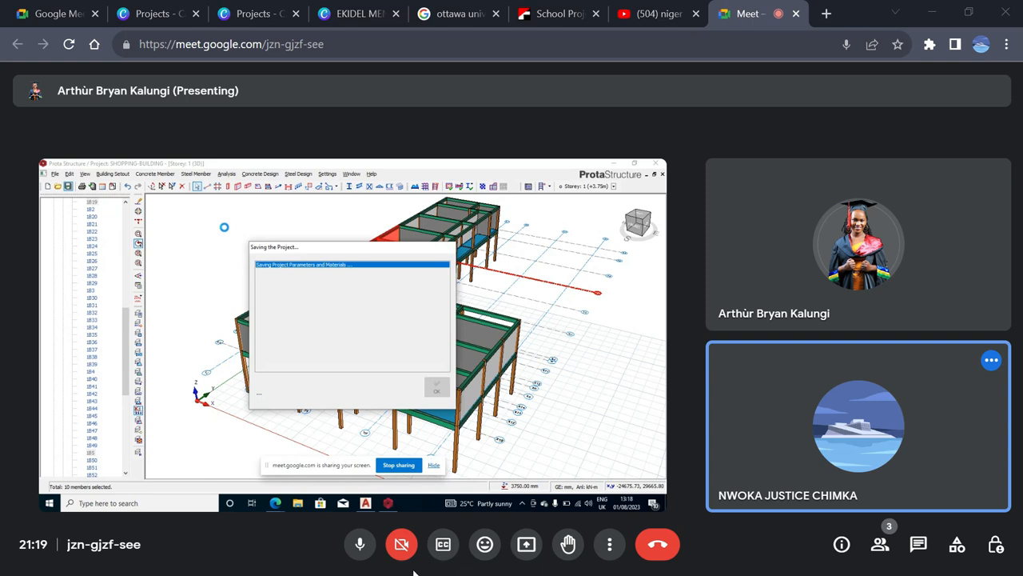
# Step: Switch to Gmail in Microsoft Edge and start a reply to the sent message with the subject LINK
pyautogui.press('super')
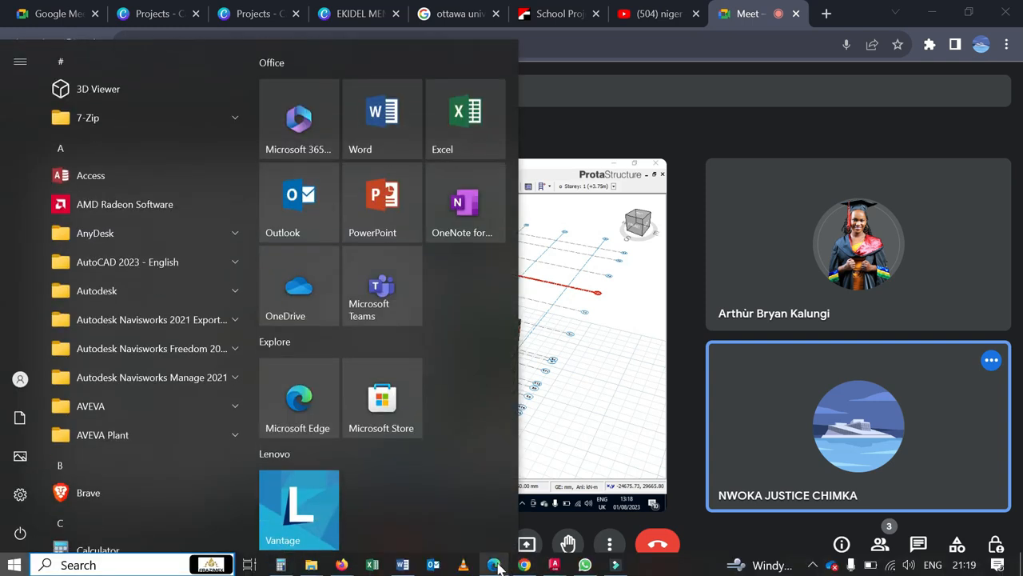
pyautogui.moveTo(493, 564)
pyautogui.click(500, 525)
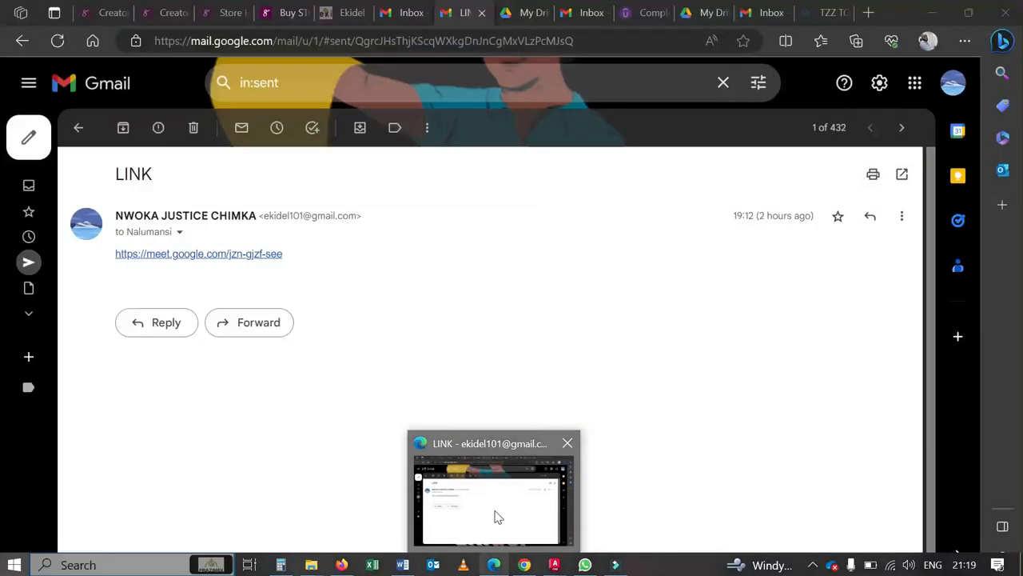
pyautogui.click(83, 131)
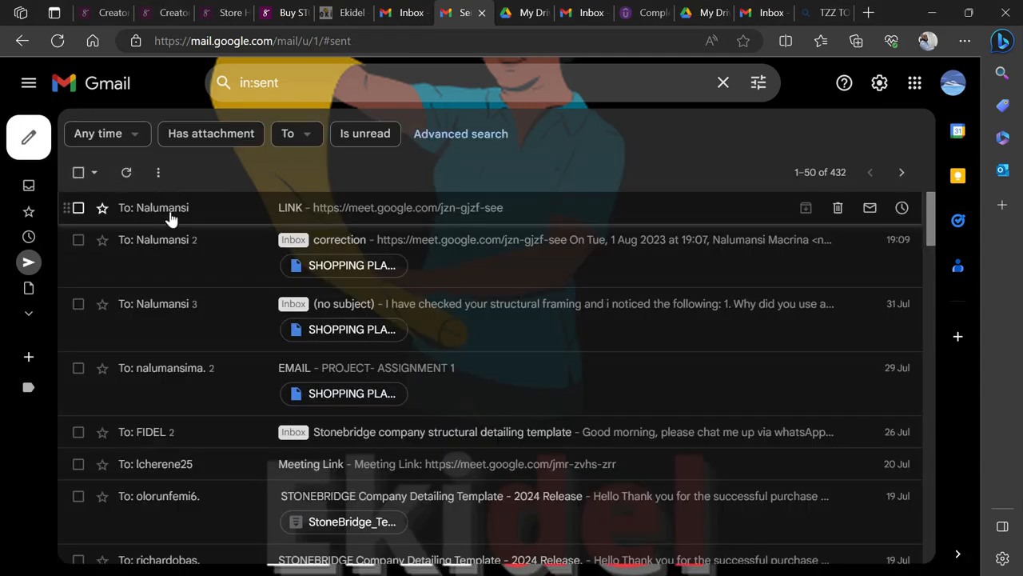
pyautogui.click(211, 210)
pyautogui.click(152, 326)
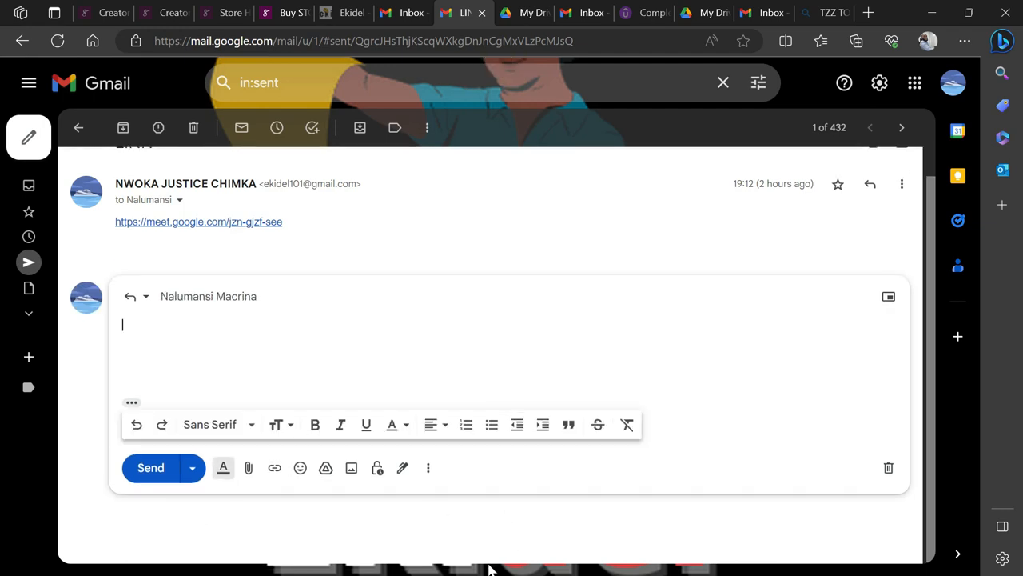
# Step: Switch to File Explorer, open the WEEK 1 folder and select the drawing ONE STOREY DUPLEX RESIDENTIAL BUILDING PLAN
pyautogui.press('super')
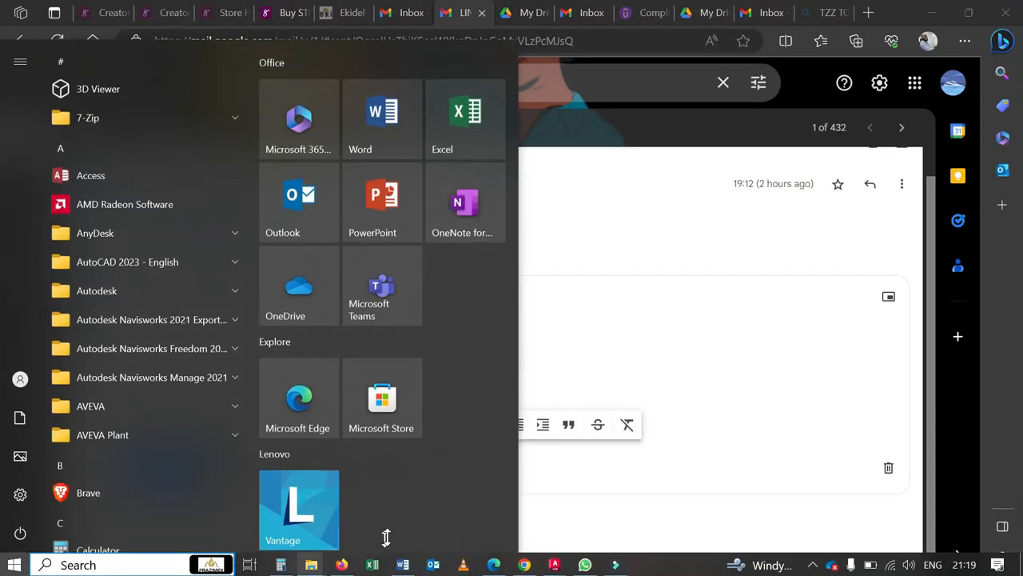
pyautogui.moveTo(310, 564)
pyautogui.moveTo(468, 523)
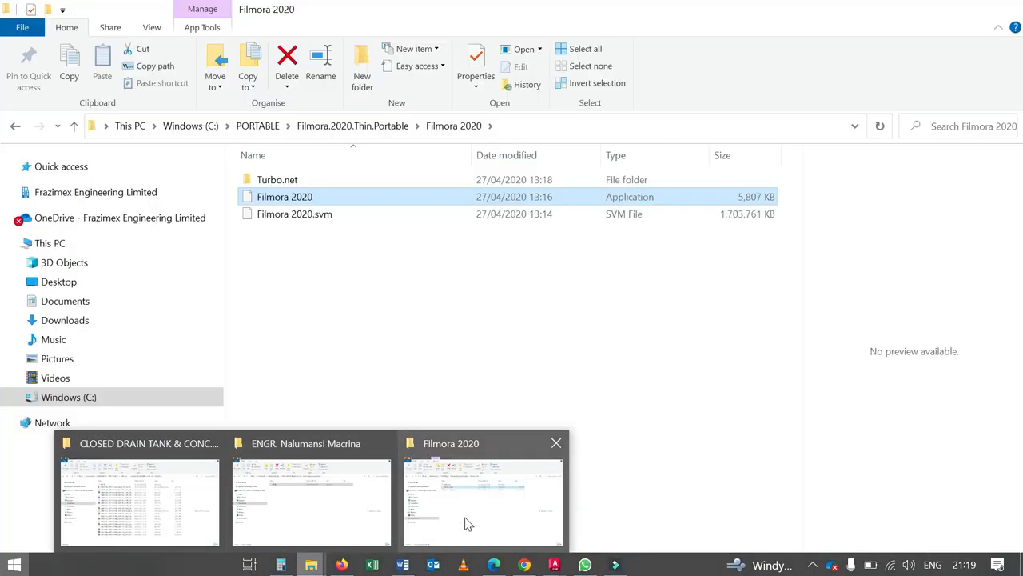
pyautogui.click(344, 521)
pyautogui.click(400, 180)
pyautogui.doubleClick(294, 182)
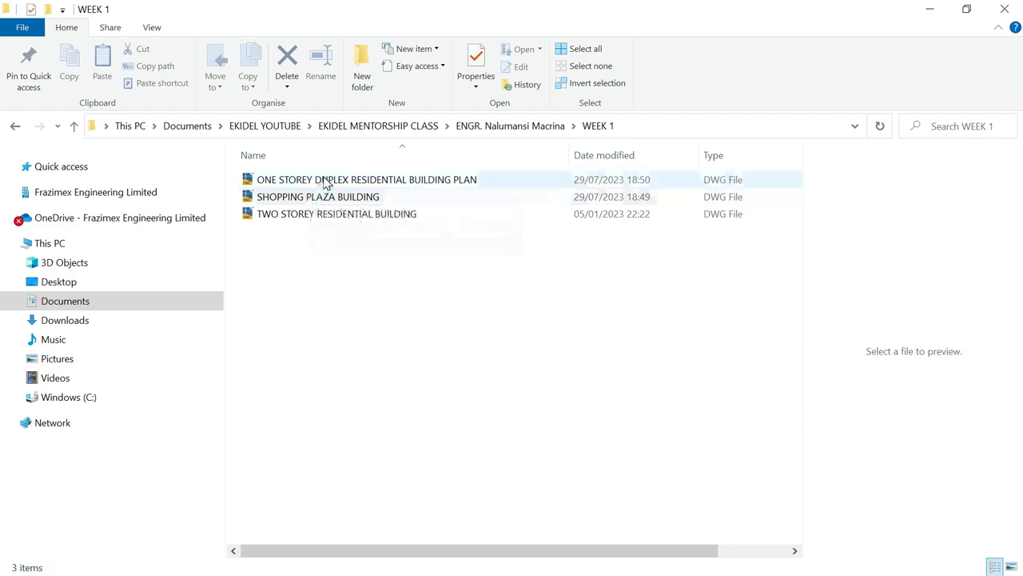
pyautogui.click(314, 177)
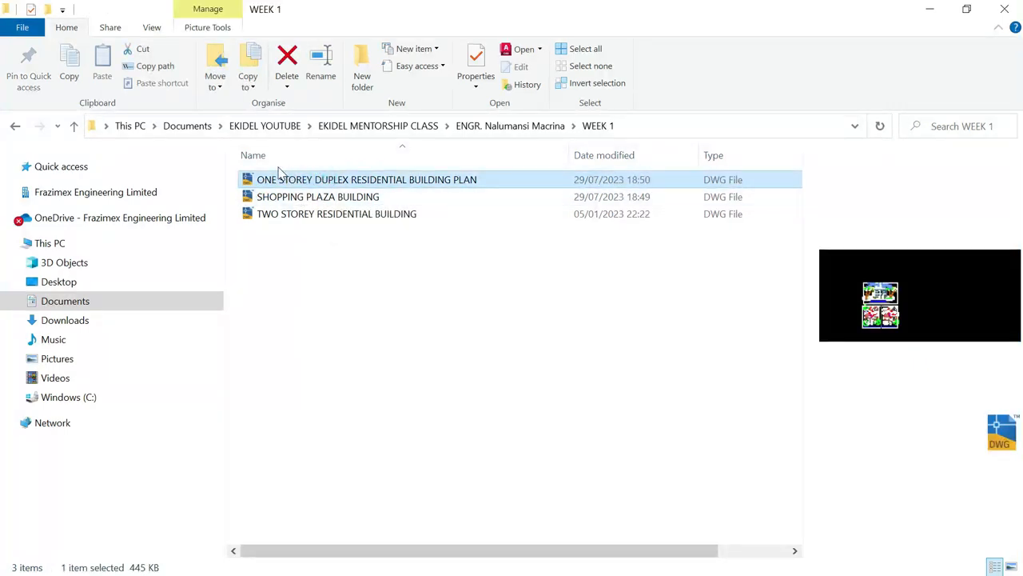
pyautogui.doubleClick(252, 179)
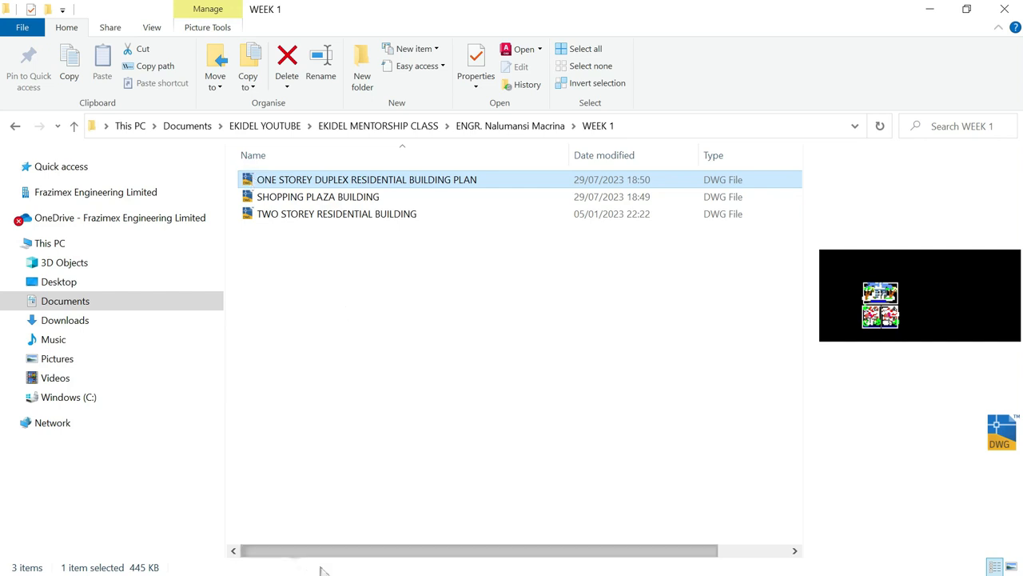
# Step: Switch back to the open Gmail reply in Microsoft Edge
pyautogui.press('super')
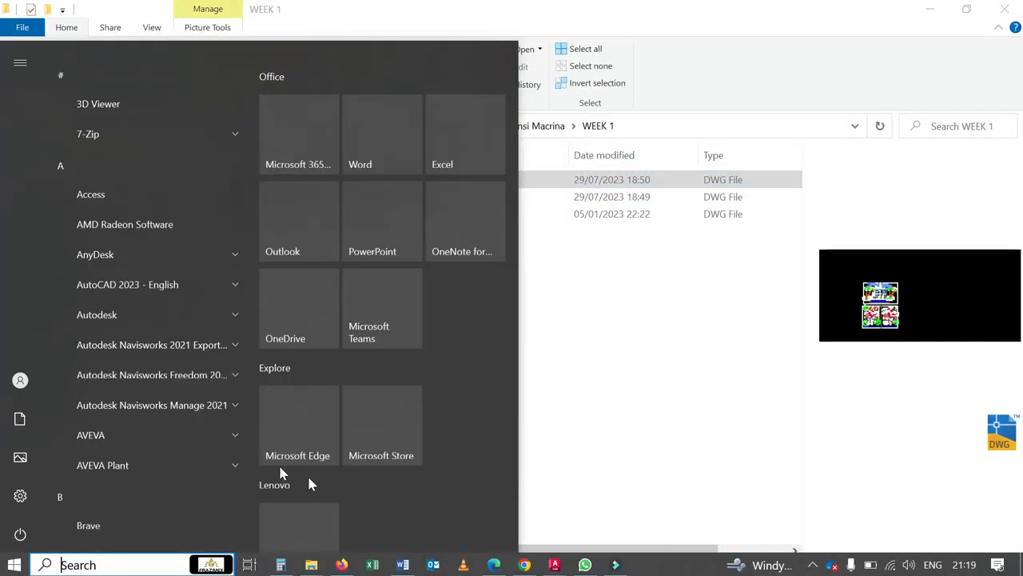
pyautogui.moveTo(494, 563)
pyautogui.click(496, 528)
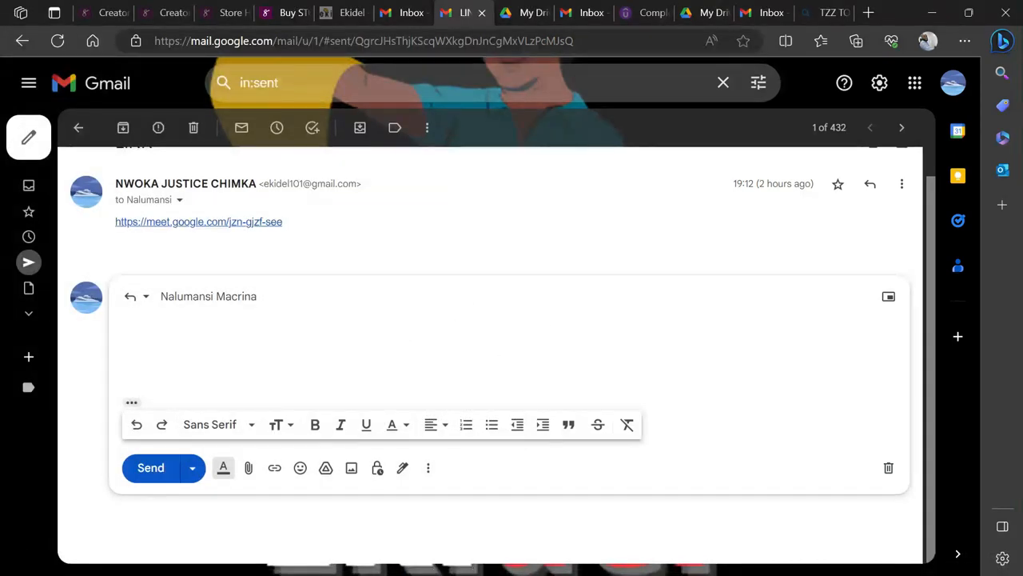
pyautogui.press('super')
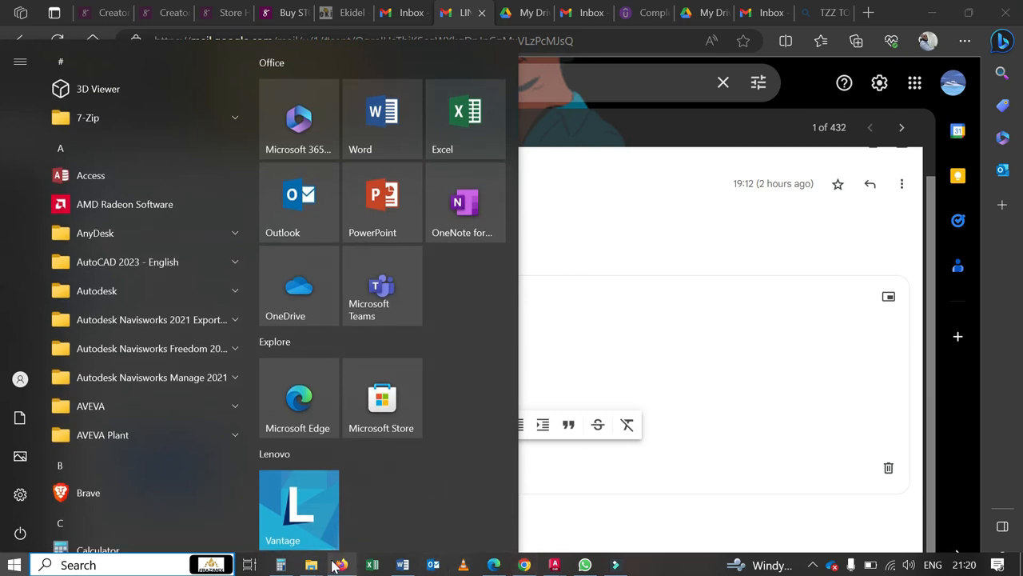
pyautogui.moveTo(311, 564)
pyautogui.moveTo(440, 520)
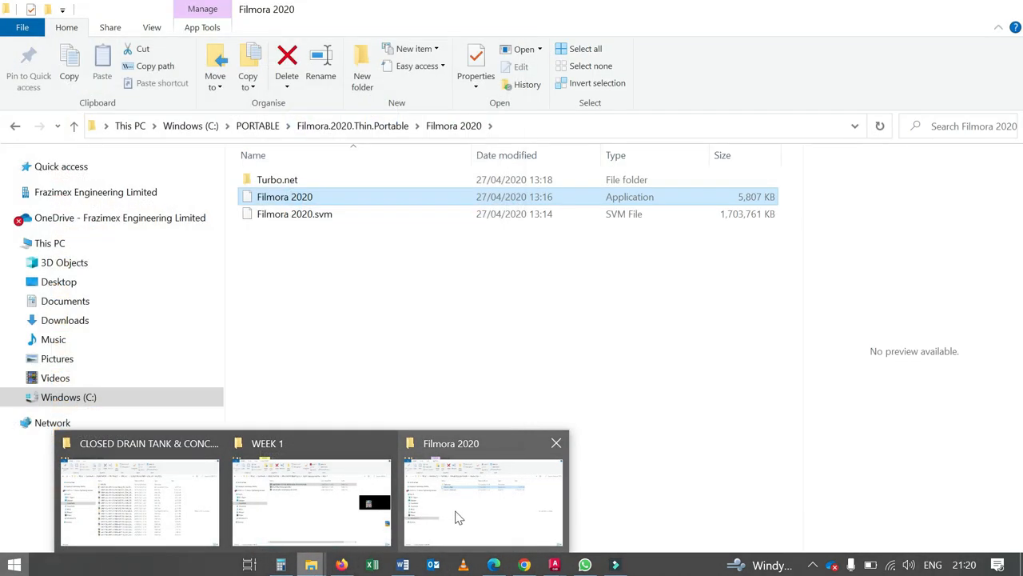
pyautogui.click(468, 512)
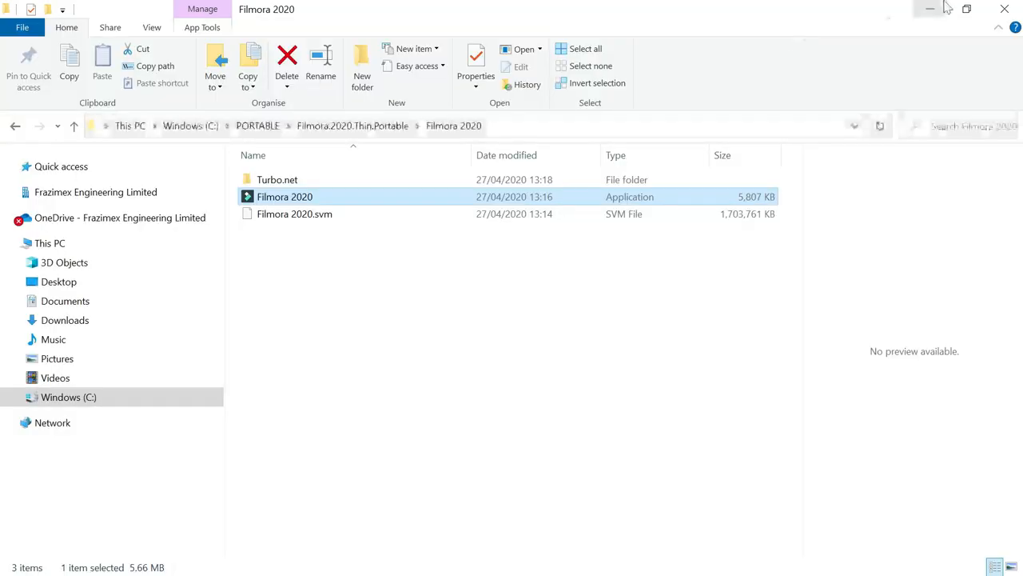
pyautogui.click(966, 9)
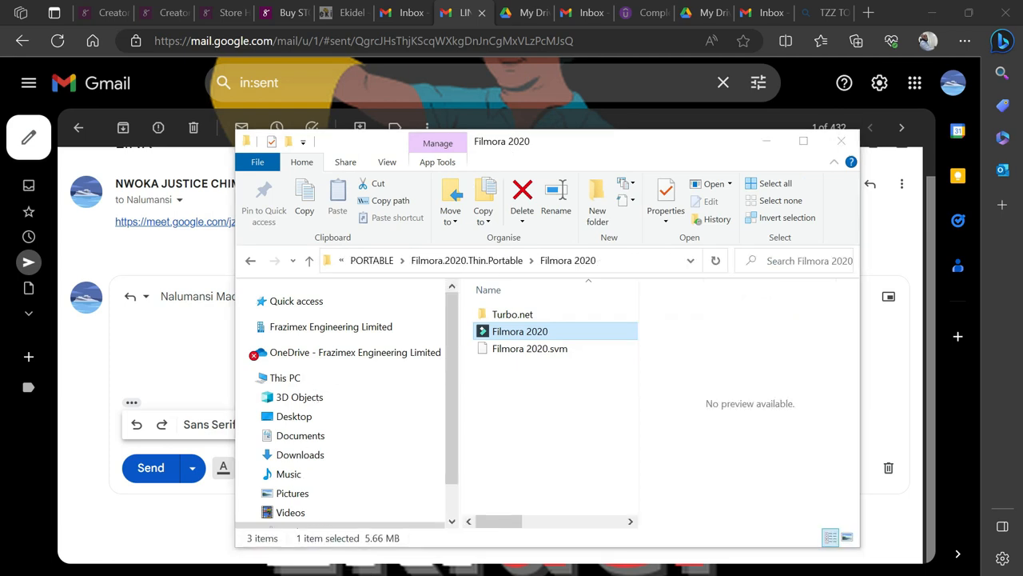
# Step: Reduce the WEEK 1 folder window beside the Gmail reply and attach the ONE STOREY DUPLEX RESIDENTIAL BUILDING PLAN drawing to it
pyautogui.press('super')
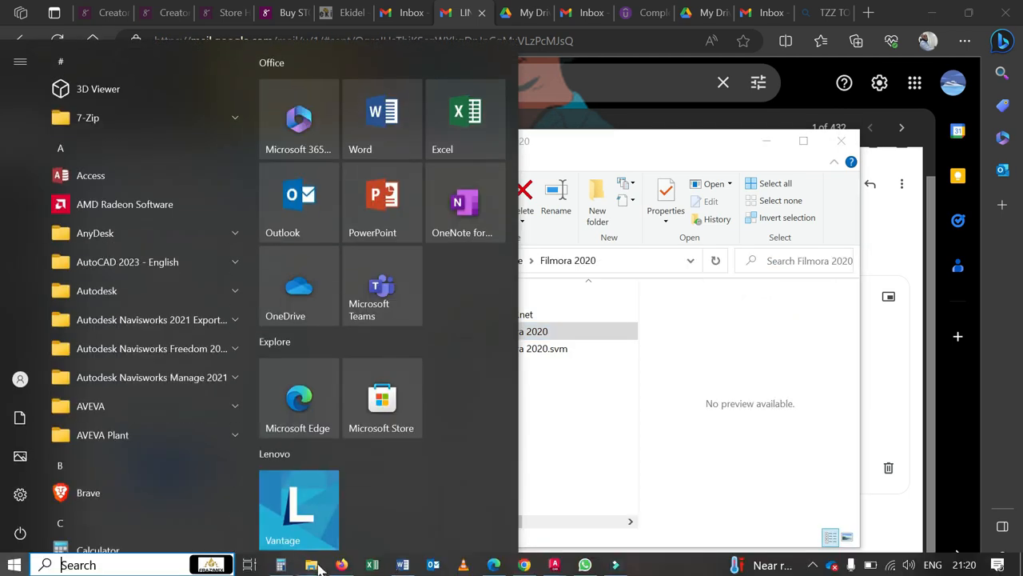
pyautogui.moveTo(310, 565)
pyautogui.click(358, 514)
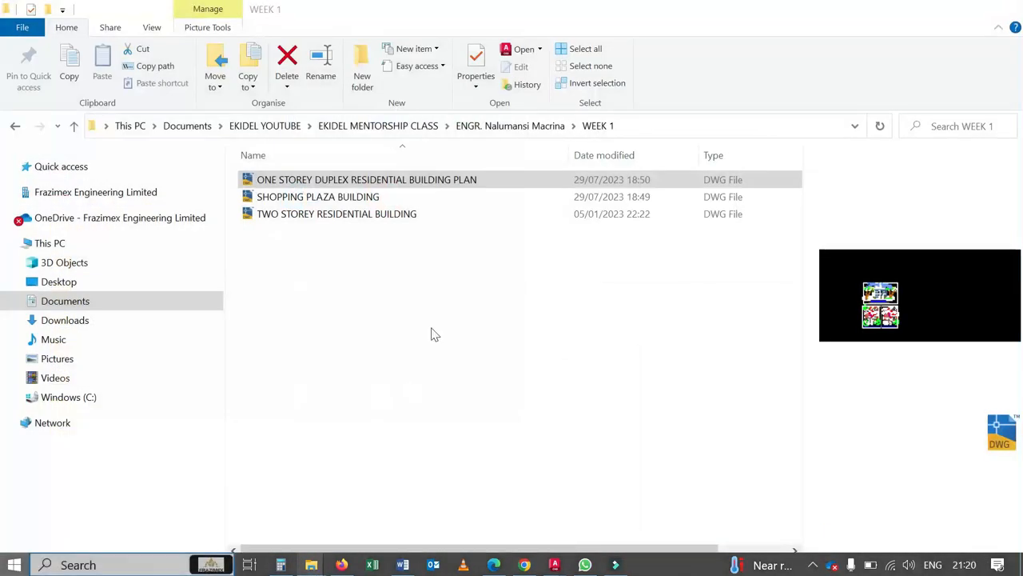
pyautogui.click(965, 10)
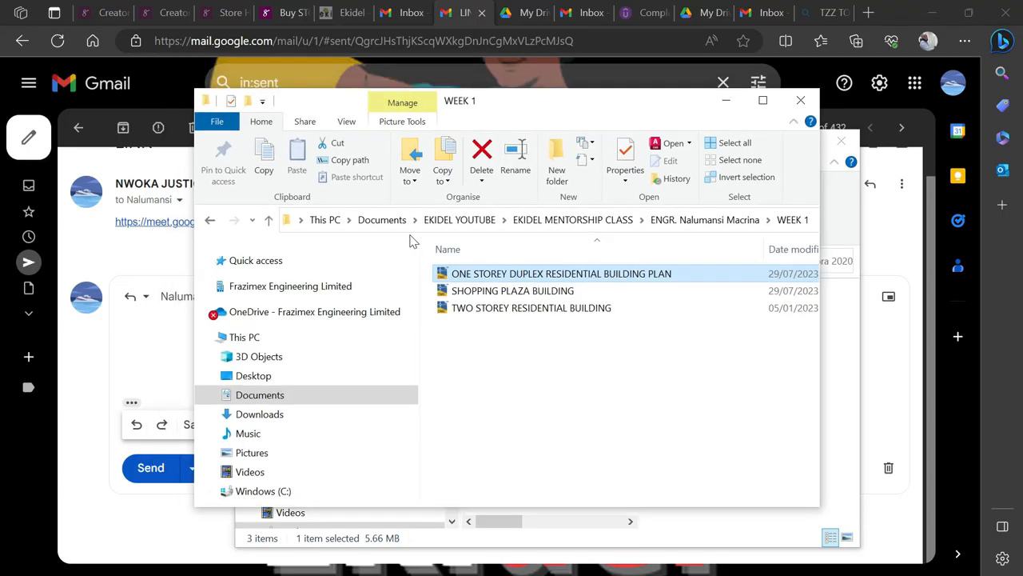
pyautogui.moveTo(477, 101); pyautogui.dragTo(711, 93)
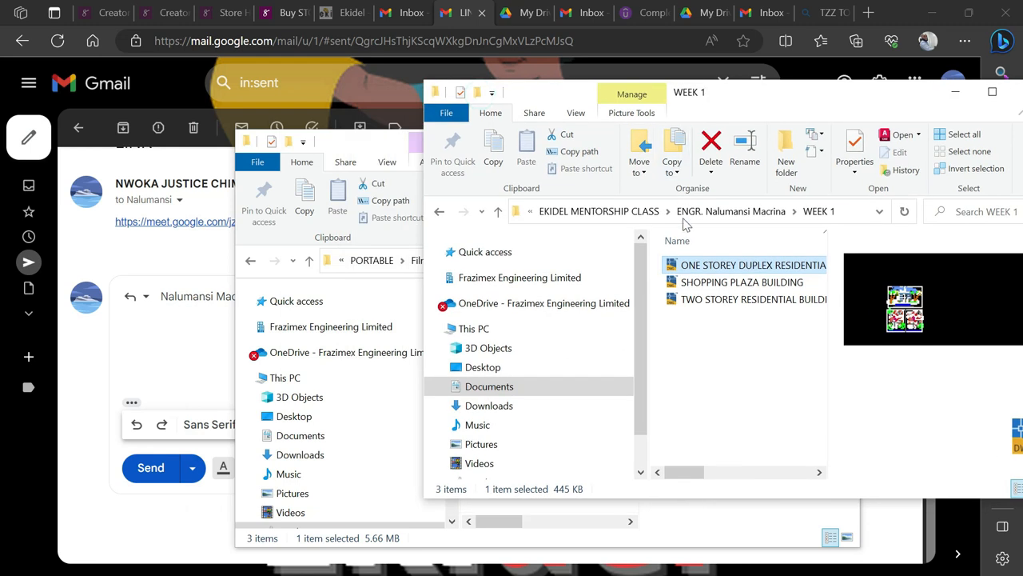
pyautogui.moveTo(715, 268); pyautogui.dragTo(160, 364)
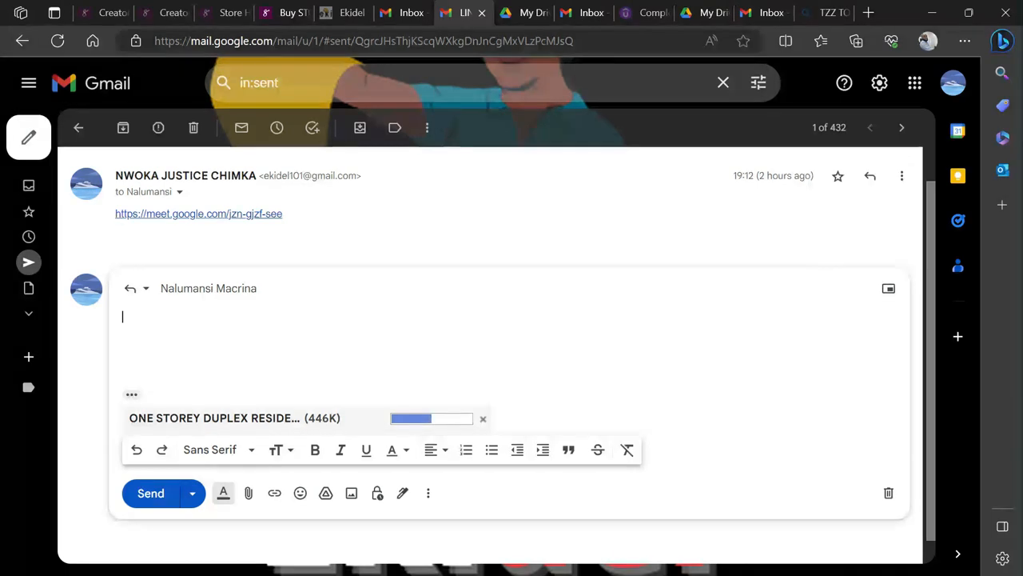
# Step: Enter ASSIGNMENT 2 as the reply's message text and send the reply
pyautogui.write('ASS')
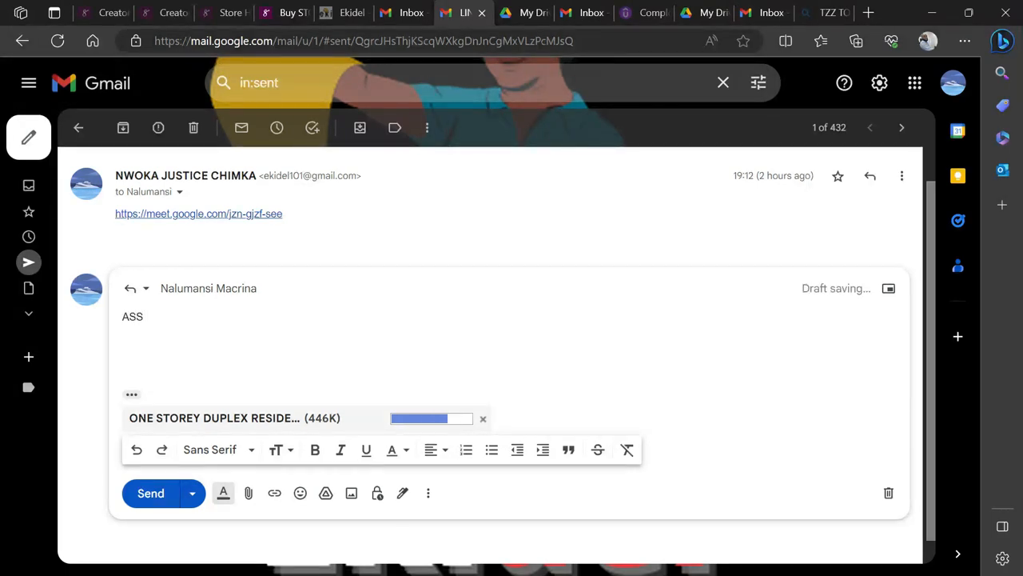
pyautogui.write('IGN')
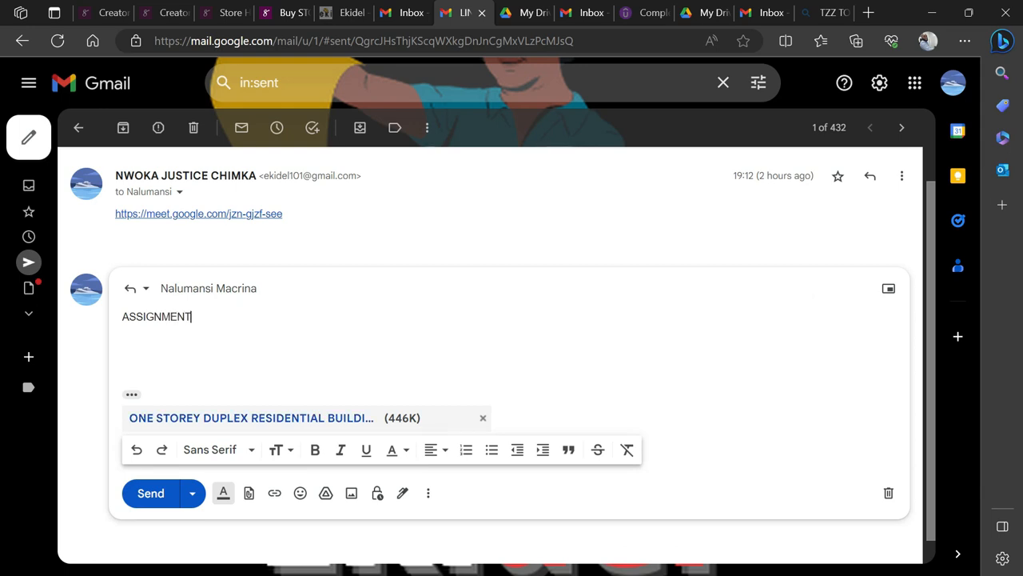
pyautogui.write('MENT 2')
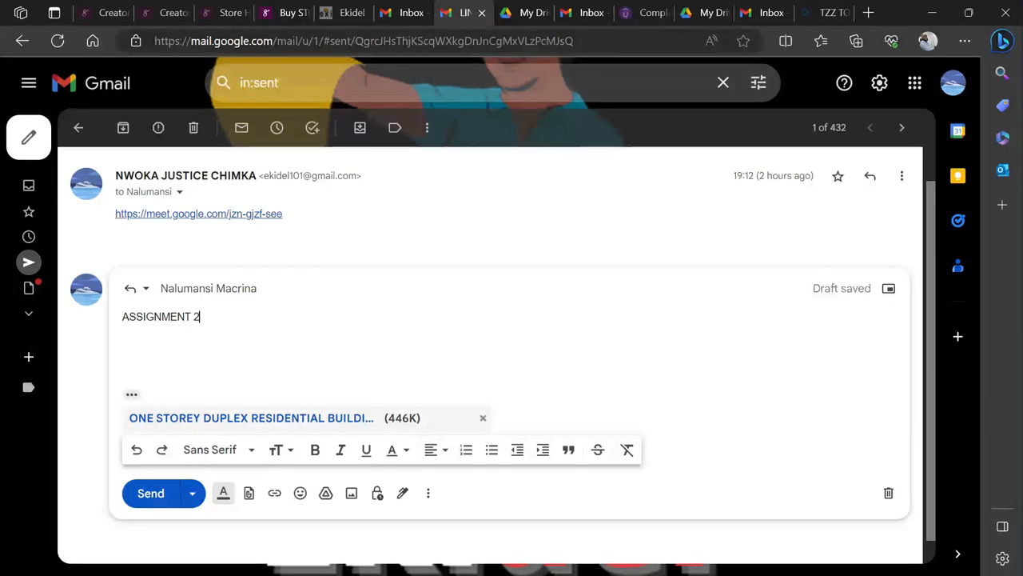
pyautogui.click(148, 494)
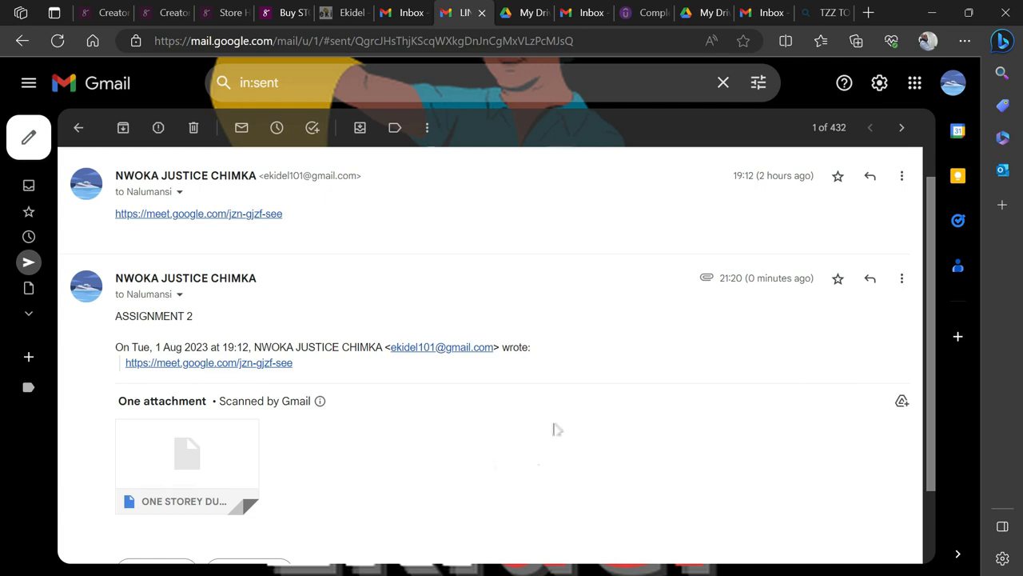
# Step: Minimise Microsoft Edge and the WEEK 1 and Filmora 2020 folder windows to return to the Google Meet call
pyautogui.click(933, 12)
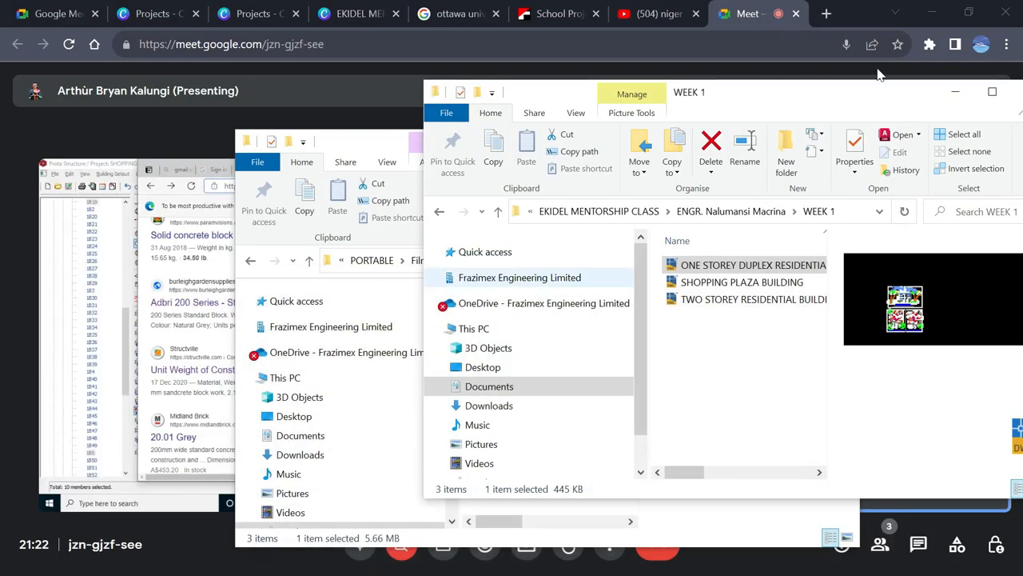
pyautogui.click(954, 91)
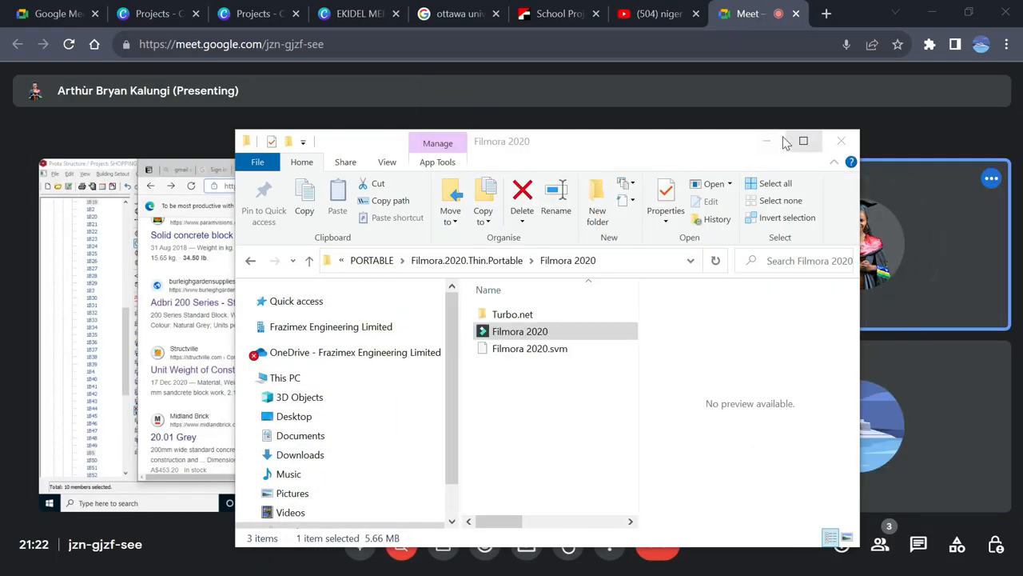
pyautogui.click(767, 142)
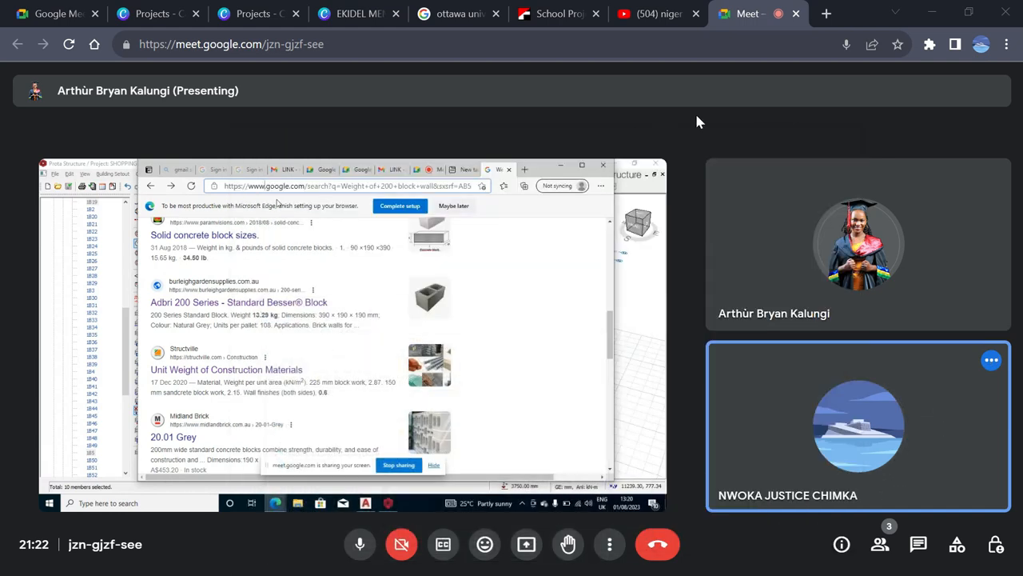
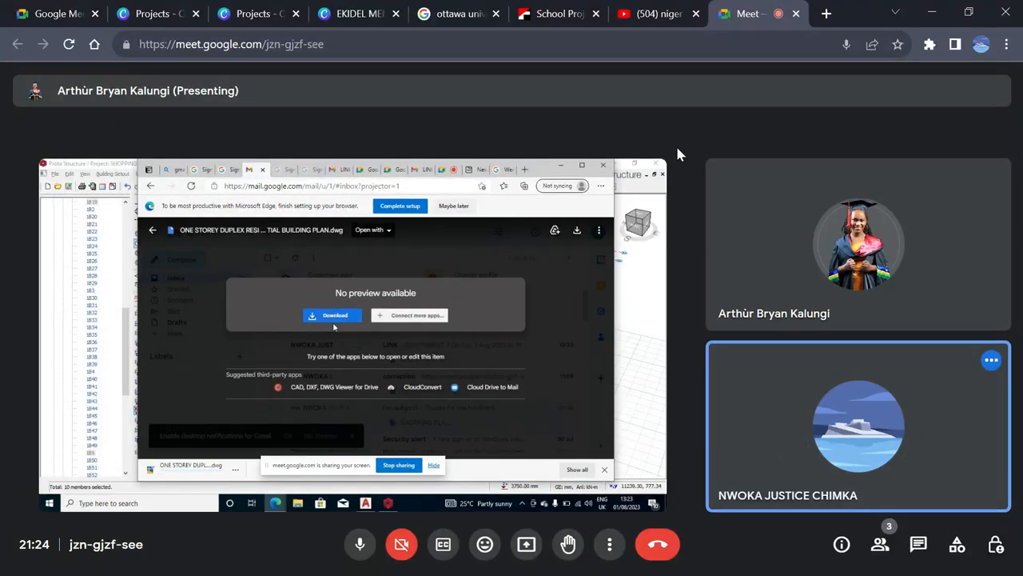
pyautogui.click(312, 126)
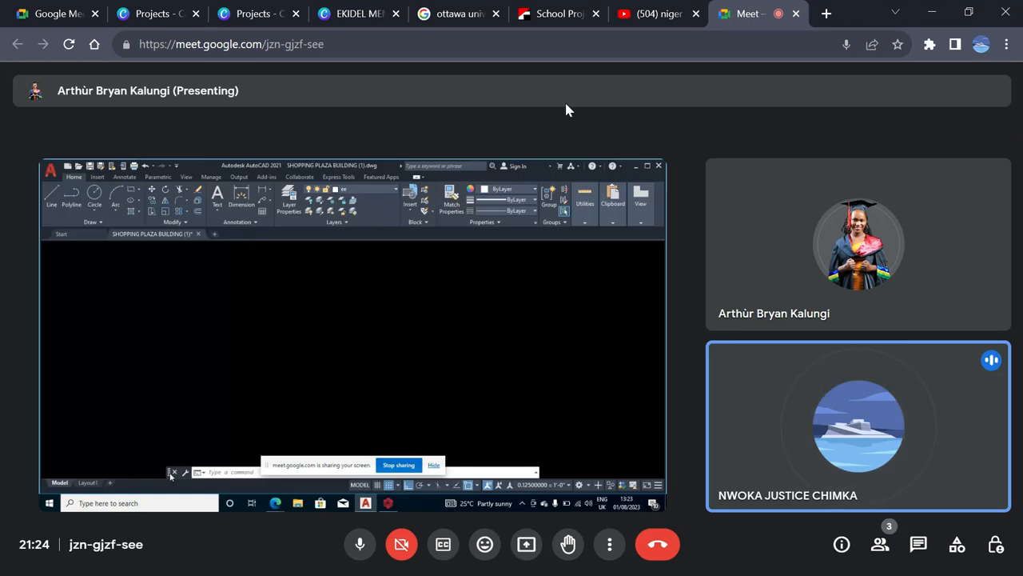
pyautogui.click(564, 93)
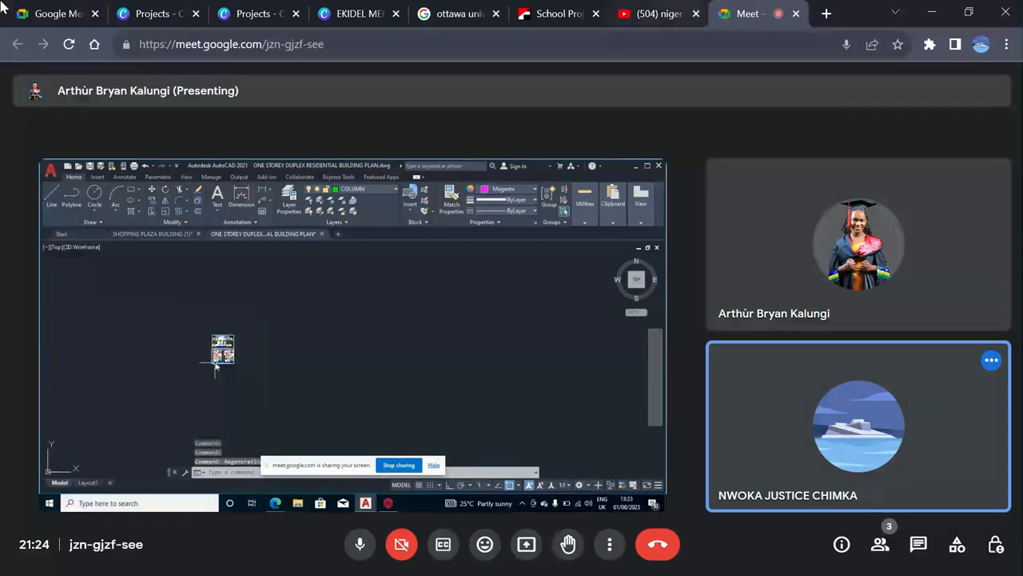
pyautogui.click(647, 12)
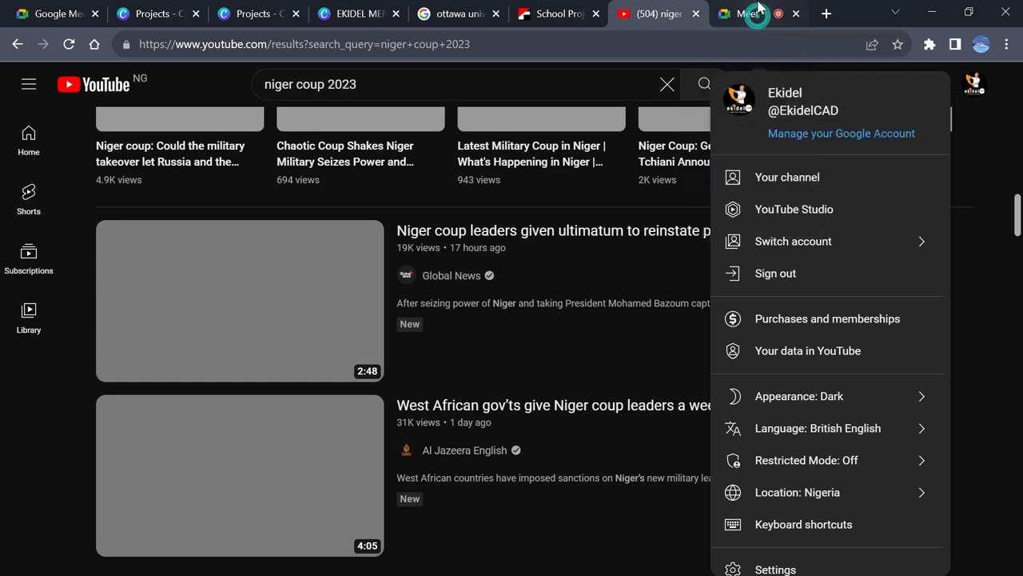
pyautogui.click(755, 13)
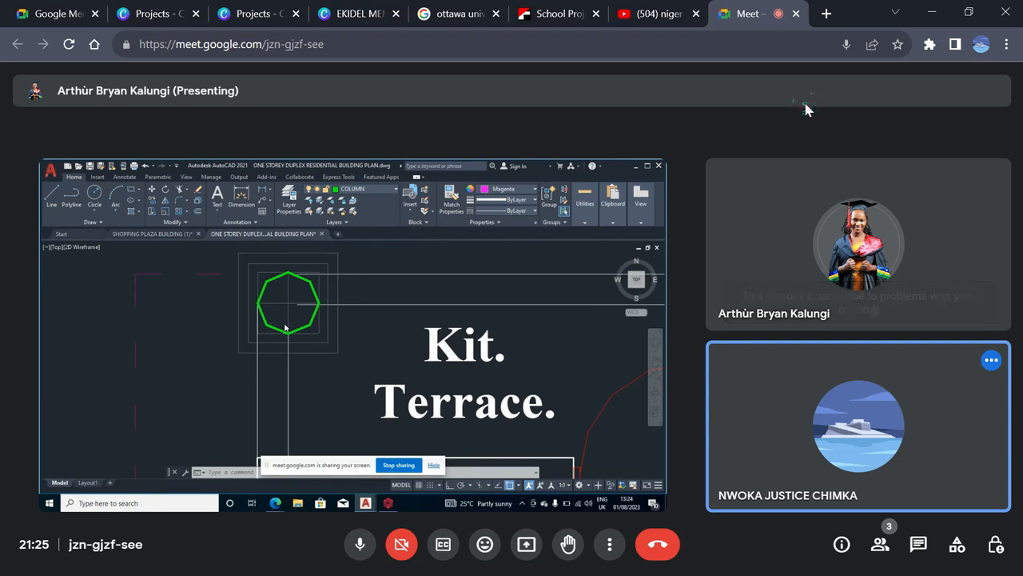
pyautogui.click(969, 14)
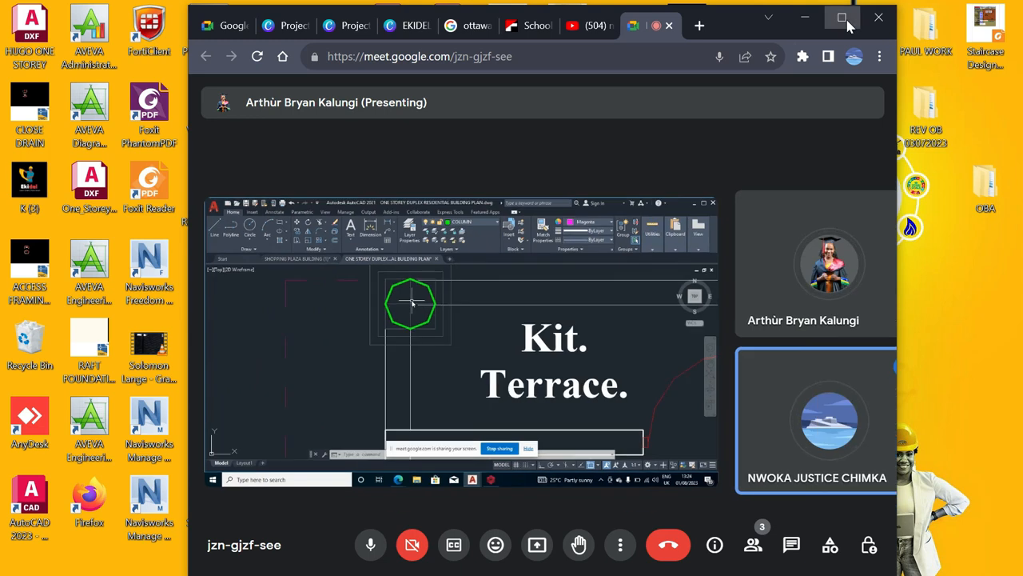
pyautogui.click(844, 19)
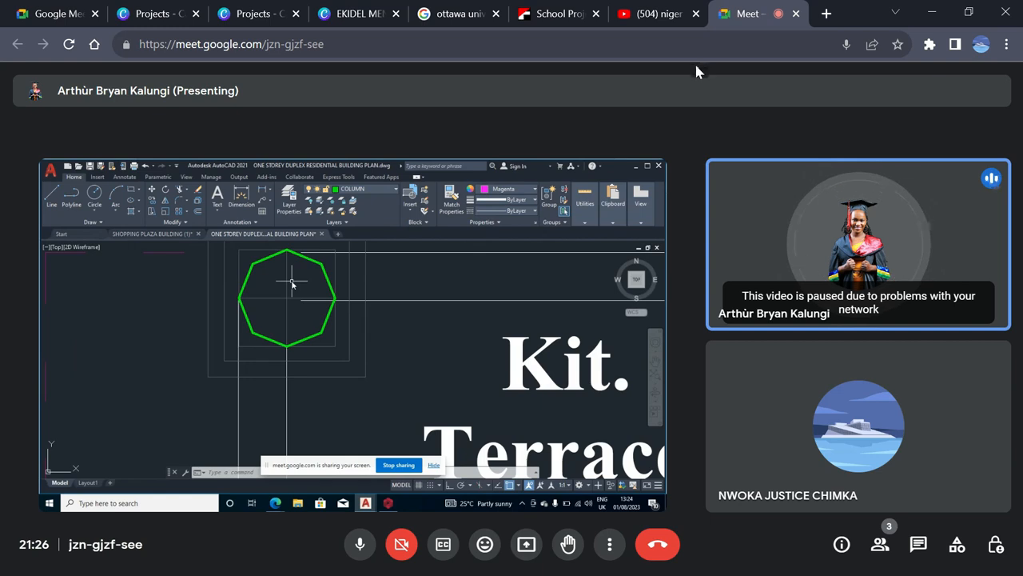
pyautogui.rightClick(392, 129)
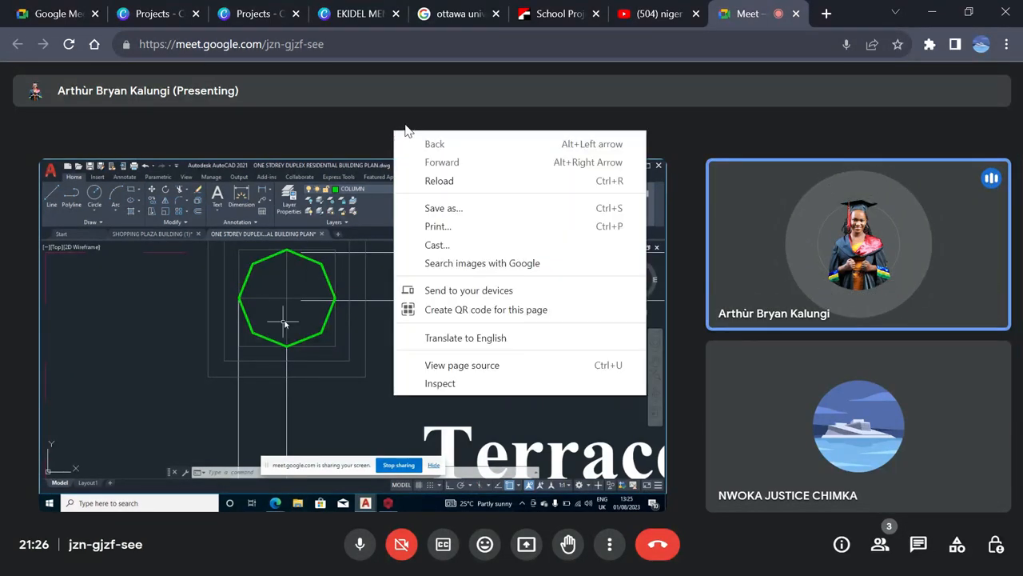
pyautogui.click(411, 115)
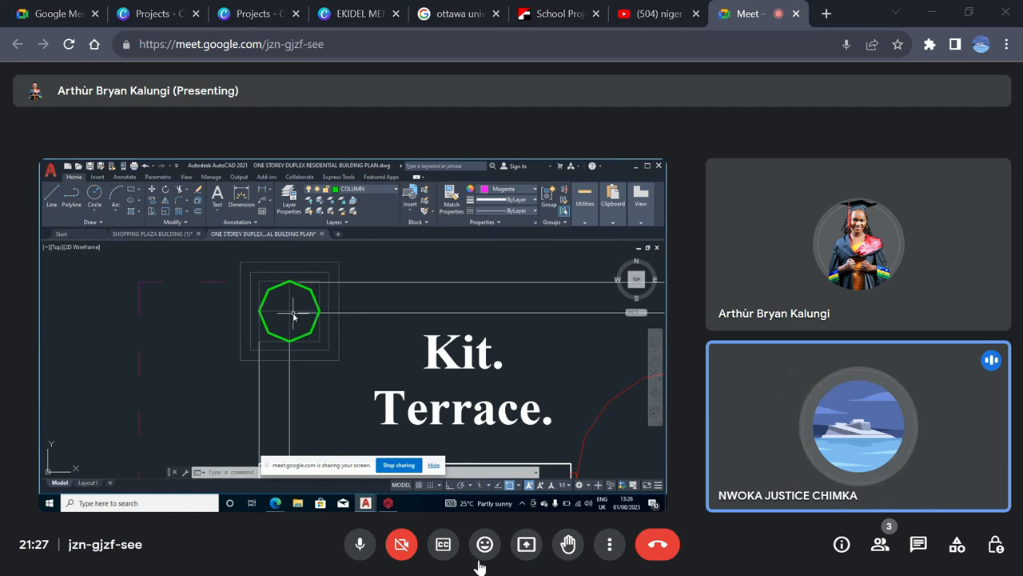
# Step: Bring up the WEEK 1 folder window over the Meet call, switch it to the Downloads folder and maximise it
pyautogui.press('super')
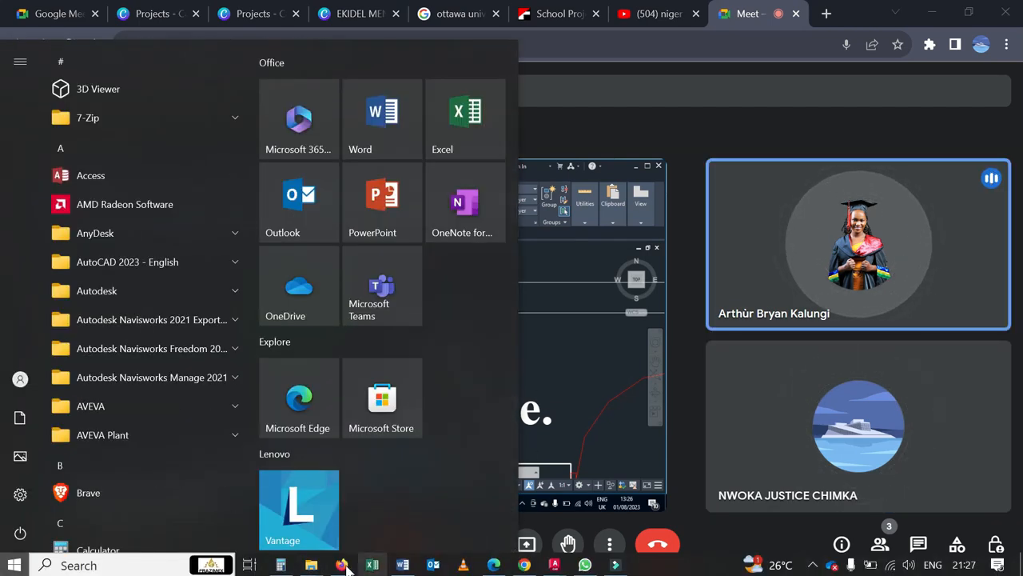
pyautogui.moveTo(345, 566)
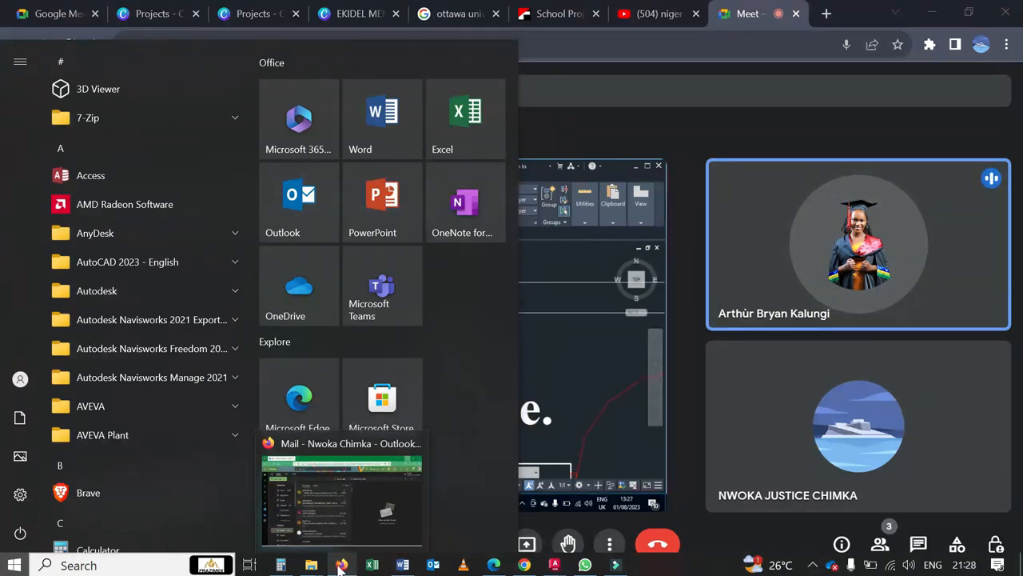
pyautogui.moveTo(311, 564)
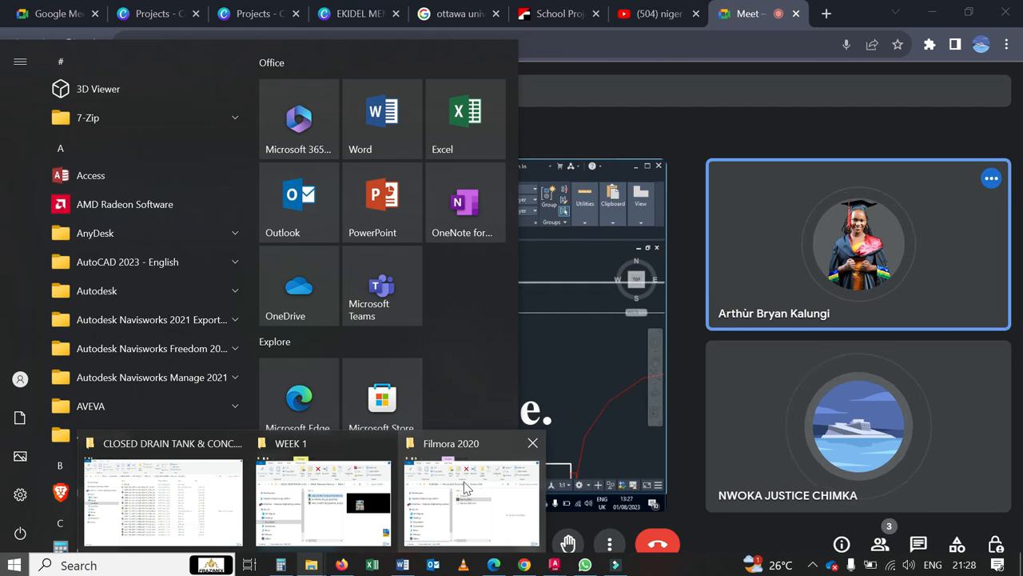
pyautogui.moveTo(376, 500)
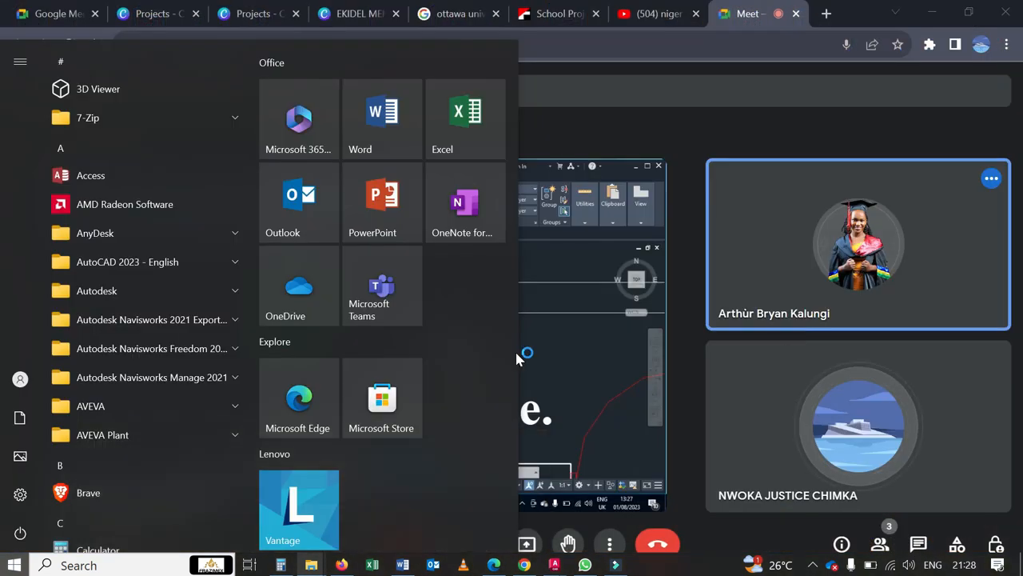
pyautogui.click(516, 350)
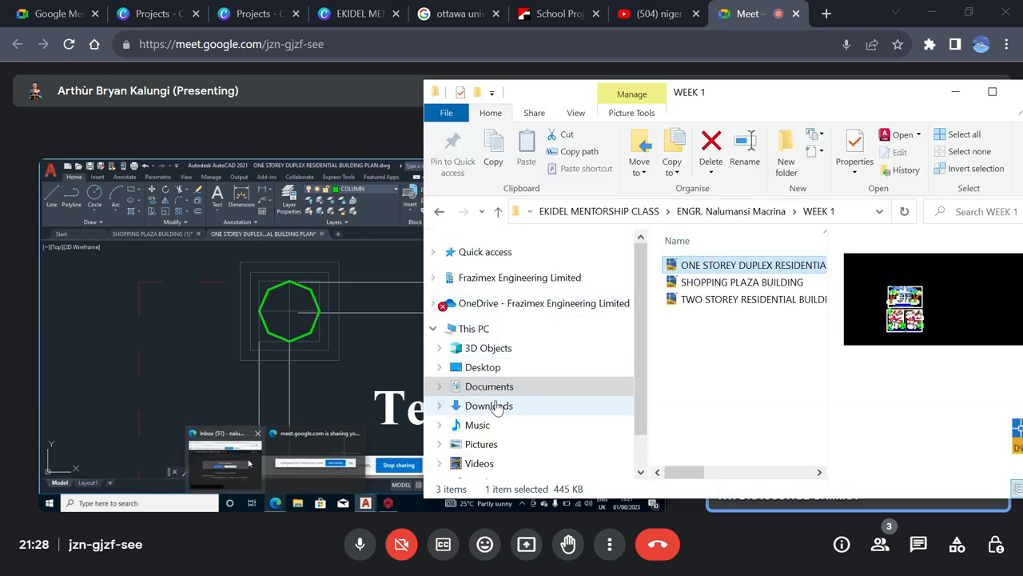
pyautogui.click(471, 405)
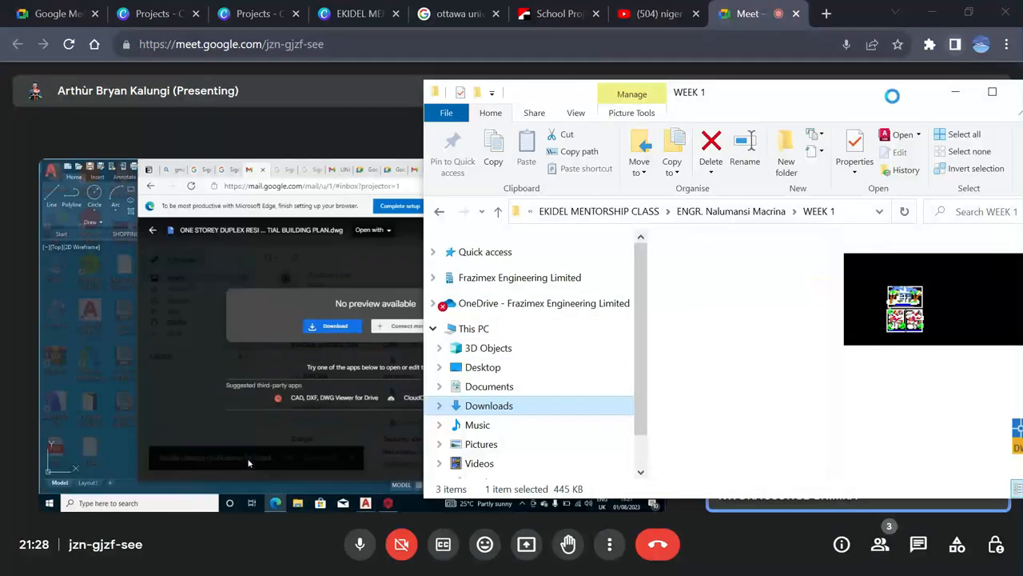
pyautogui.click(989, 92)
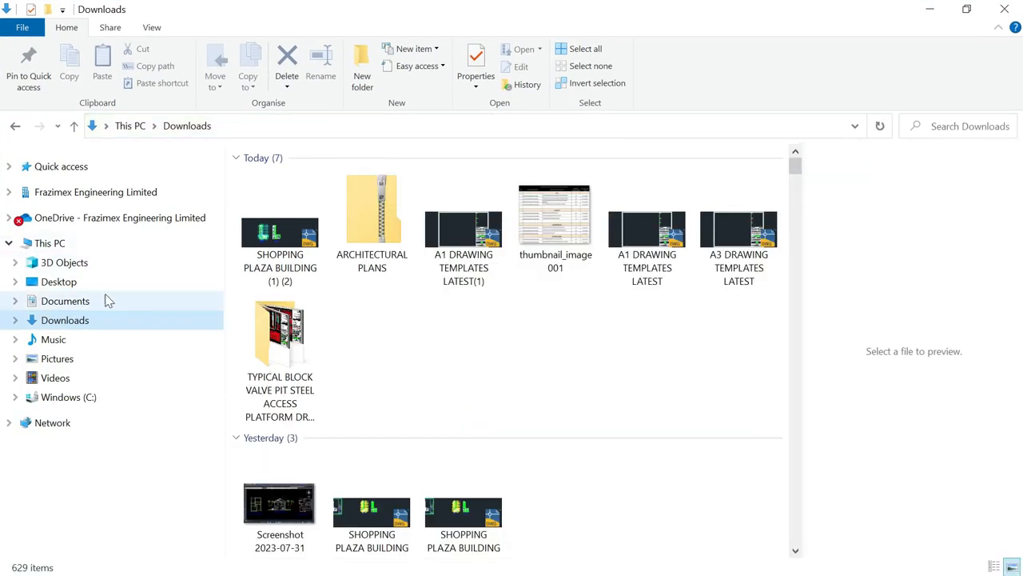
# Step: Go to the Documents folder and open the SALAKO JOB folder in it
pyautogui.click(77, 301)
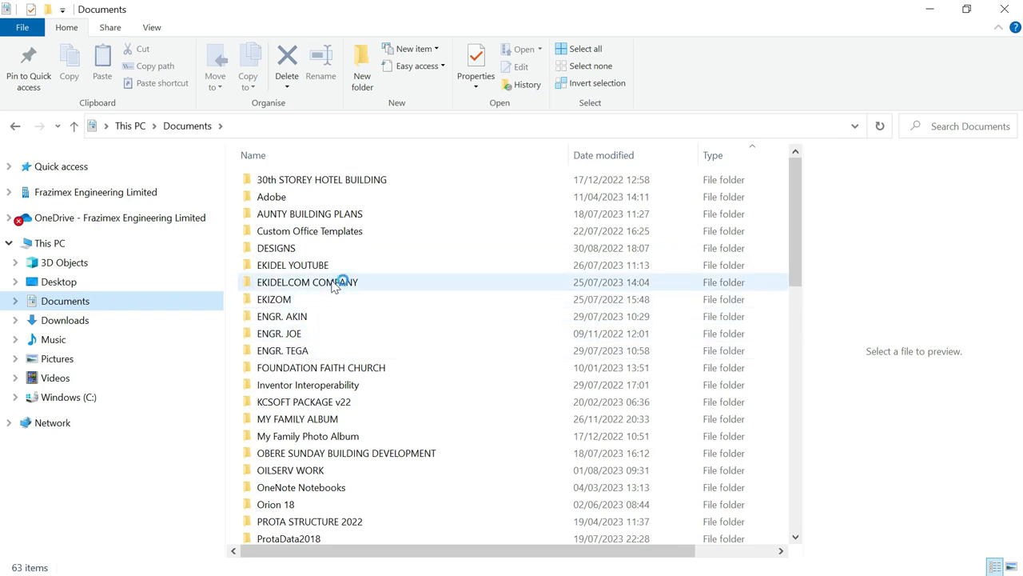
pyautogui.moveTo(335, 287)
pyautogui.doubleClick(316, 286)
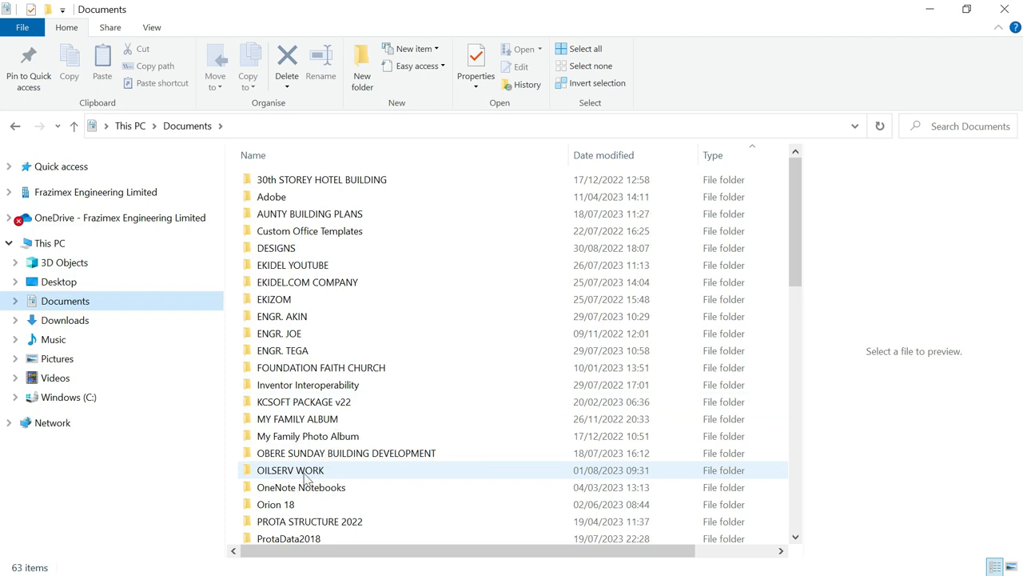
pyautogui.scroll(-2, 308, 478)
pyautogui.click(296, 517)
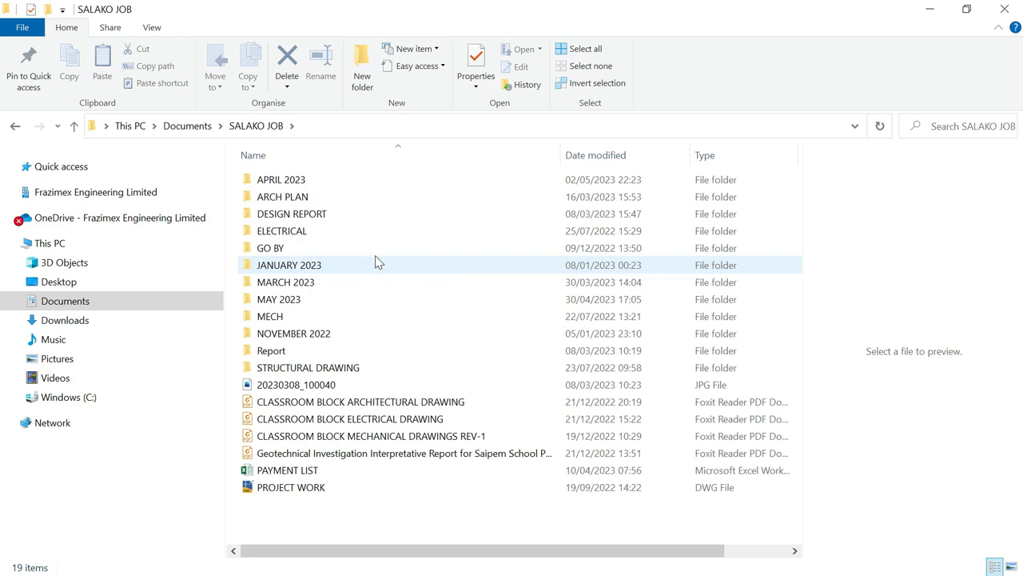
# Step: Look through the SALAKO JOB folder's contents and preview the 20230308_100040 image
pyautogui.click(317, 203)
pyautogui.click(319, 337)
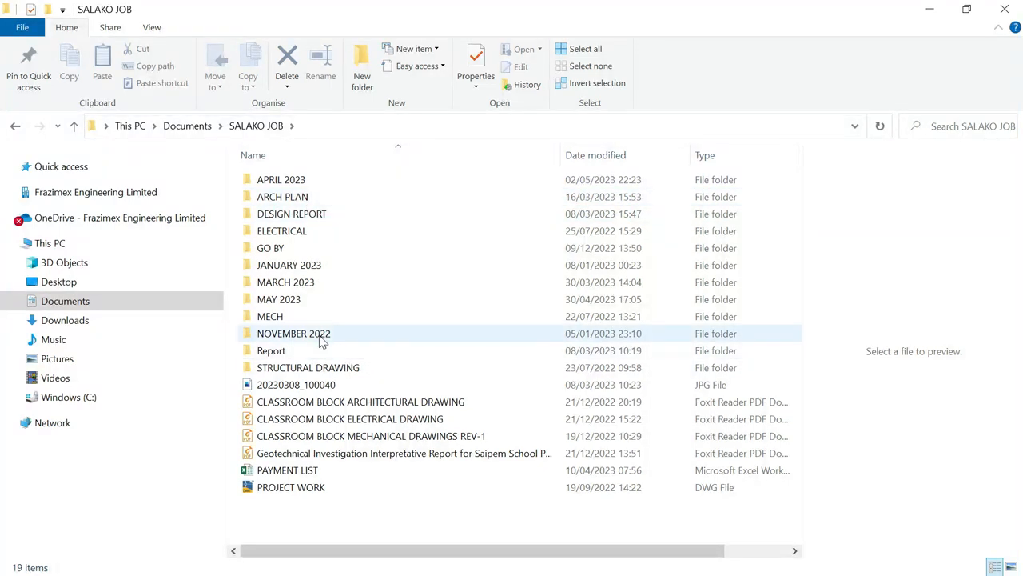
pyautogui.click(325, 300)
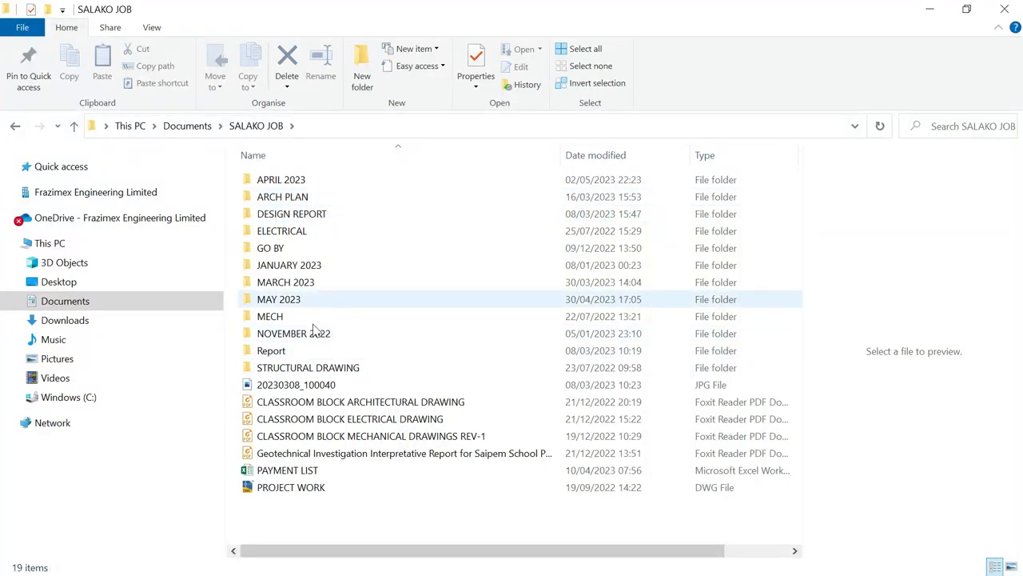
pyautogui.click(312, 331)
pyautogui.click(317, 320)
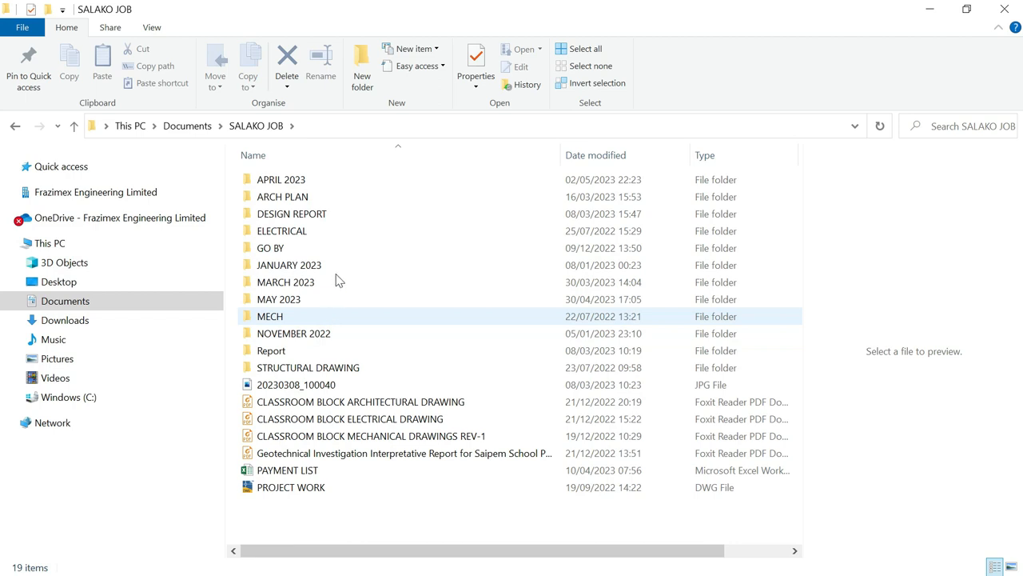
pyautogui.click(308, 385)
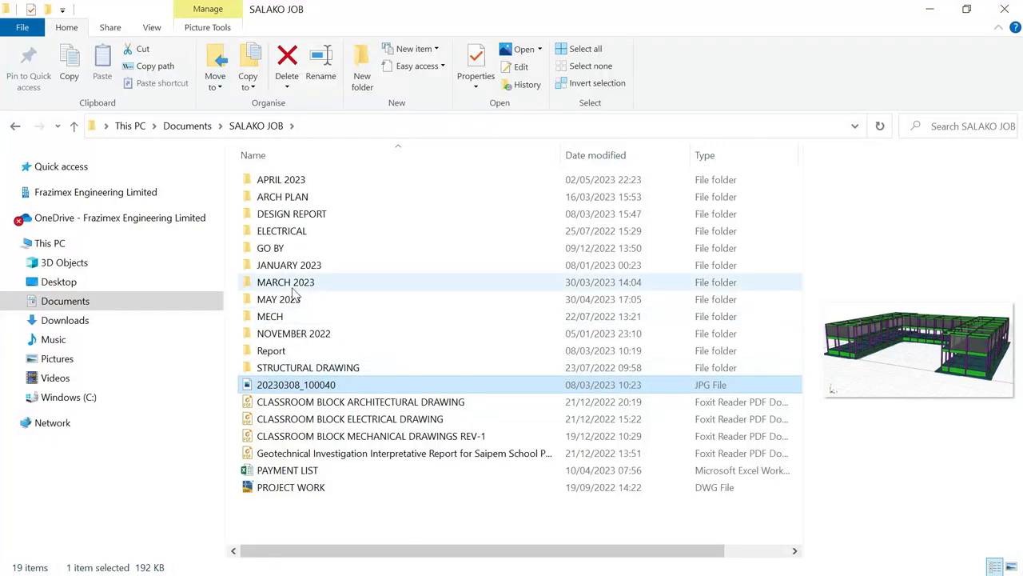
# Step: Open the ARCH PLAN folder, check its JUNKS subfolder, and select the COMPLETE ARCH PLAN drawing in the reduced folder window
pyautogui.click(312, 196)
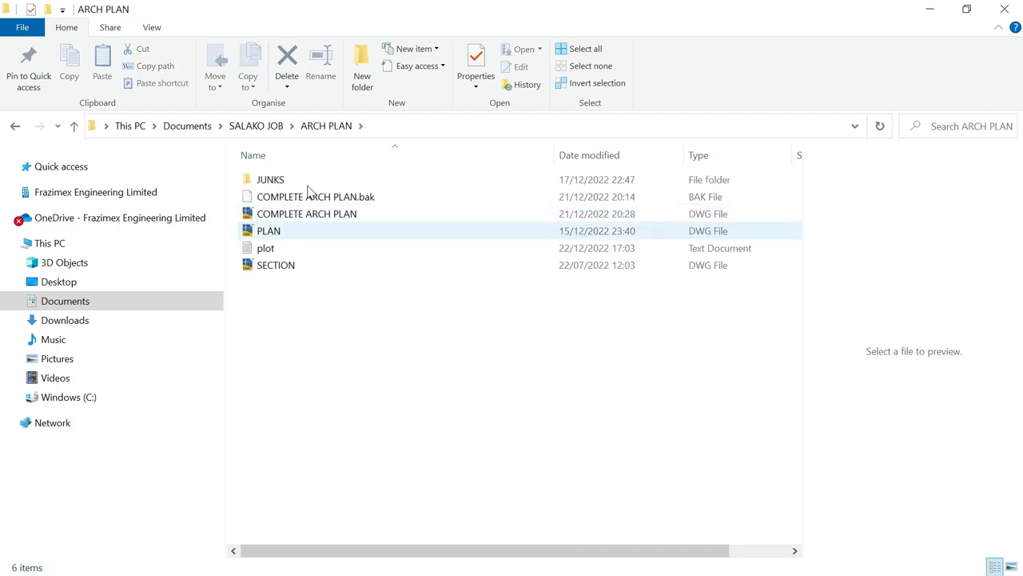
pyautogui.doubleClick(308, 182)
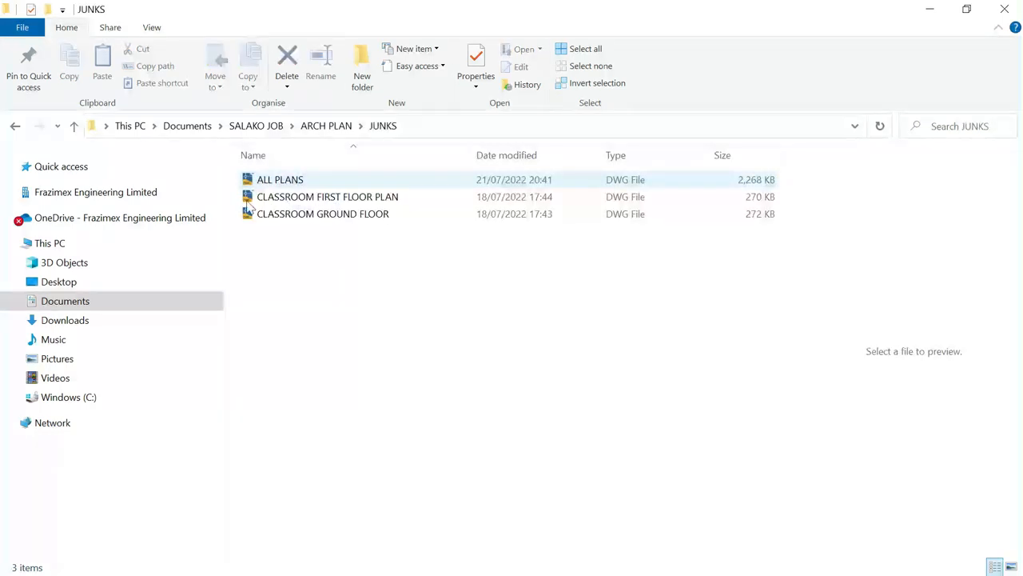
pyautogui.click(19, 128)
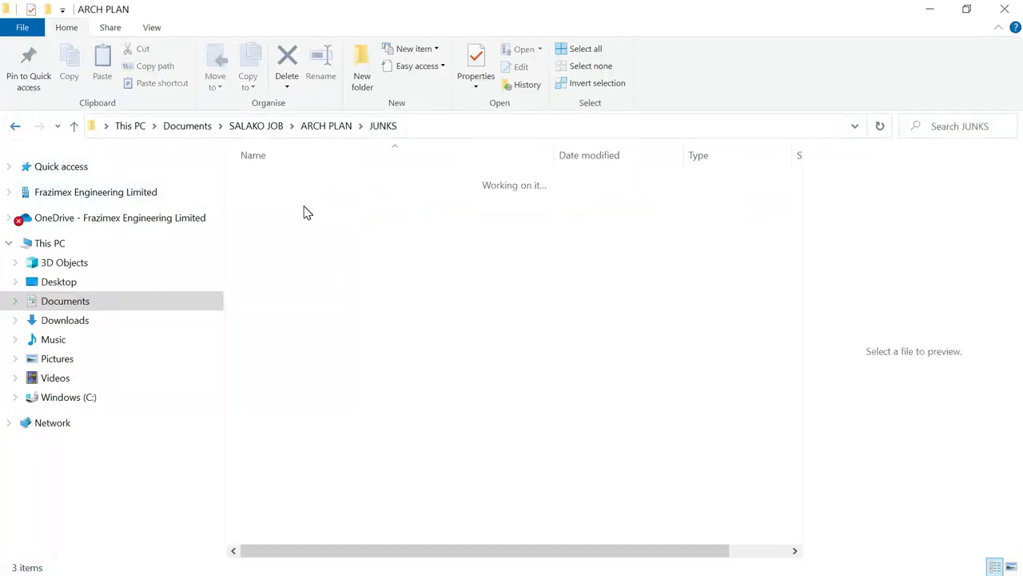
pyautogui.click(304, 213)
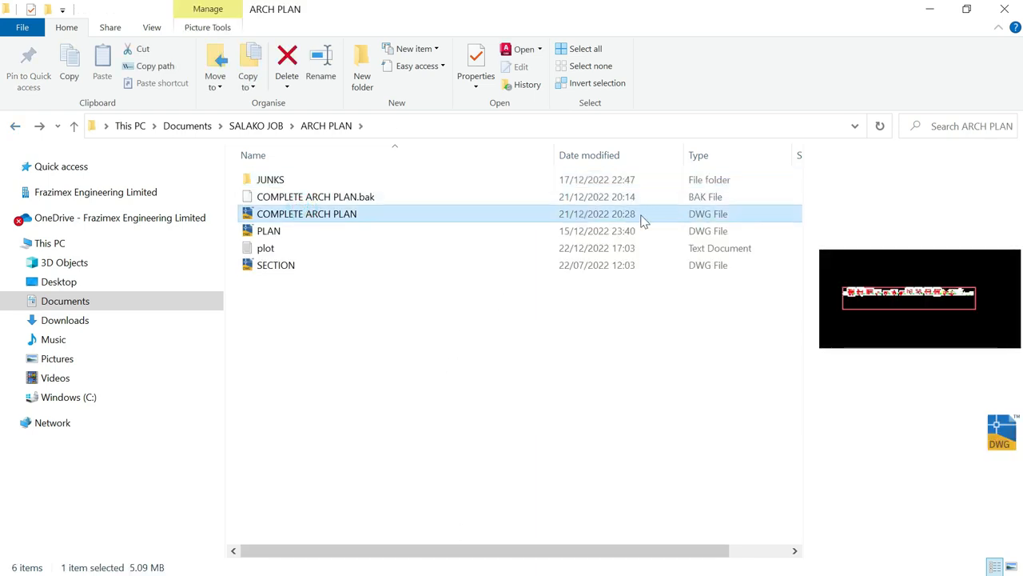
pyautogui.click(968, 9)
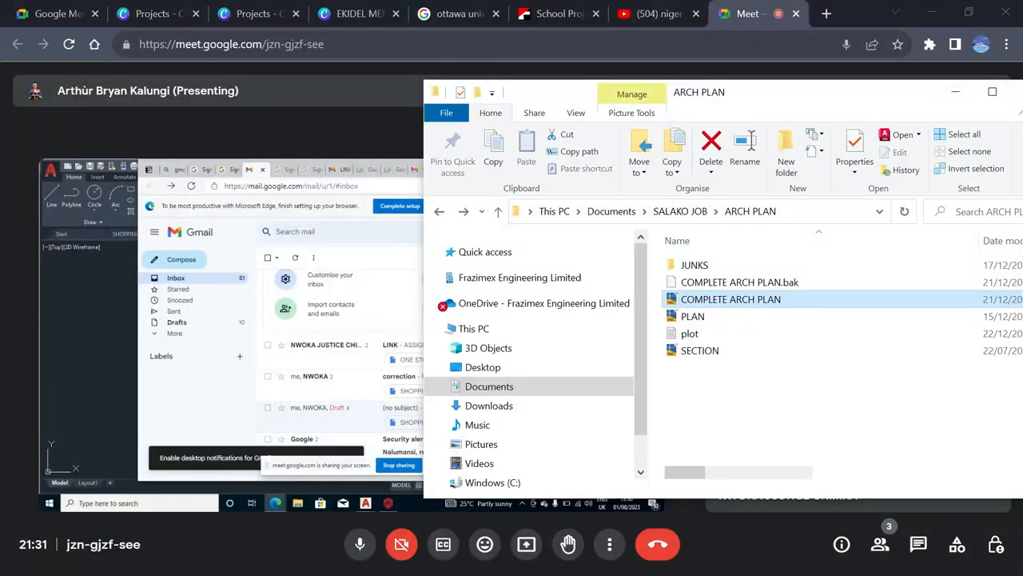
# Step: Switch to Gmail in Microsoft Edge and start a new message to the recipient of the sent ASSIGNMENT 2 e-mail
pyautogui.press('super')
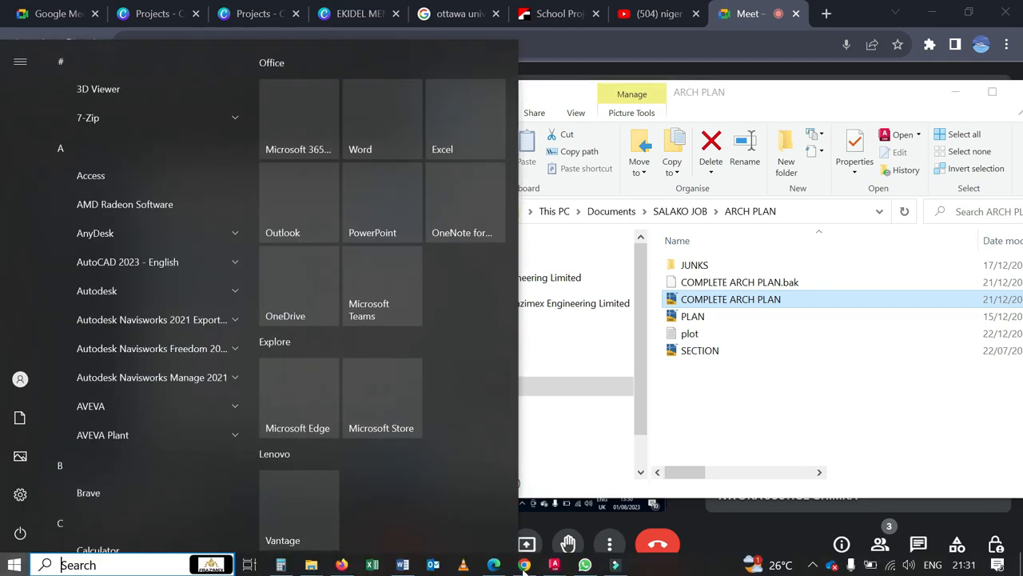
pyautogui.moveTo(525, 568)
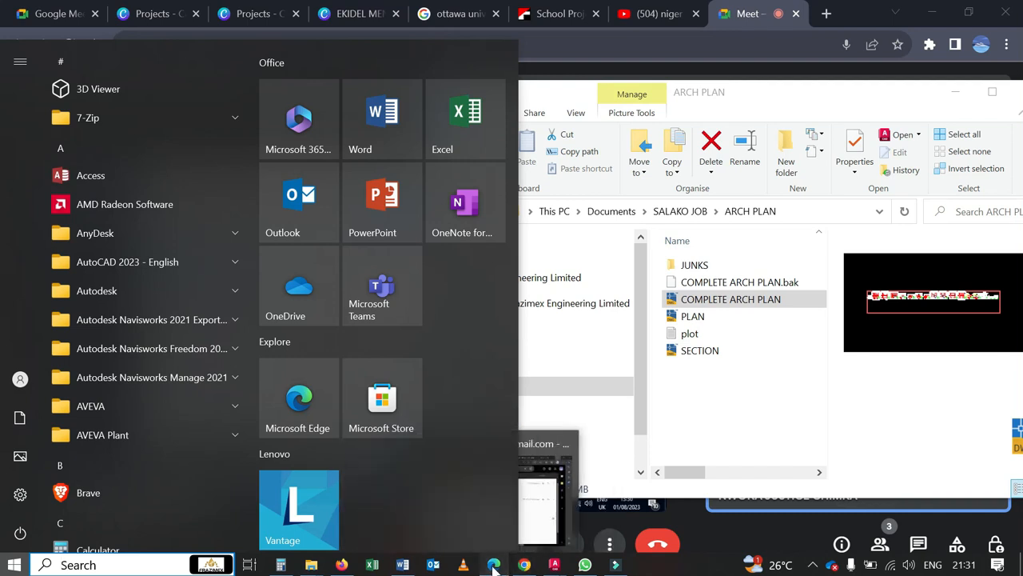
pyautogui.click(493, 565)
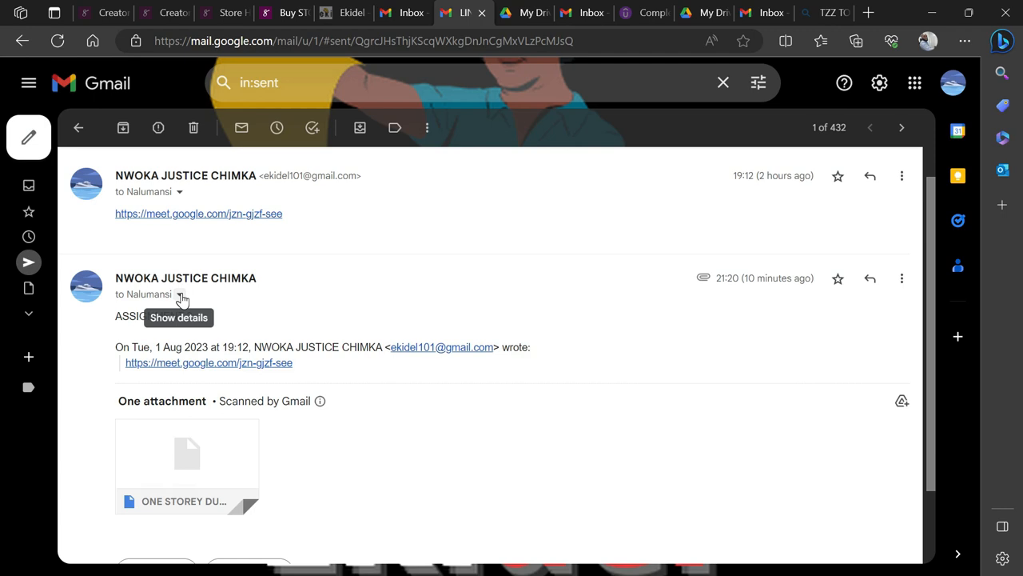
pyautogui.scroll(-2, 195, 520)
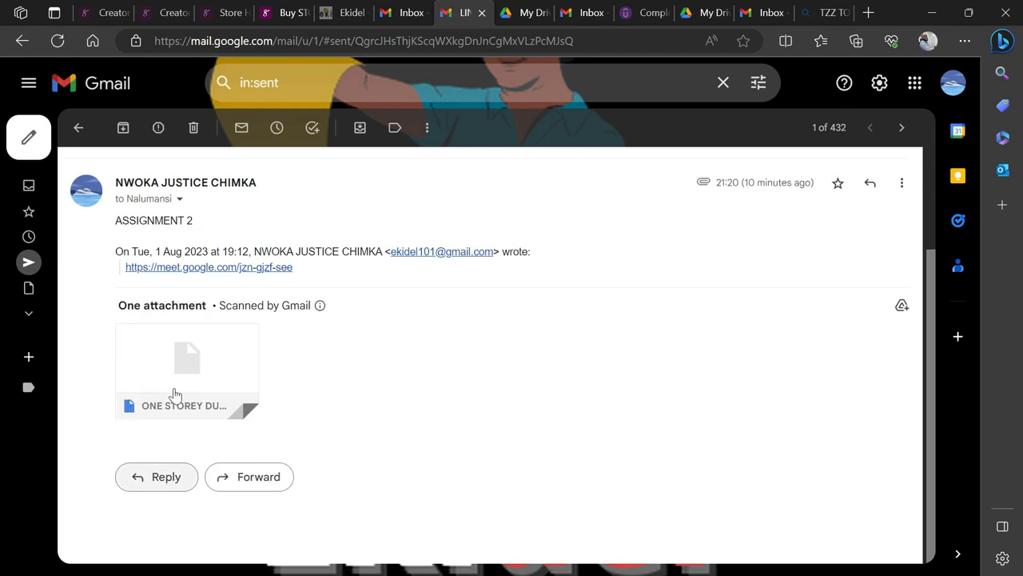
pyautogui.click(179, 198)
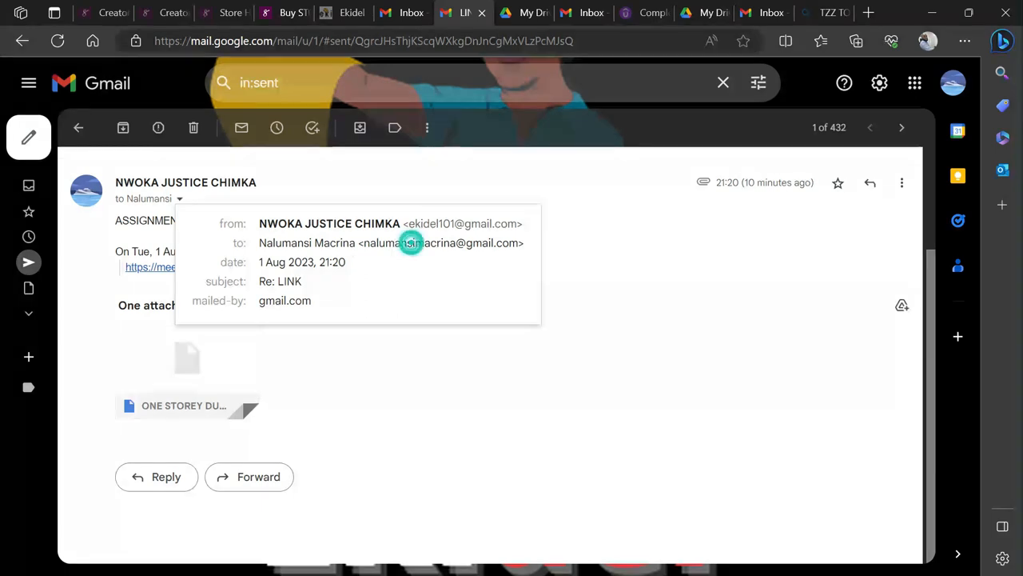
pyautogui.moveTo(448, 242)
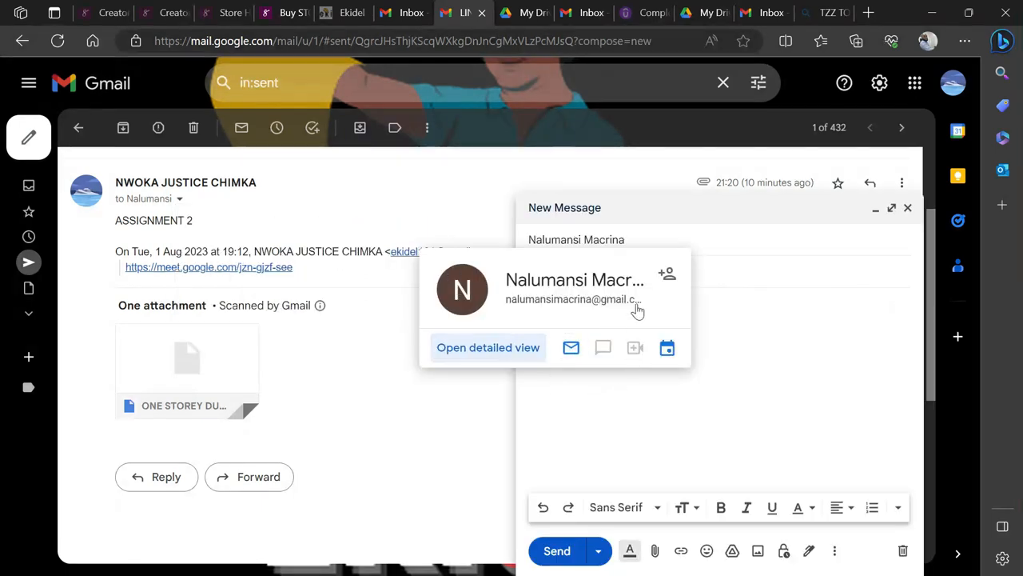
pyautogui.click(575, 319)
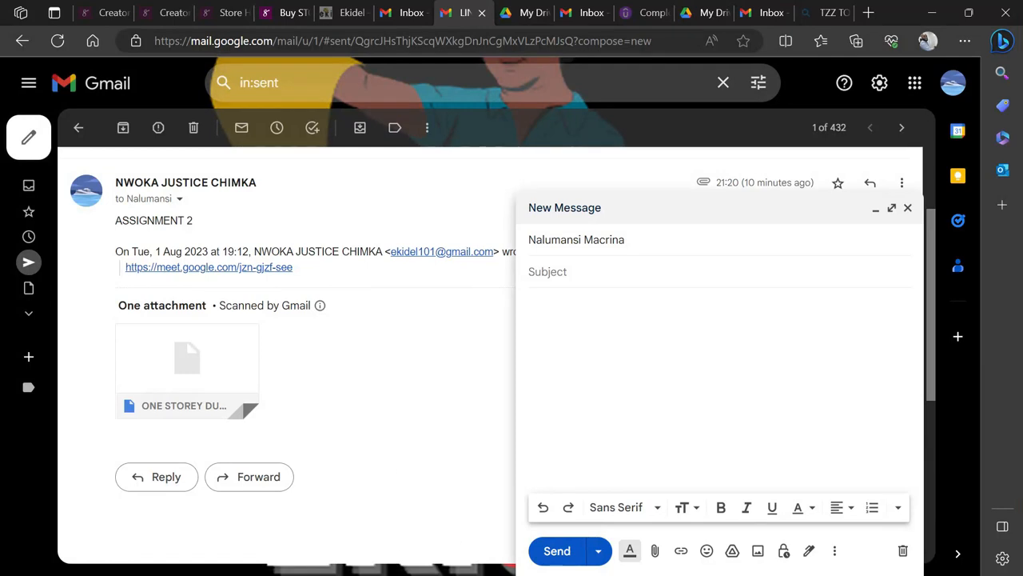
# Step: Bring the ARCH PLAN folder window beside the new Gmail message and attach the COMPLETE ARCH PLAN drawing to it
pyautogui.press('super')
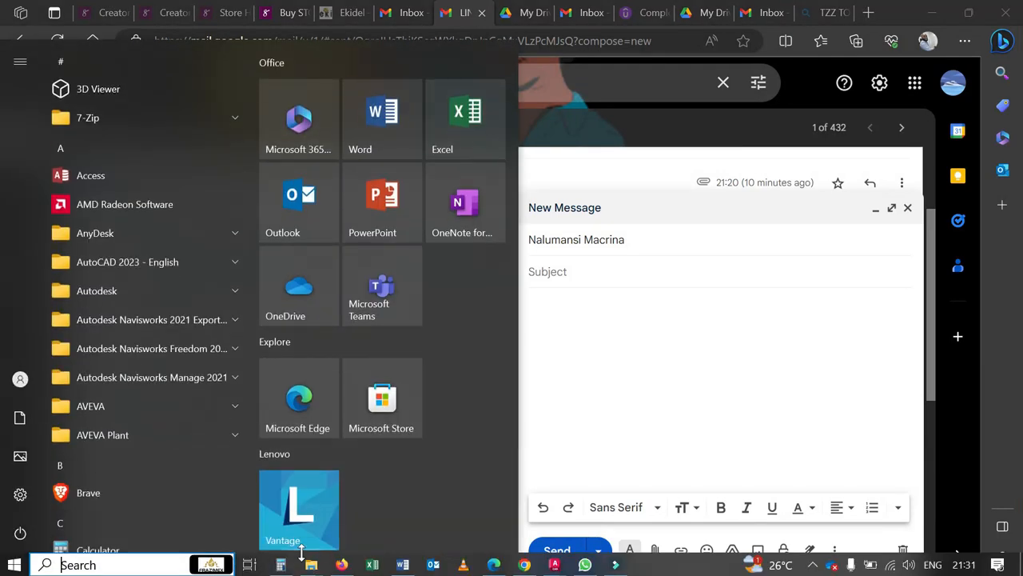
pyautogui.click(314, 566)
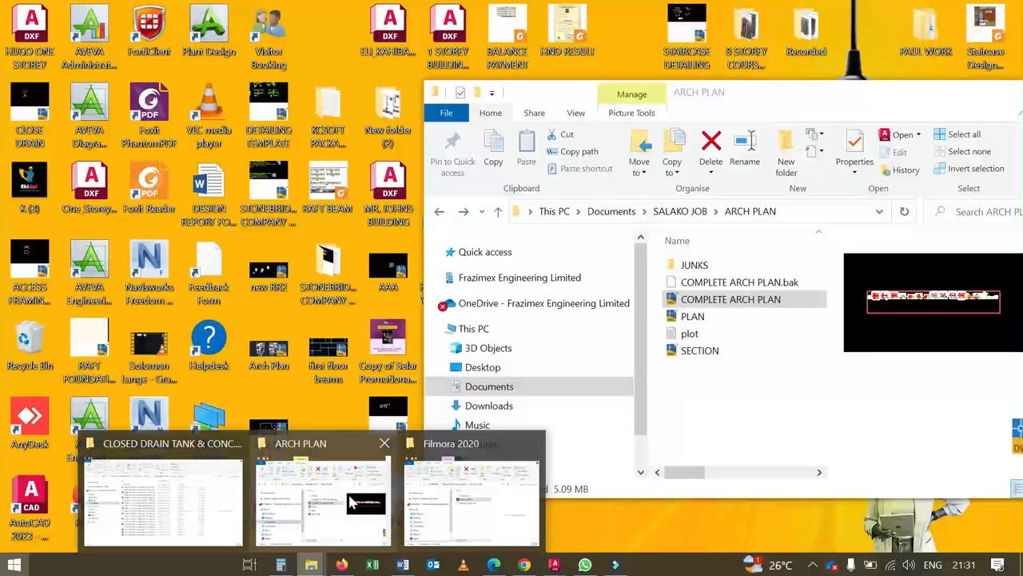
pyautogui.click(324, 499)
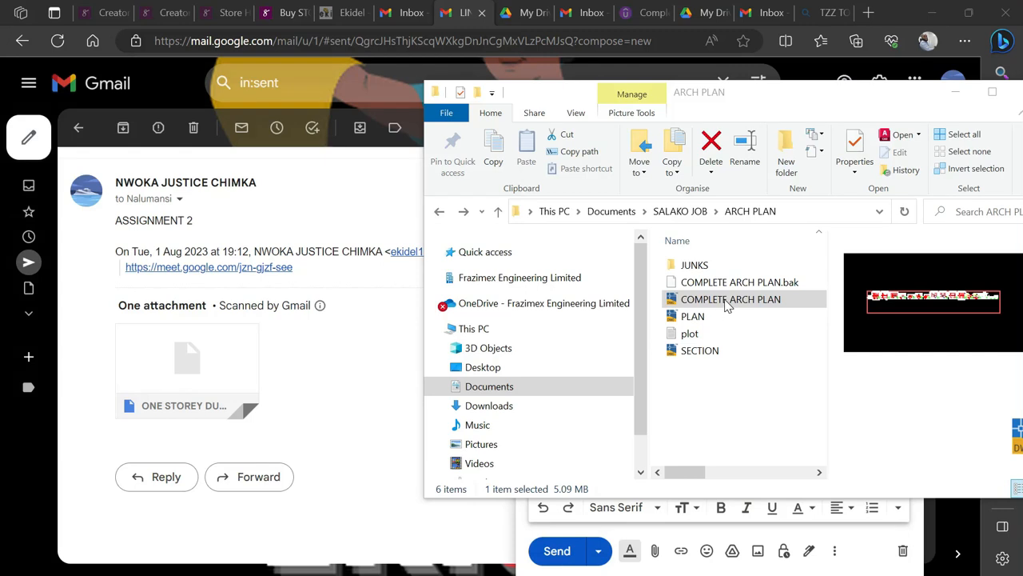
pyautogui.click(728, 304)
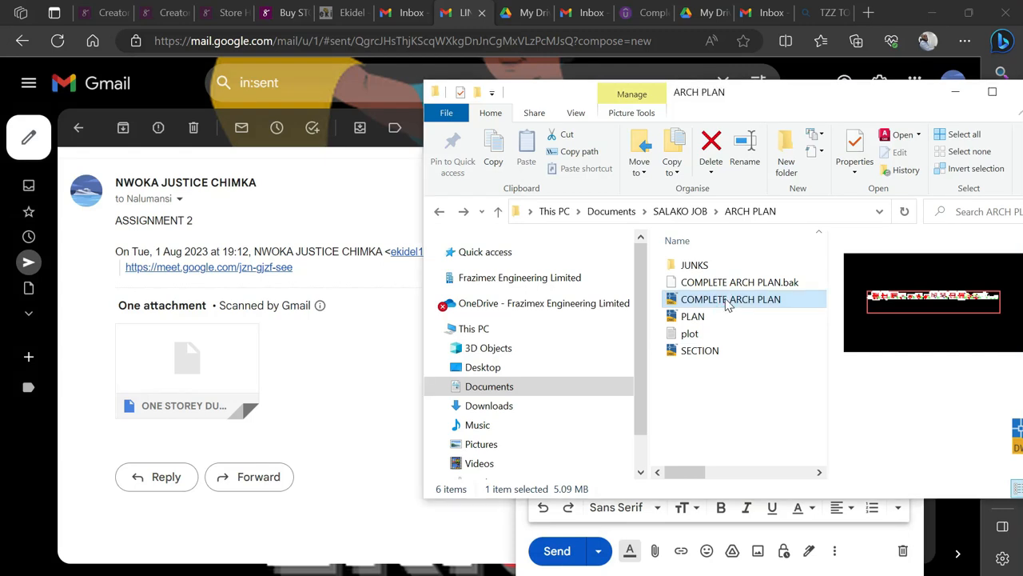
pyautogui.press('F2')
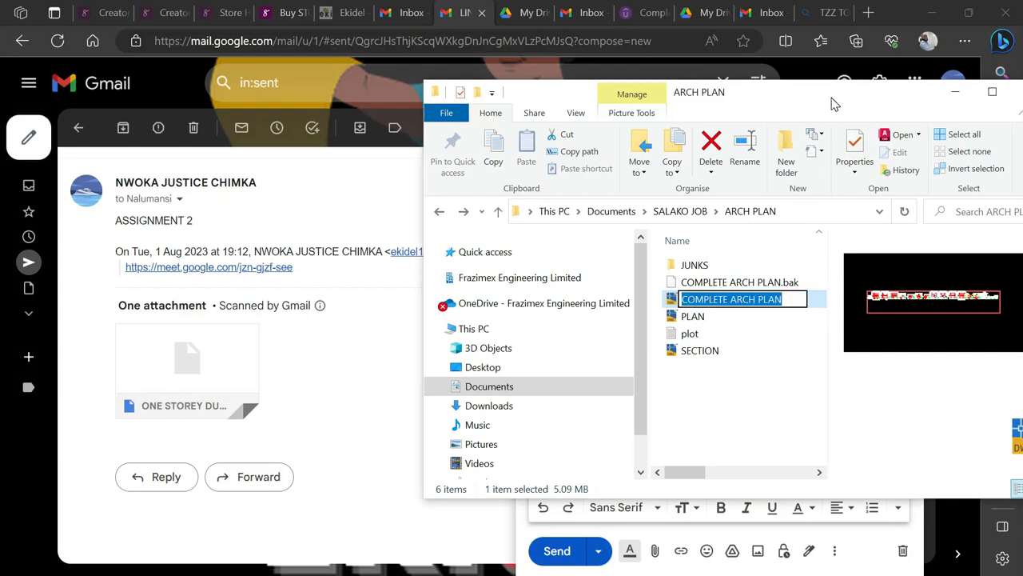
pyautogui.moveTo(723, 96); pyautogui.dragTo(349, 119)
pyautogui.click(286, 321)
pyautogui.moveTo(326, 326); pyautogui.dragTo(722, 393)
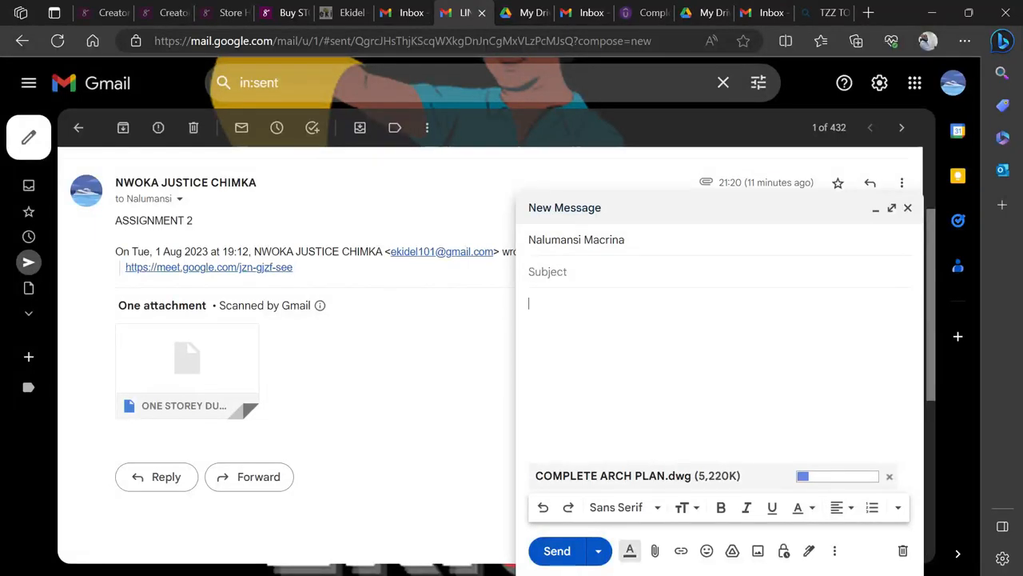
# Step: Send the message with the subject CLASSROOM and minimise Microsoft Edge to return to the Google Meet call
pyautogui.click(589, 272)
pyautogui.write('C')
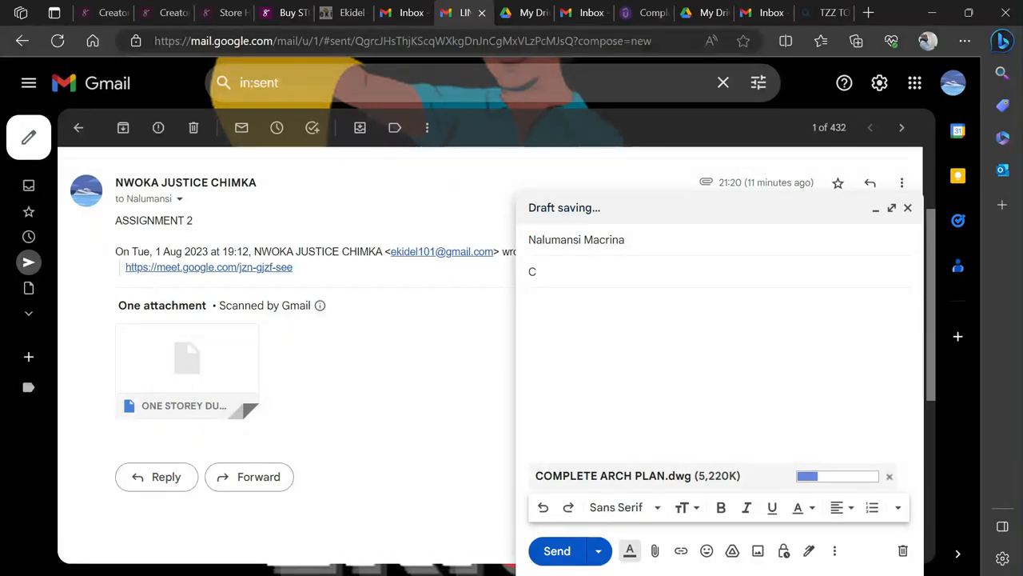
pyautogui.write('LASS')
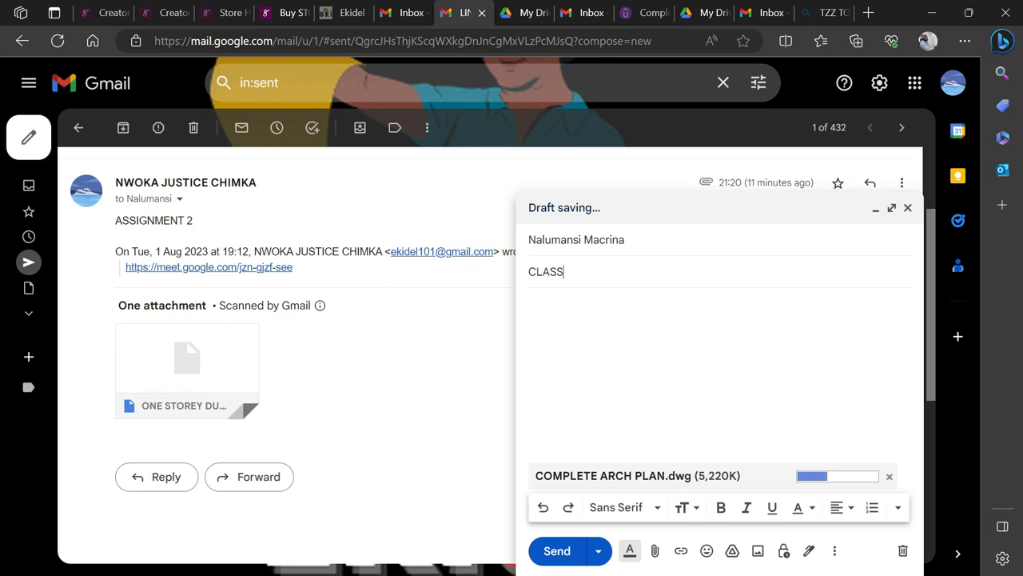
pyautogui.write('ROOM')
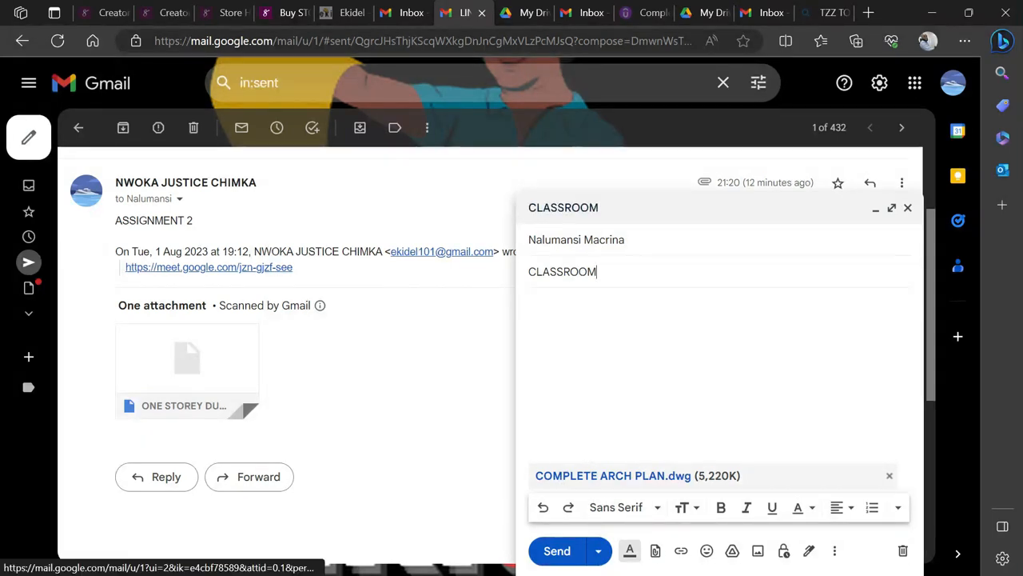
pyautogui.click(596, 300)
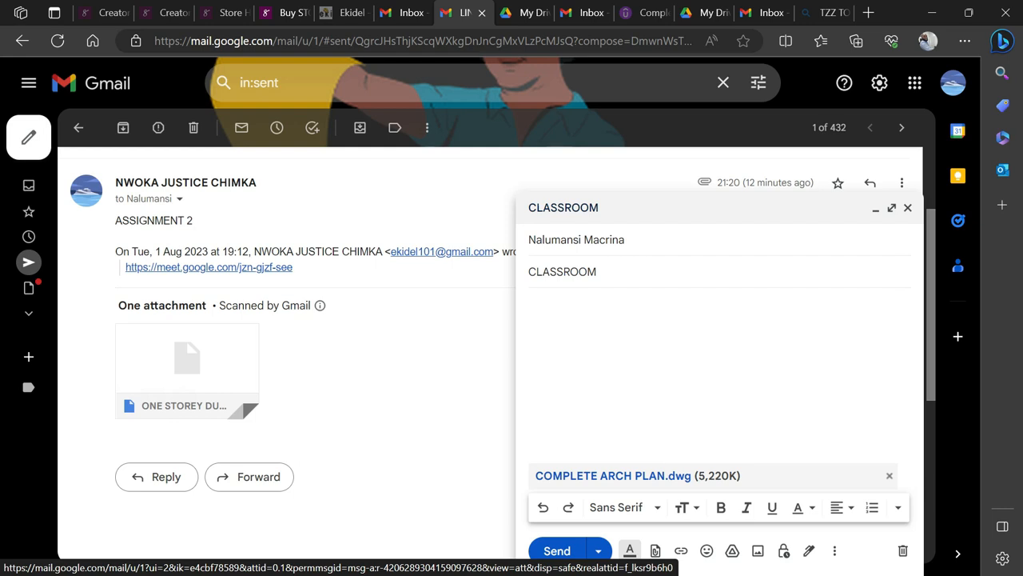
pyautogui.click(557, 551)
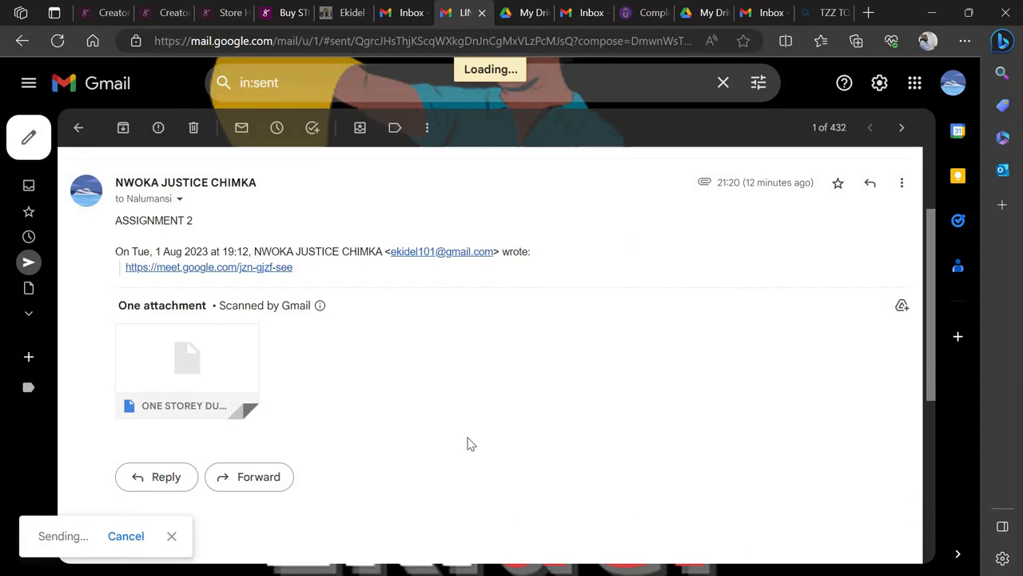
pyautogui.moveTo(275, 307)
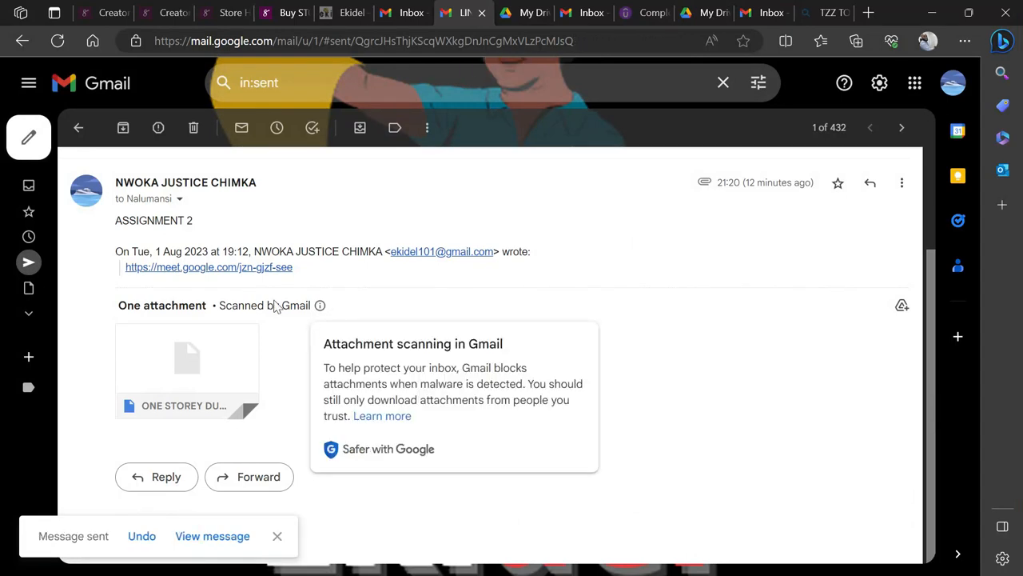
pyautogui.click(936, 16)
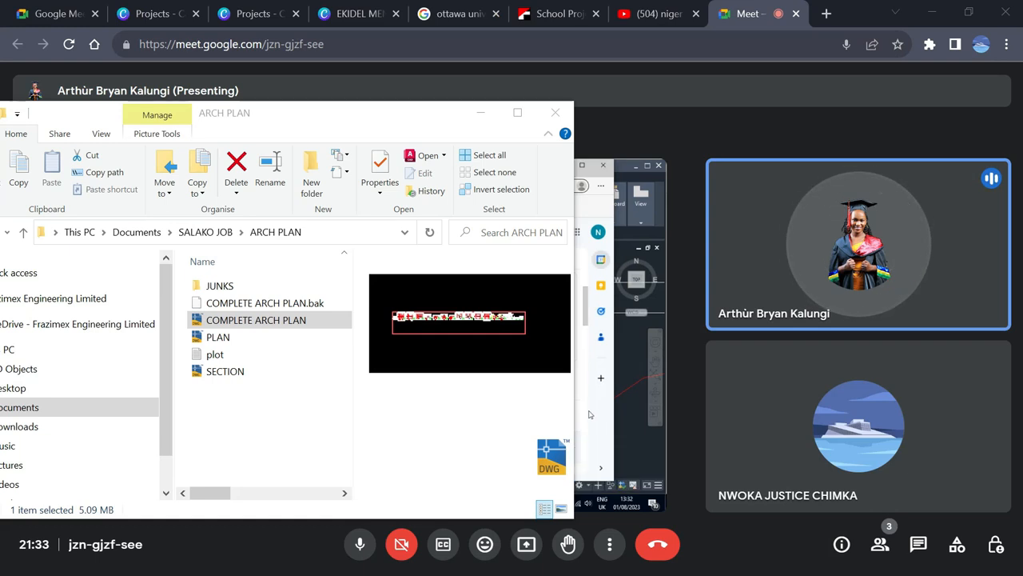